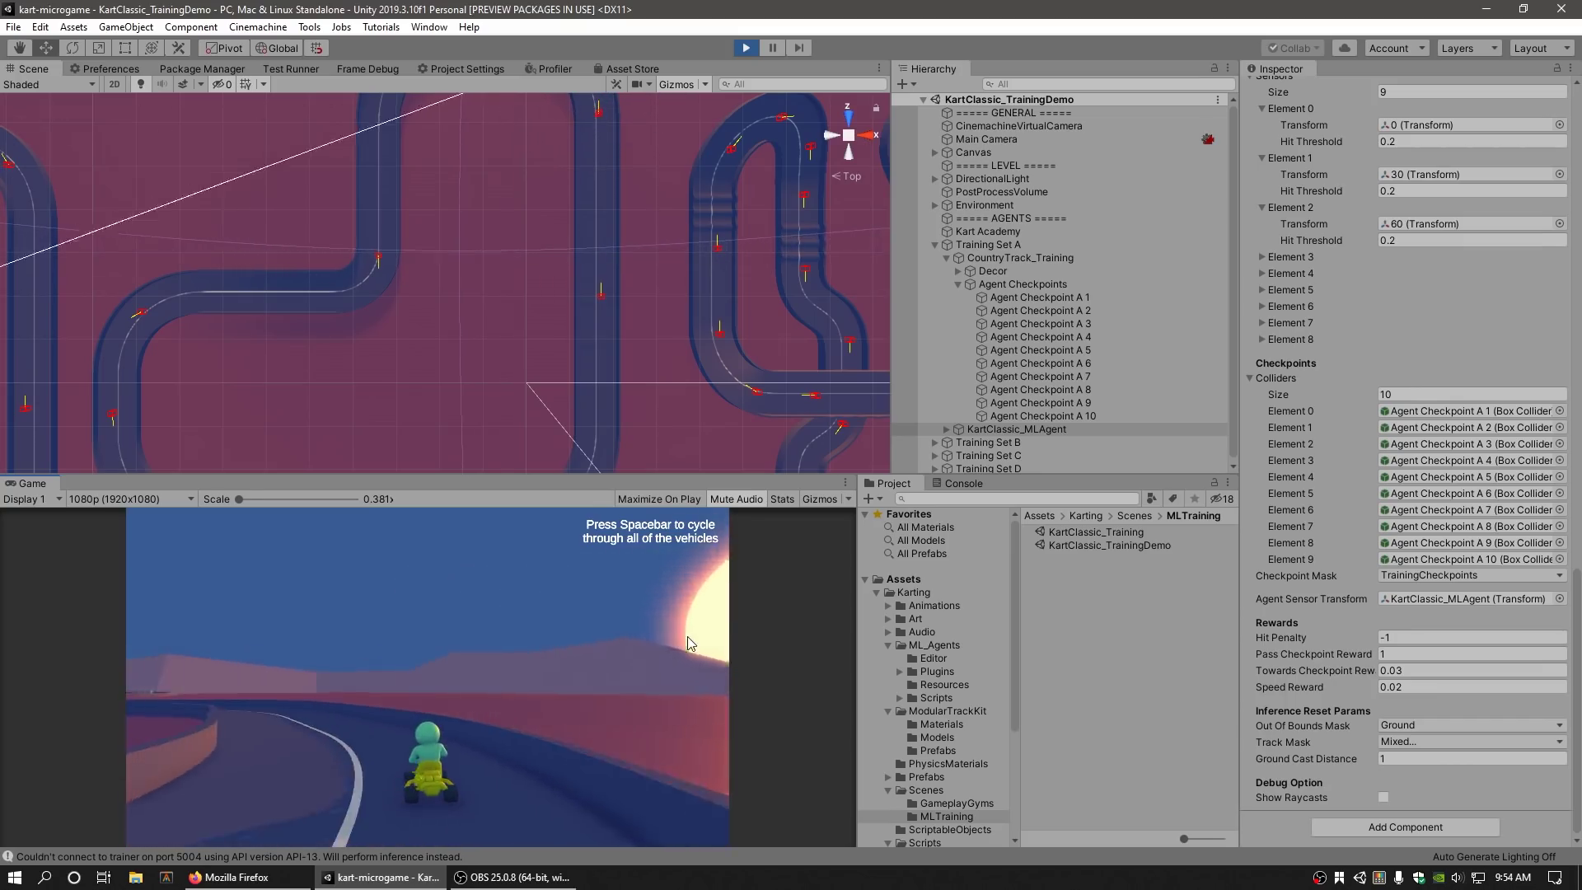
# Step: Cycle the game camera to another kart in the running training demo
pyautogui.press('space')
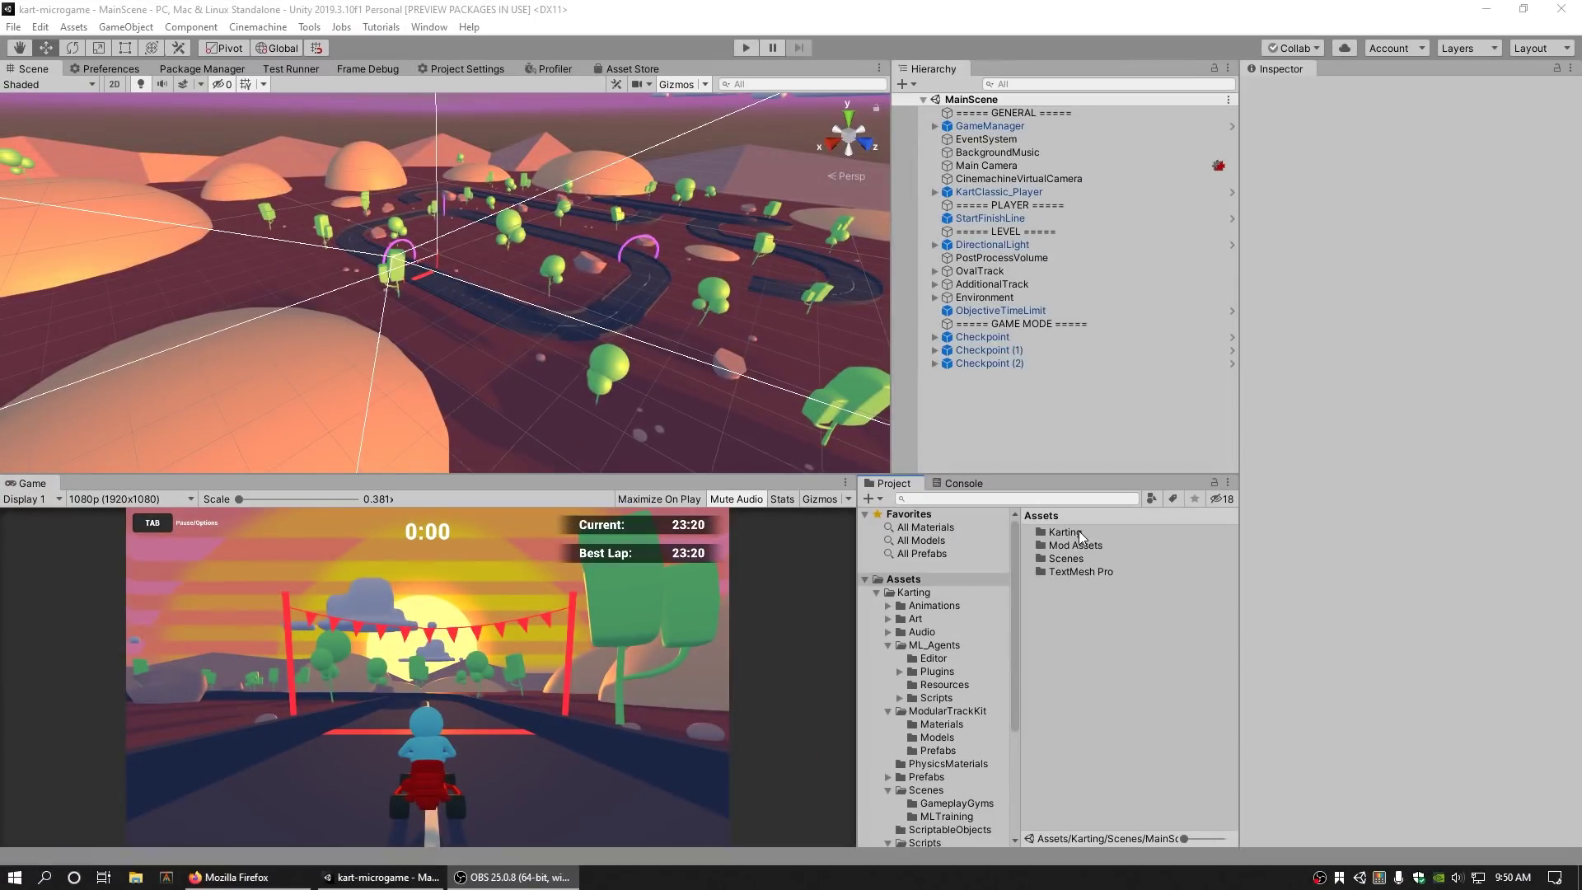
# Step: Open the KartClassic_TrainingDemo scene from Karting > Scenes > MLTraining
pyautogui.doubleClick(1081, 534)
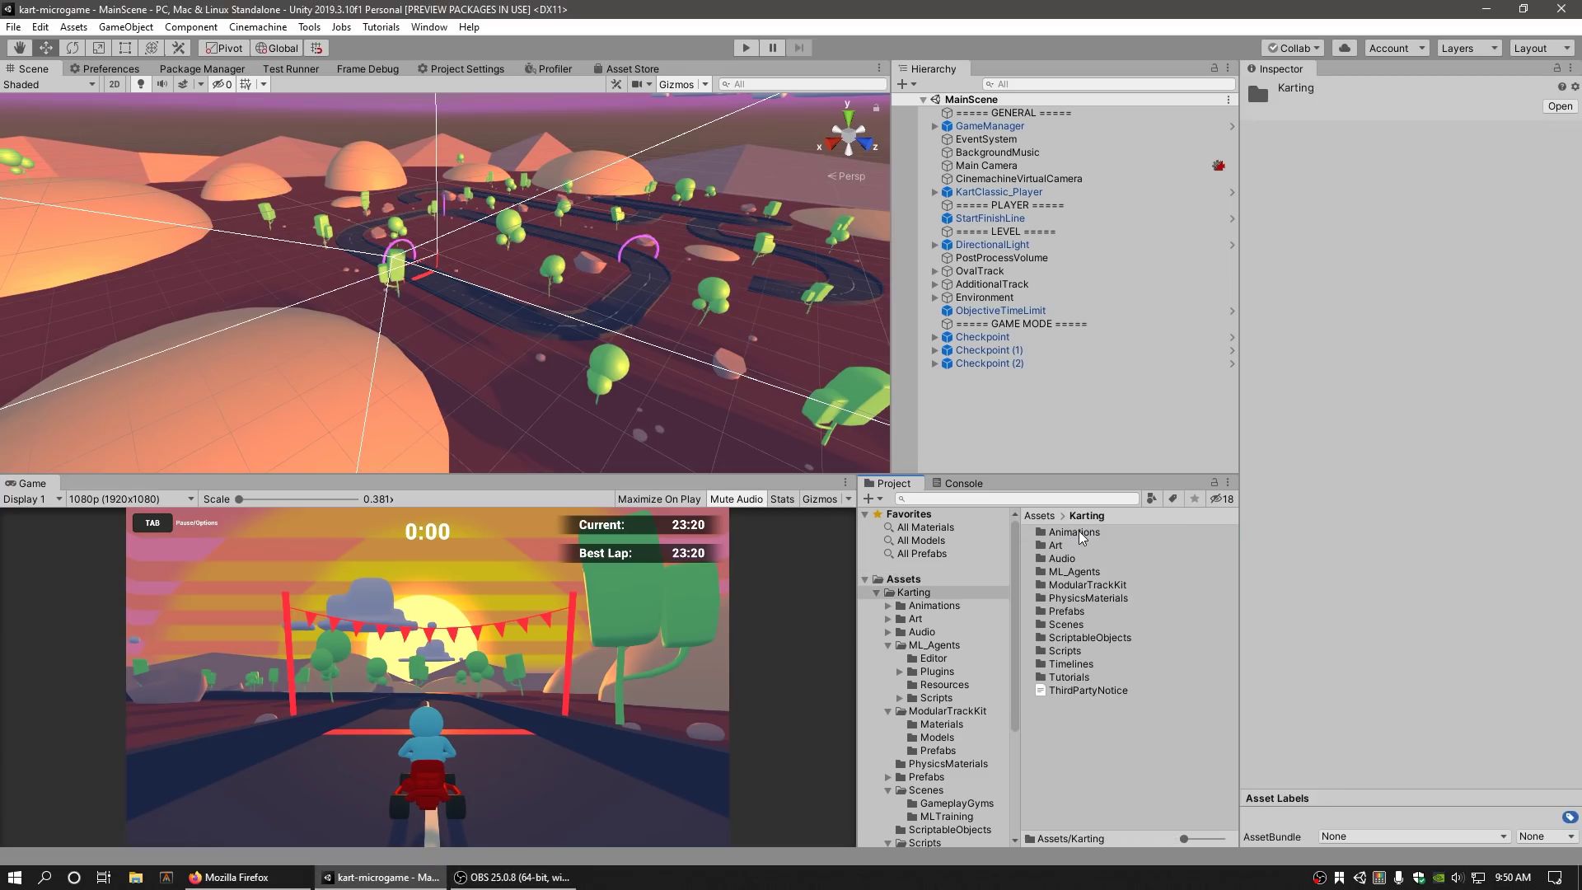
pyautogui.doubleClick(1085, 626)
pyautogui.doubleClick(1076, 546)
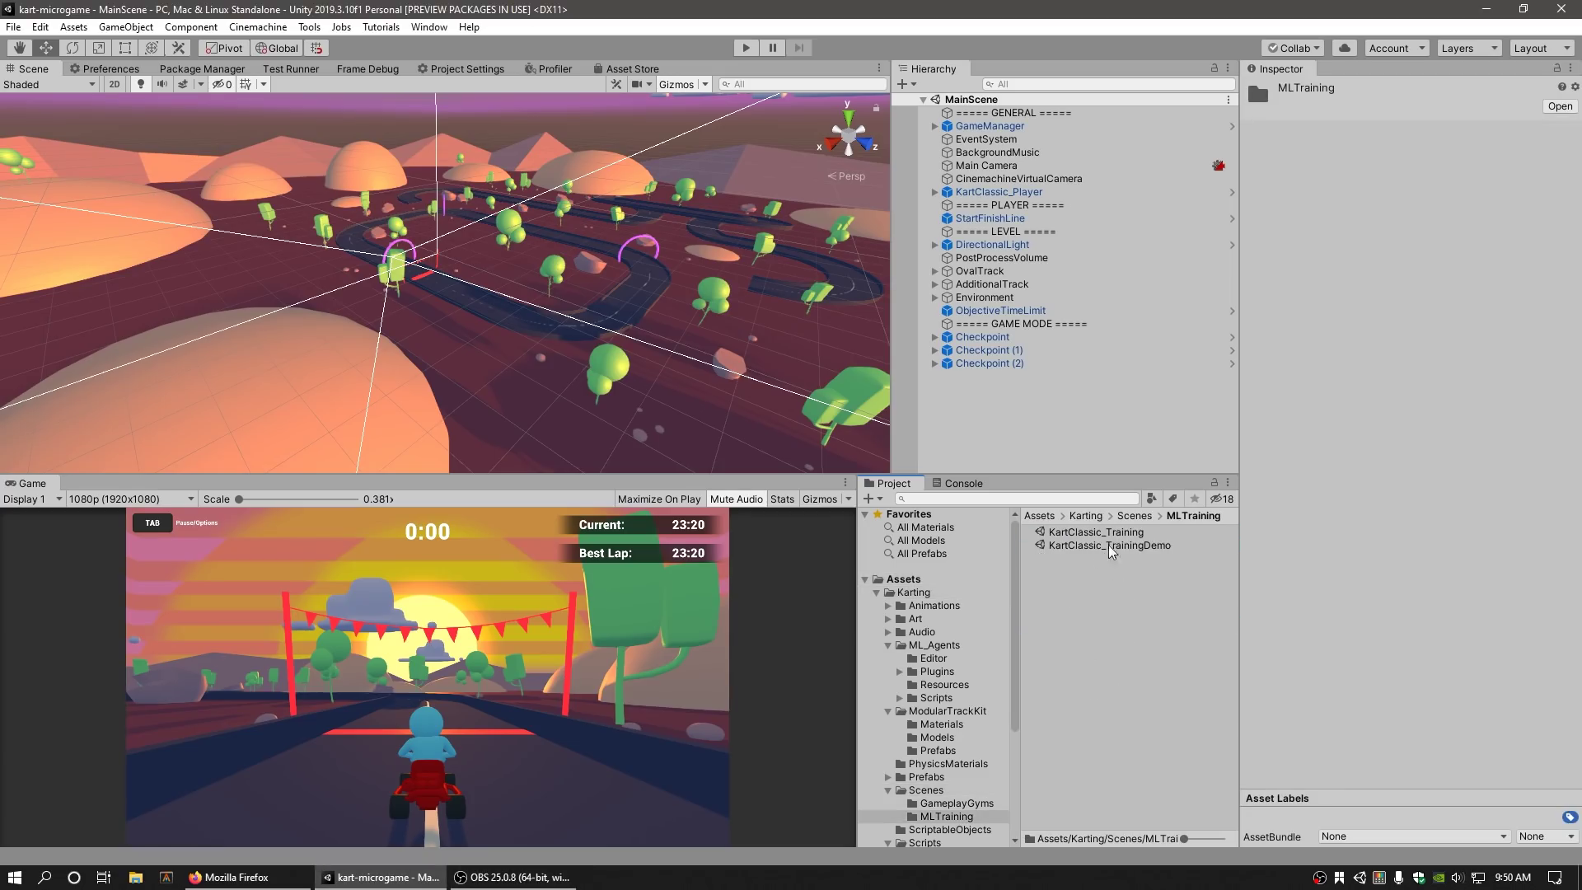
pyautogui.doubleClick(1121, 548)
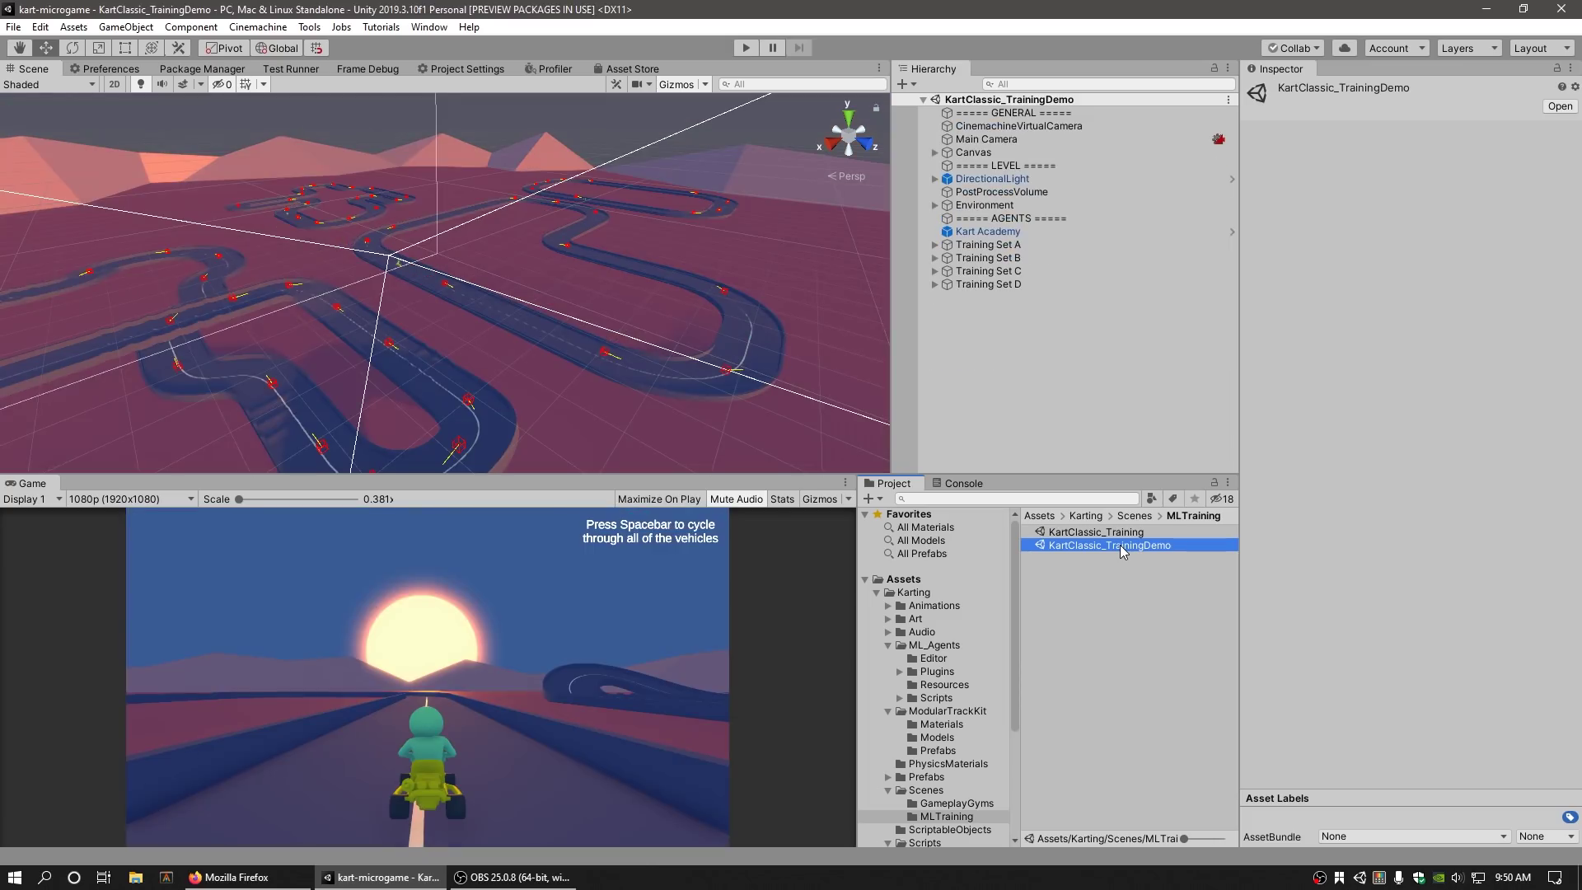
# Step: Expand Training Set A, switch the kart camera, and reopen KartClassic_TrainingDemo
pyautogui.click(936, 246)
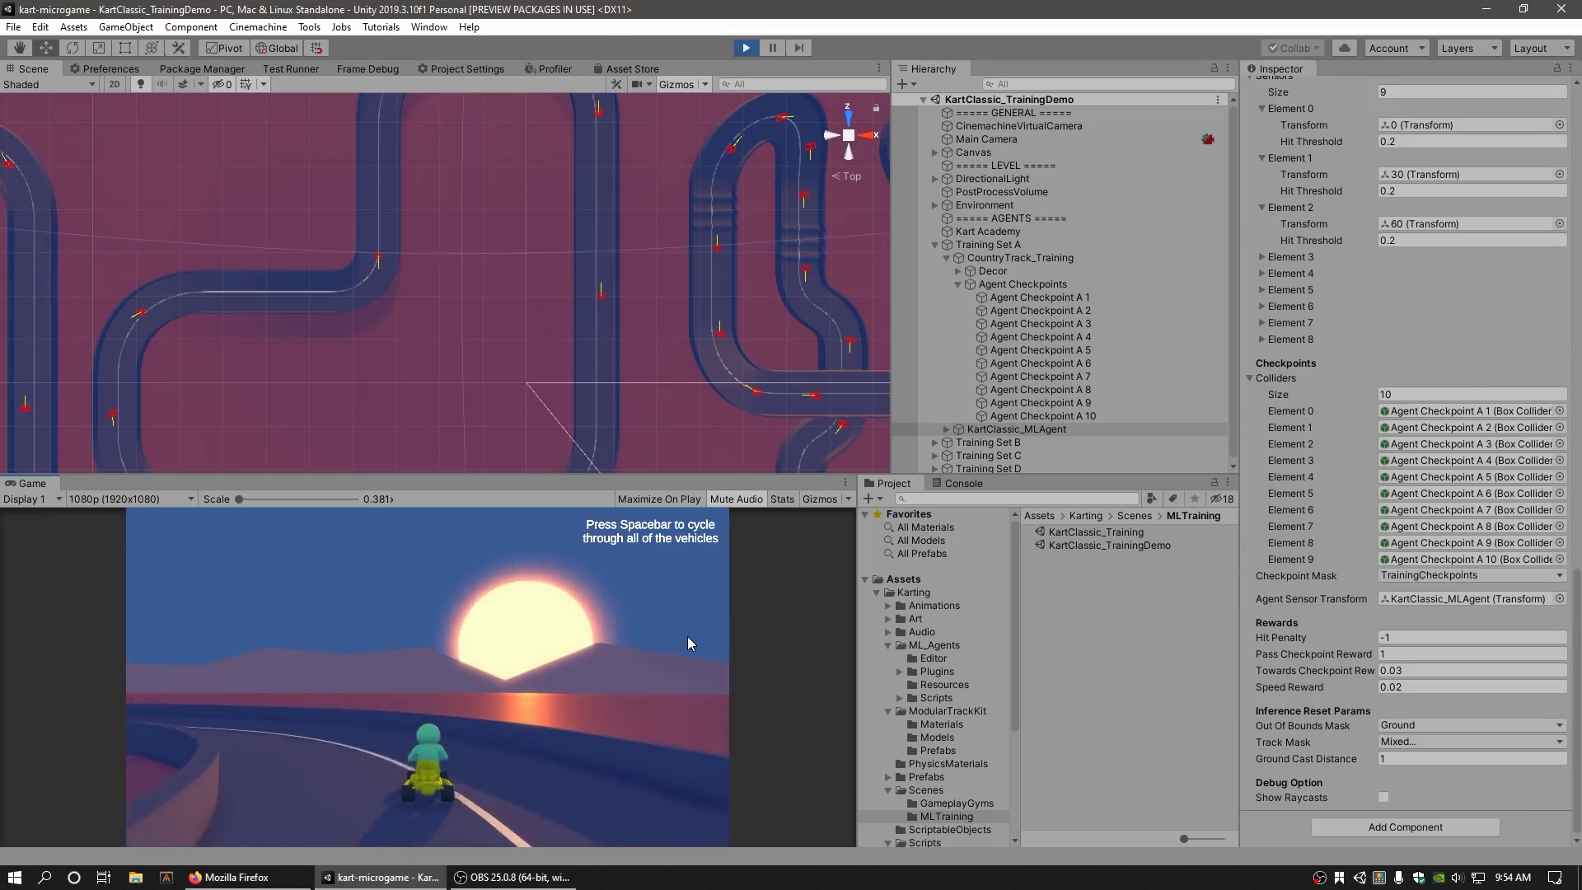
pyautogui.press('space')
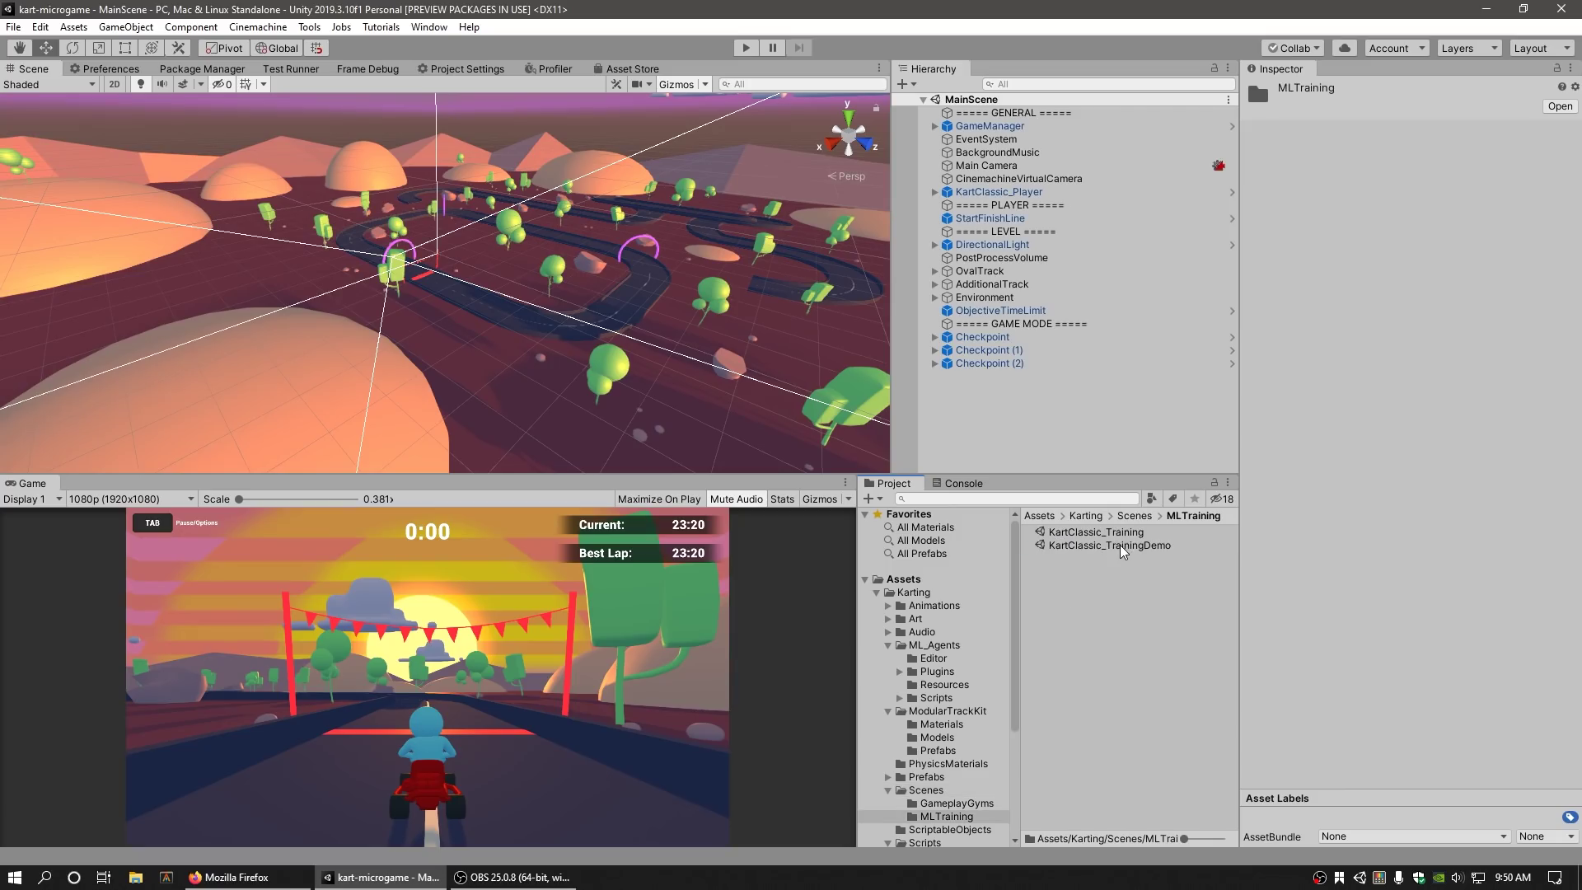
pyautogui.doubleClick(1121, 546)
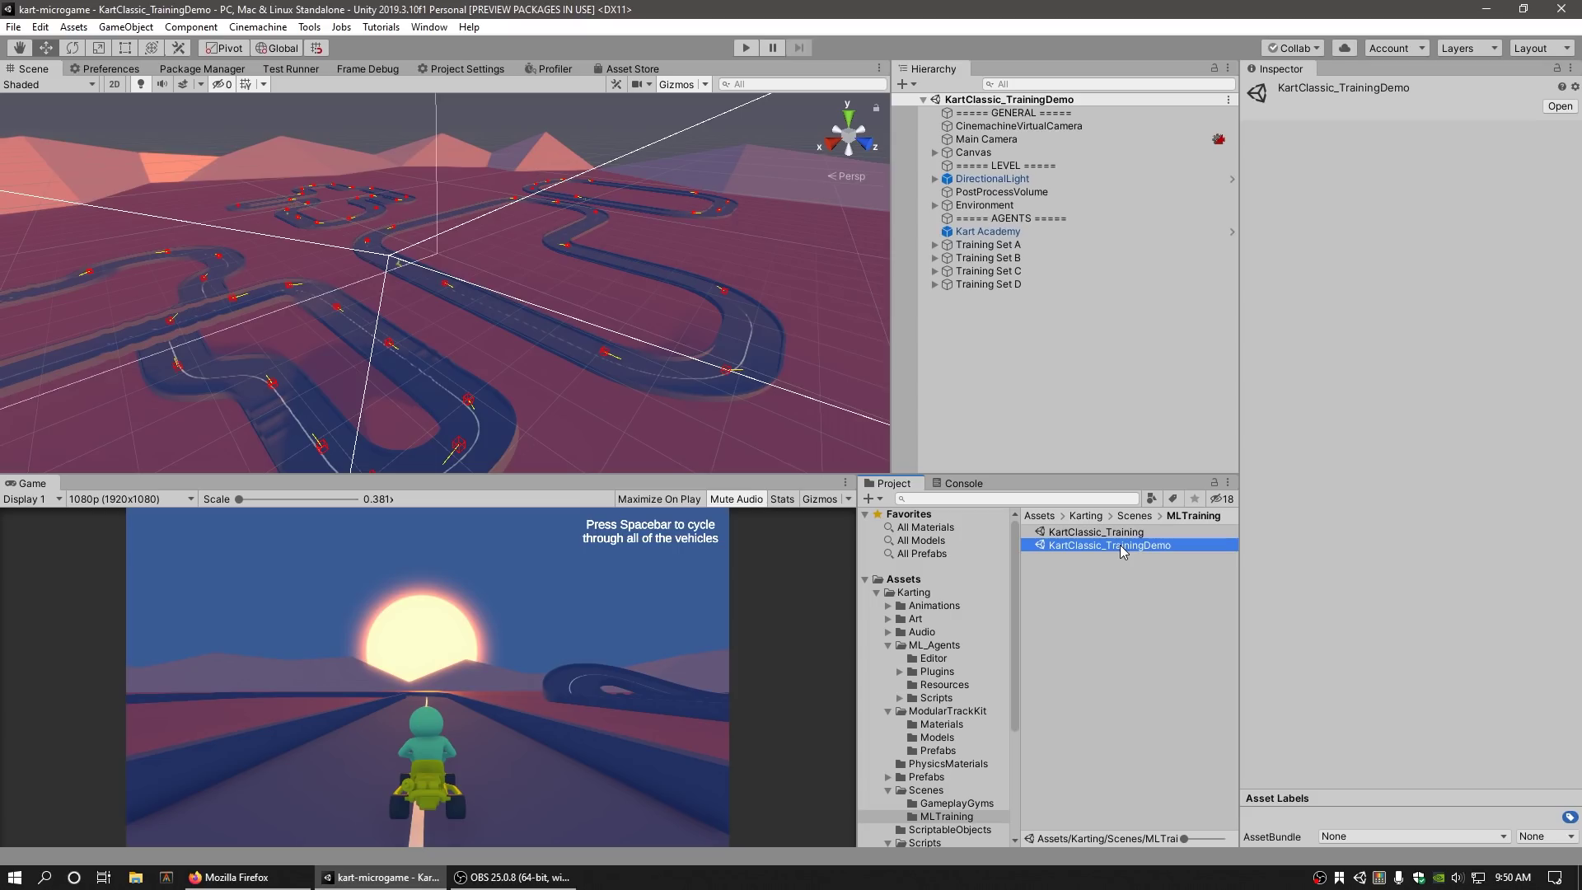
# Step: Expand Training Set A's CountryTrack_Training Decor and frame track pieces, including ModularTrackCurveLarge (3)
pyautogui.click(935, 245)
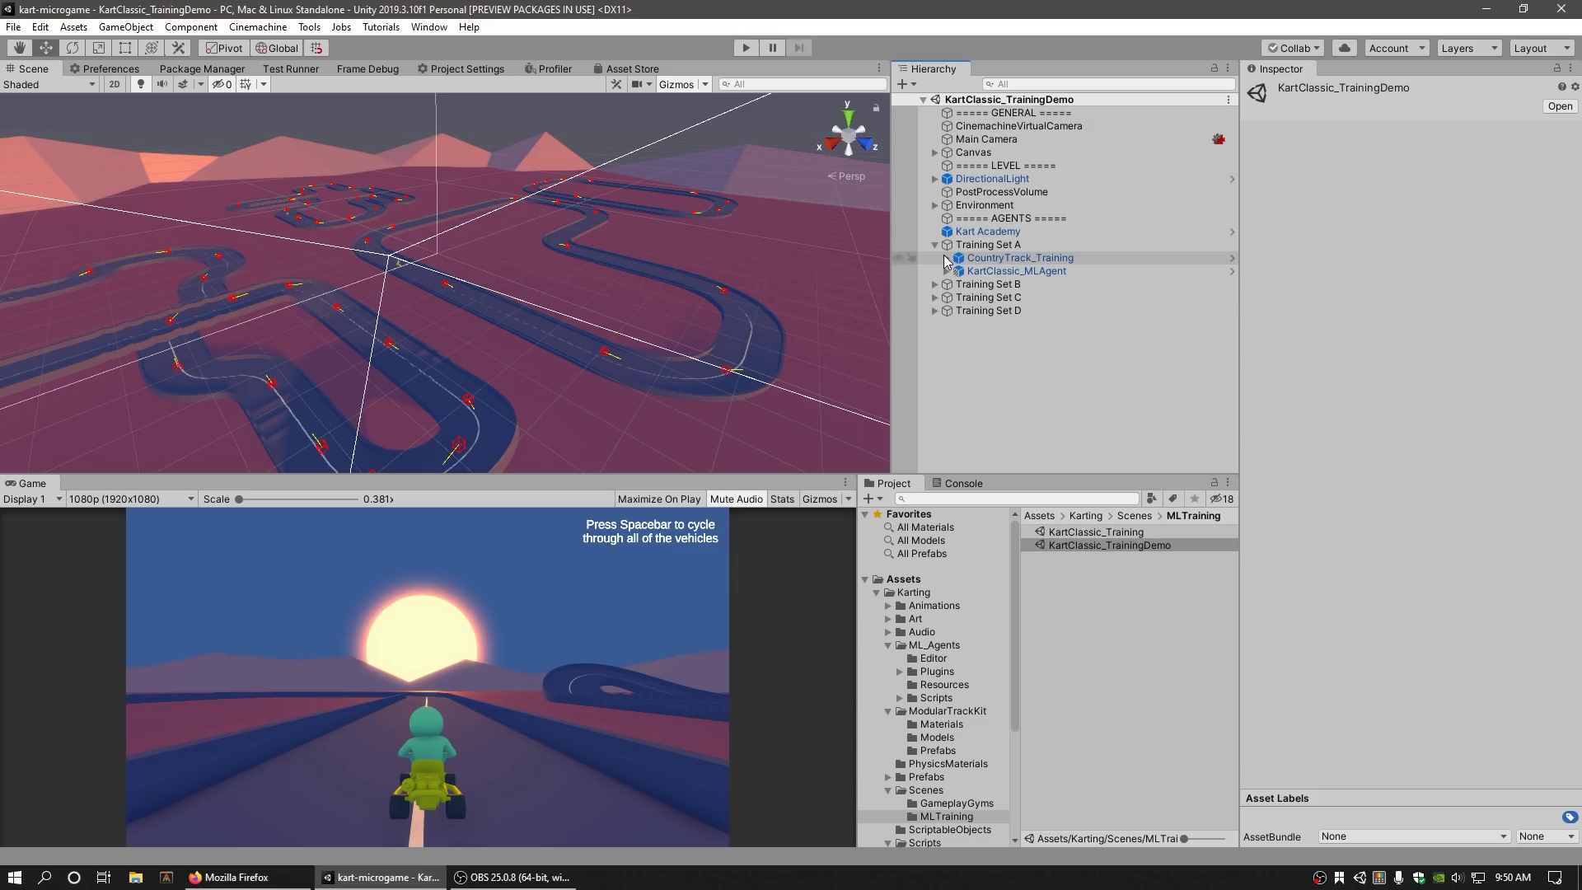
pyautogui.click(946, 259)
pyautogui.click(959, 271)
pyautogui.doubleClick(1025, 298)
pyautogui.doubleClick(1039, 337)
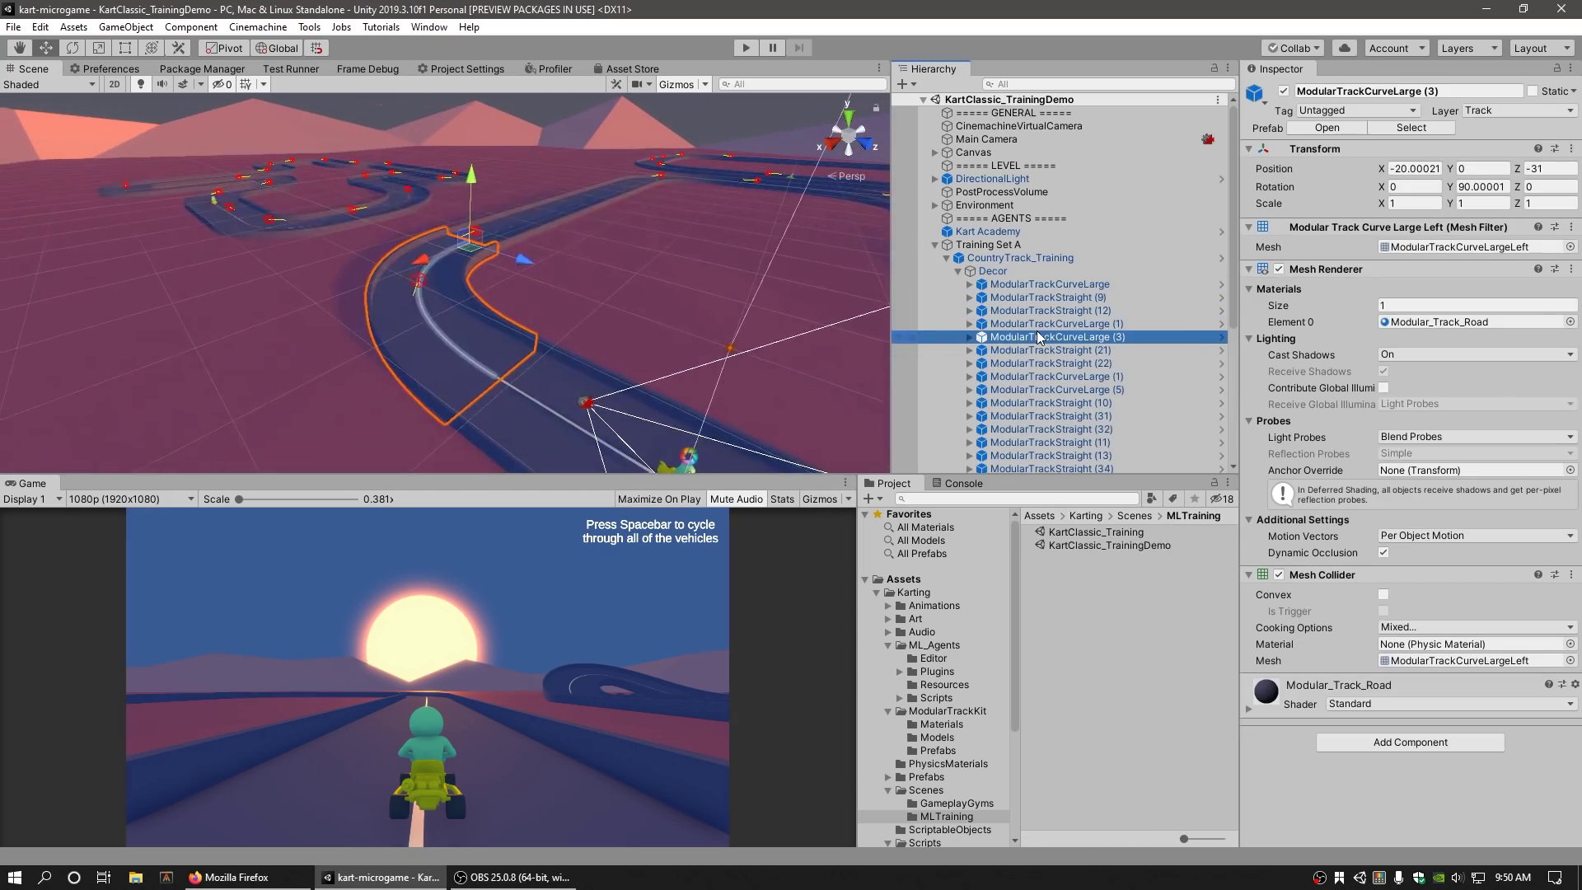
# Step: Collapse Decor, expand the Agent Checkpoints, and frame checkpoints A 1 through A 4
pyautogui.click(959, 271)
pyautogui.click(957, 285)
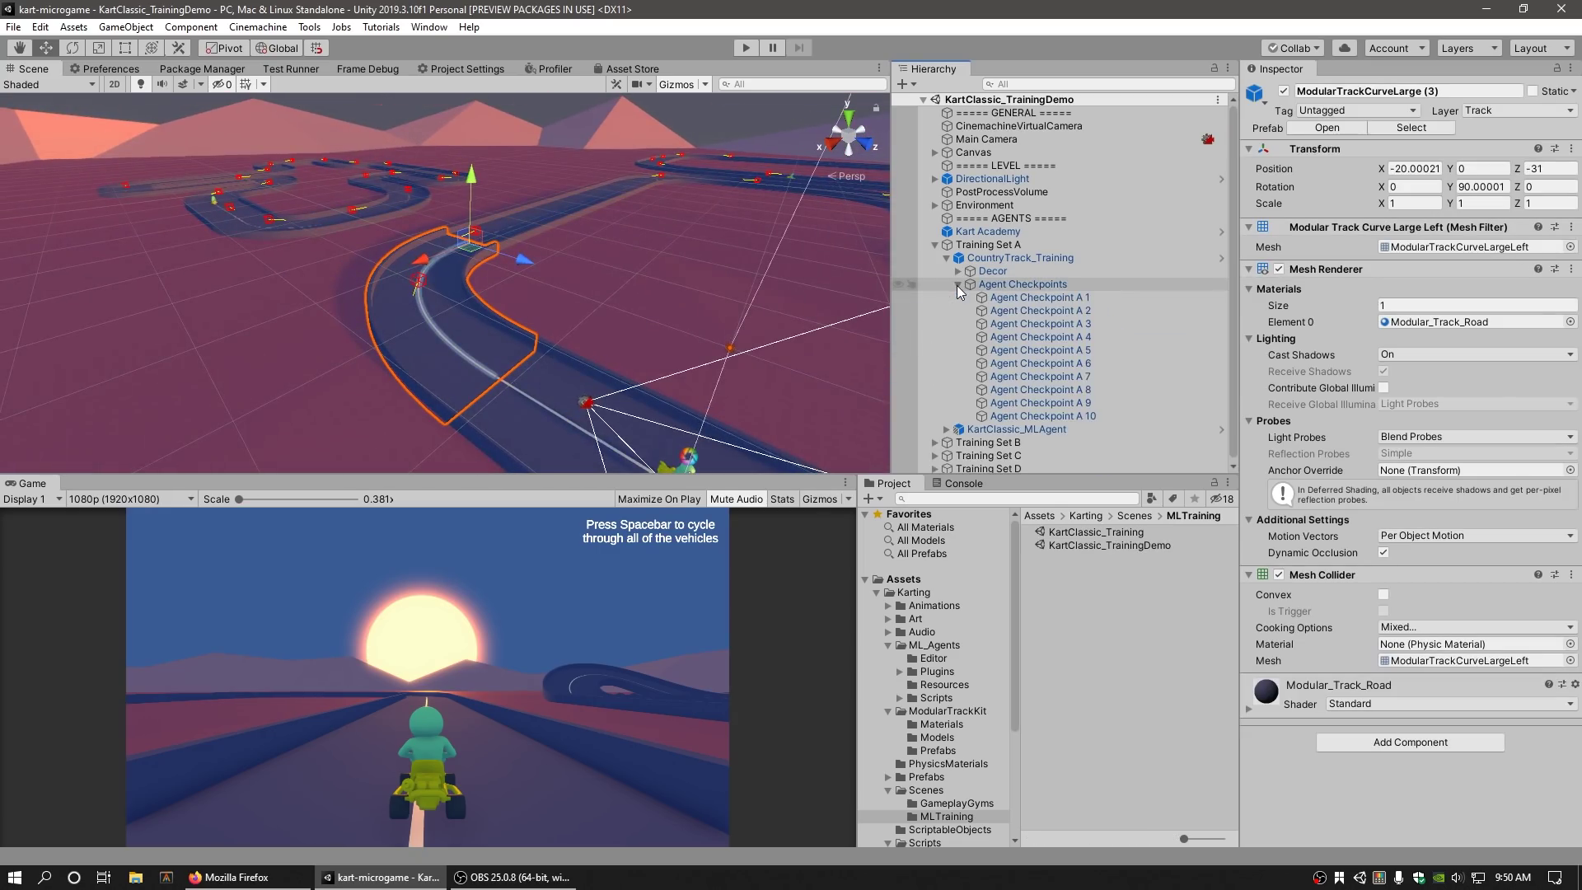
pyautogui.doubleClick(1043, 297)
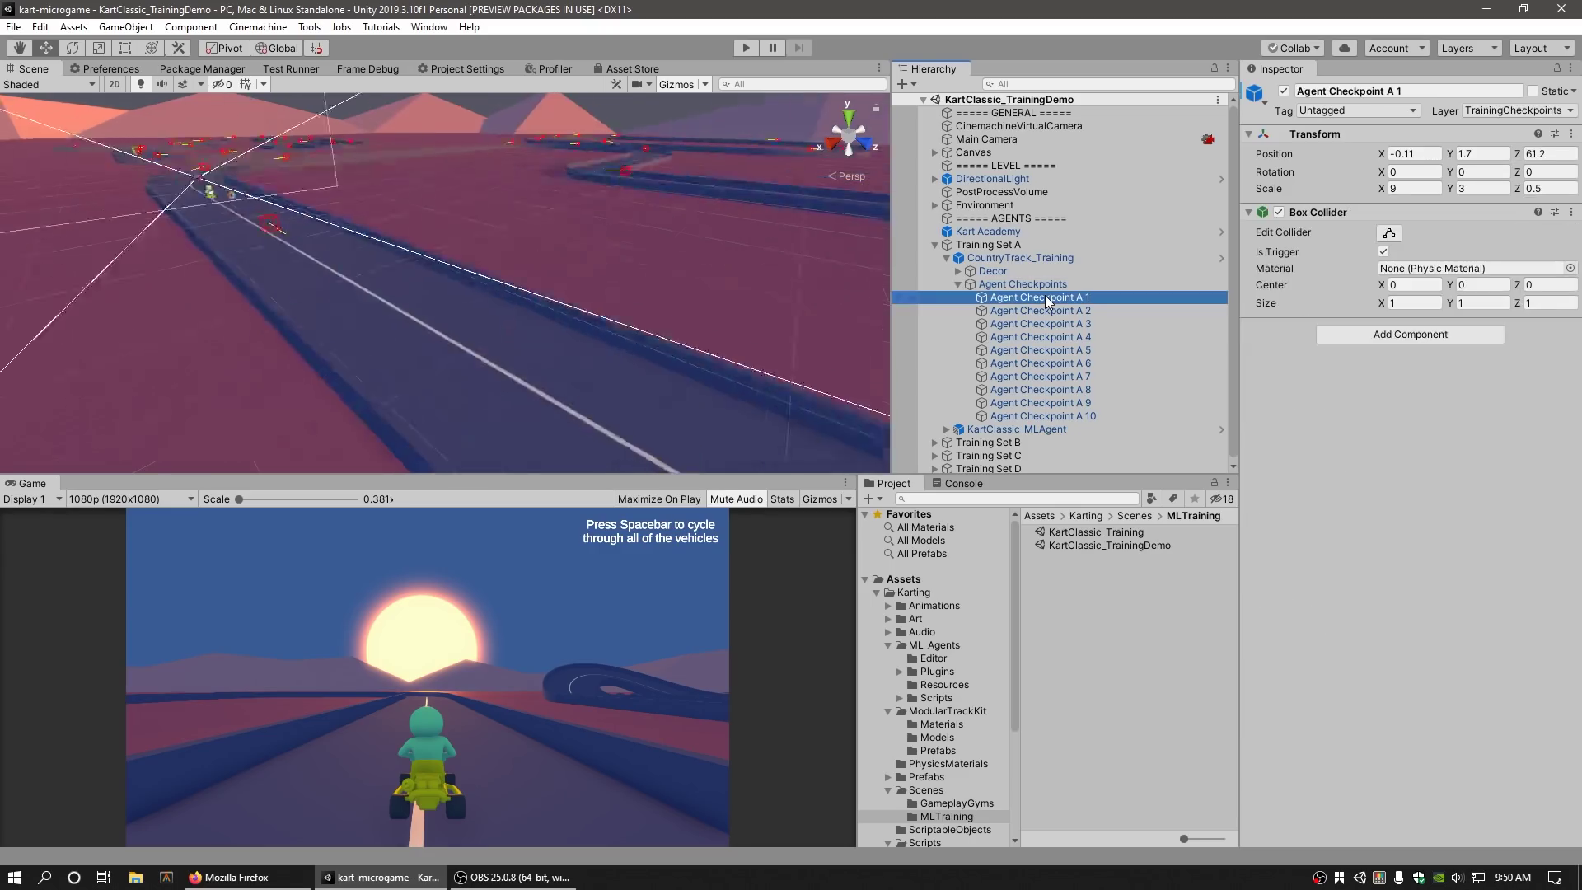
pyautogui.click(1056, 313)
pyautogui.doubleClick(1063, 327)
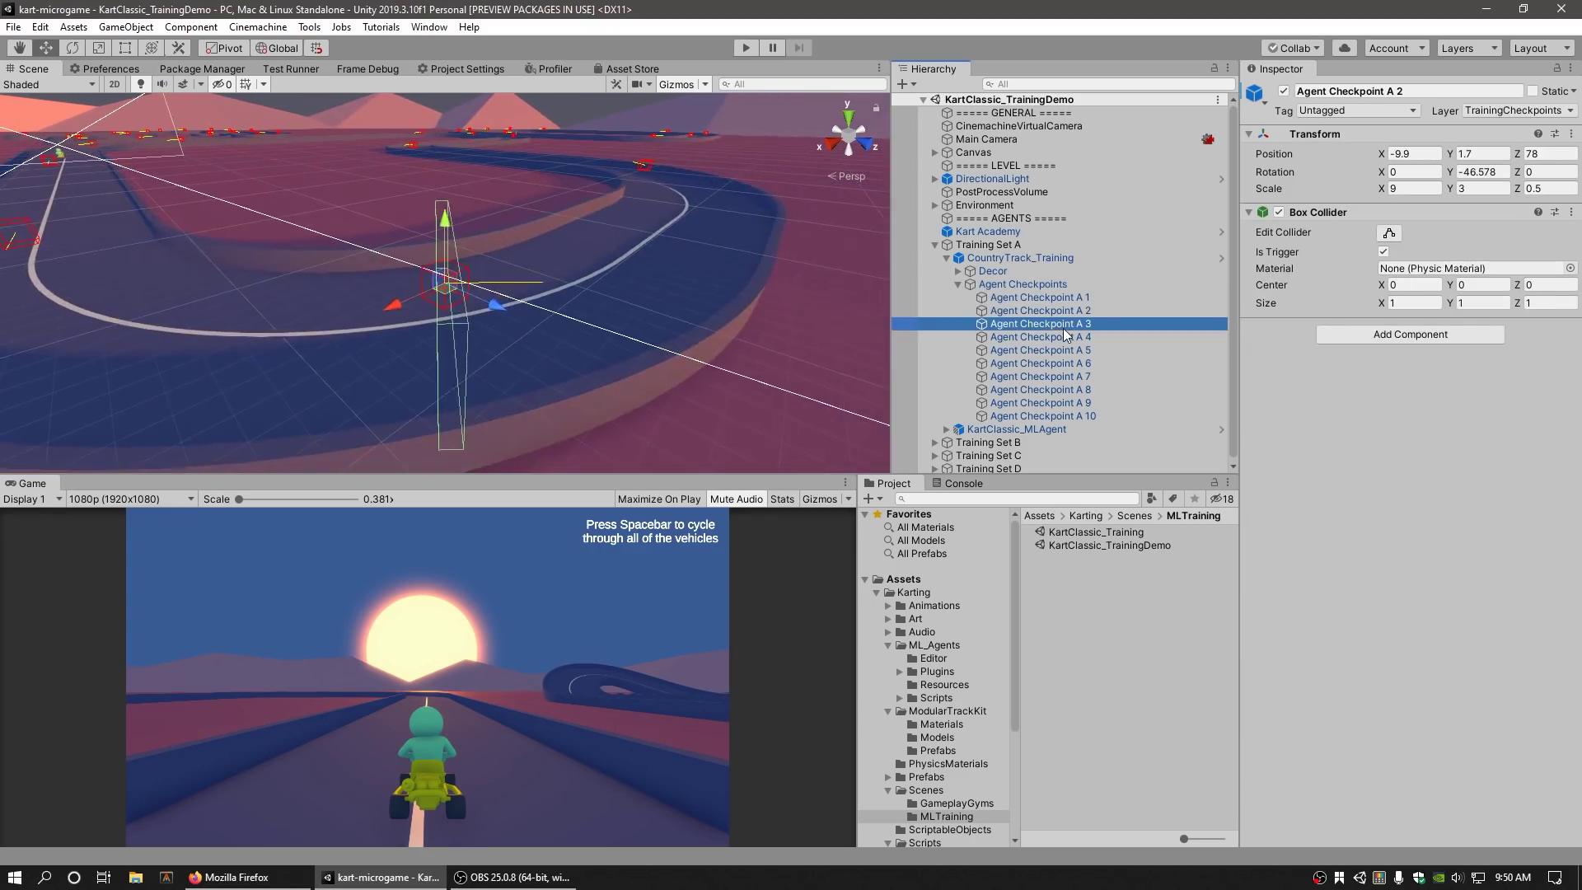
pyautogui.click(1066, 340)
pyautogui.doubleClick(1067, 339)
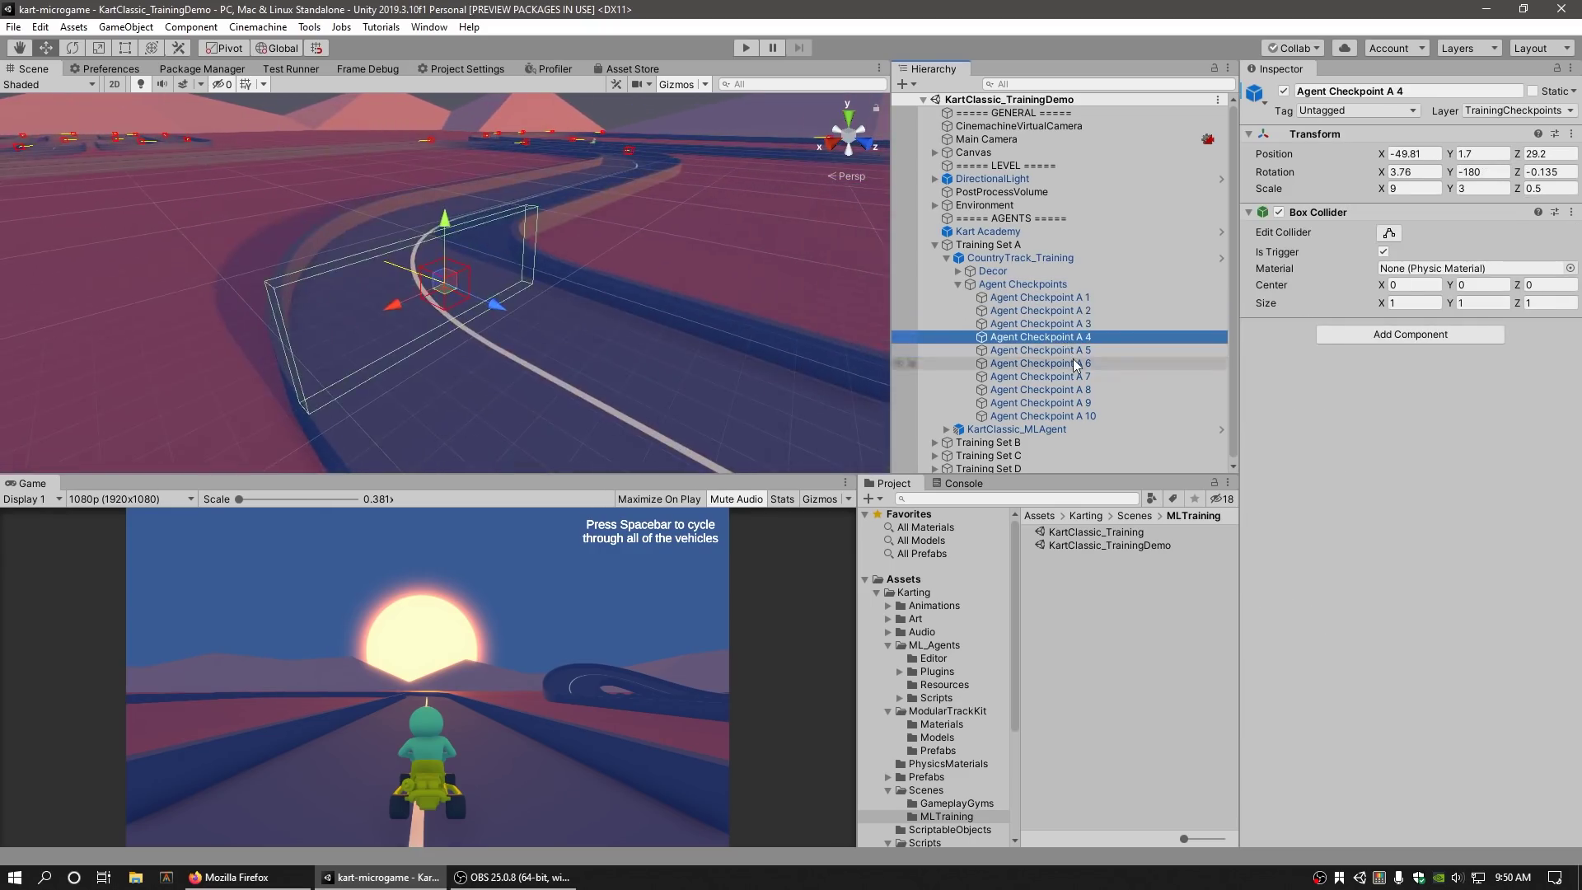
# Step: Frame CountryTrack_Training in Top view and zoom onto the first checkpoint colliders
pyautogui.doubleClick(1025, 259)
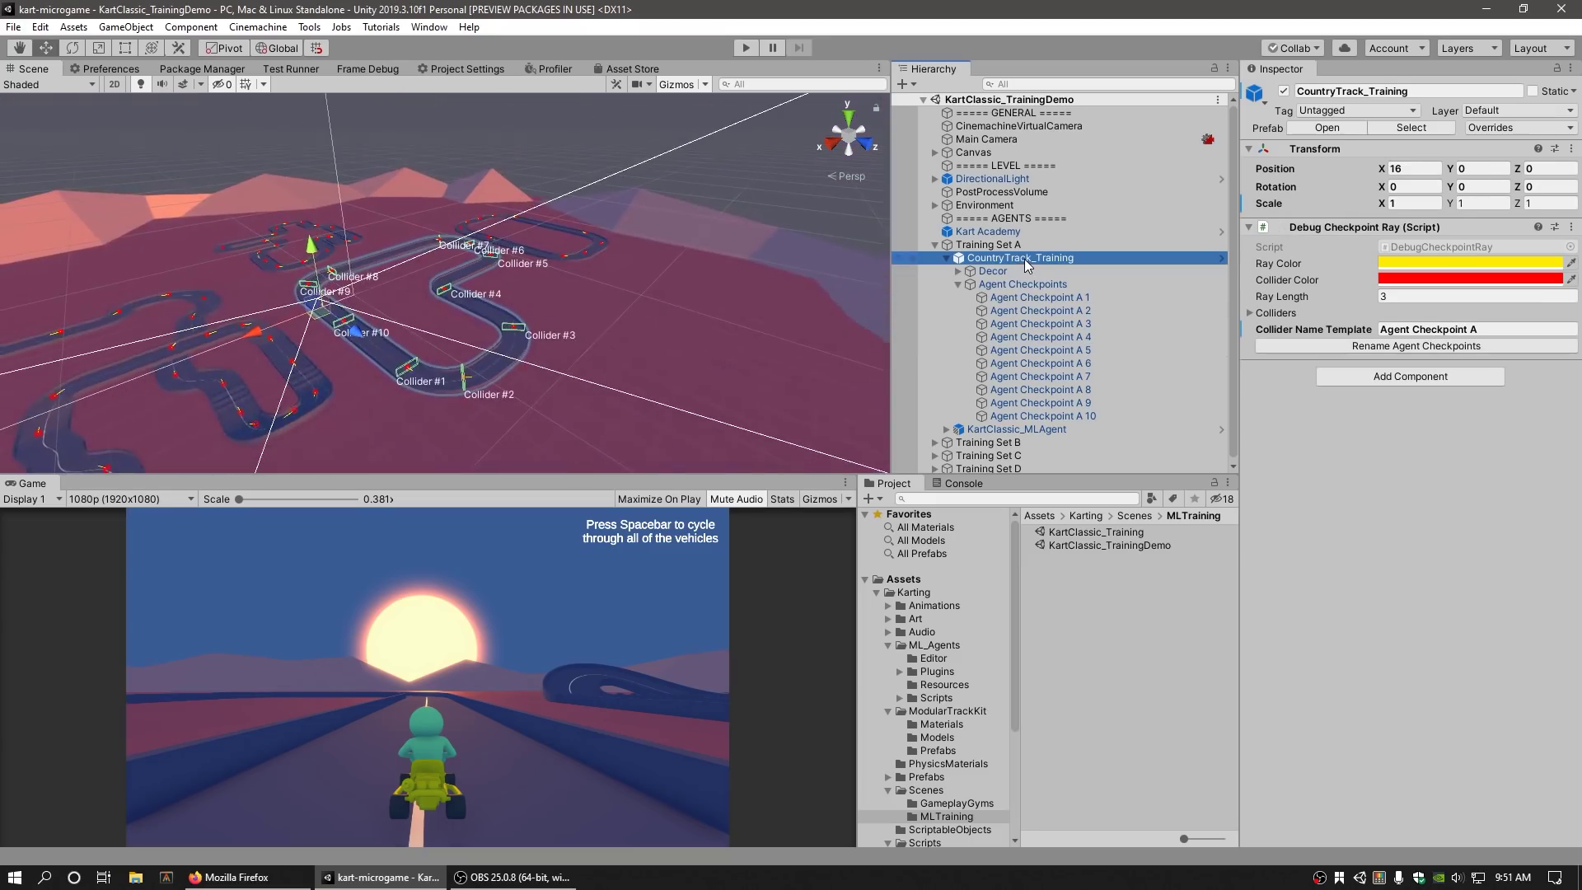
pyautogui.click(845, 122)
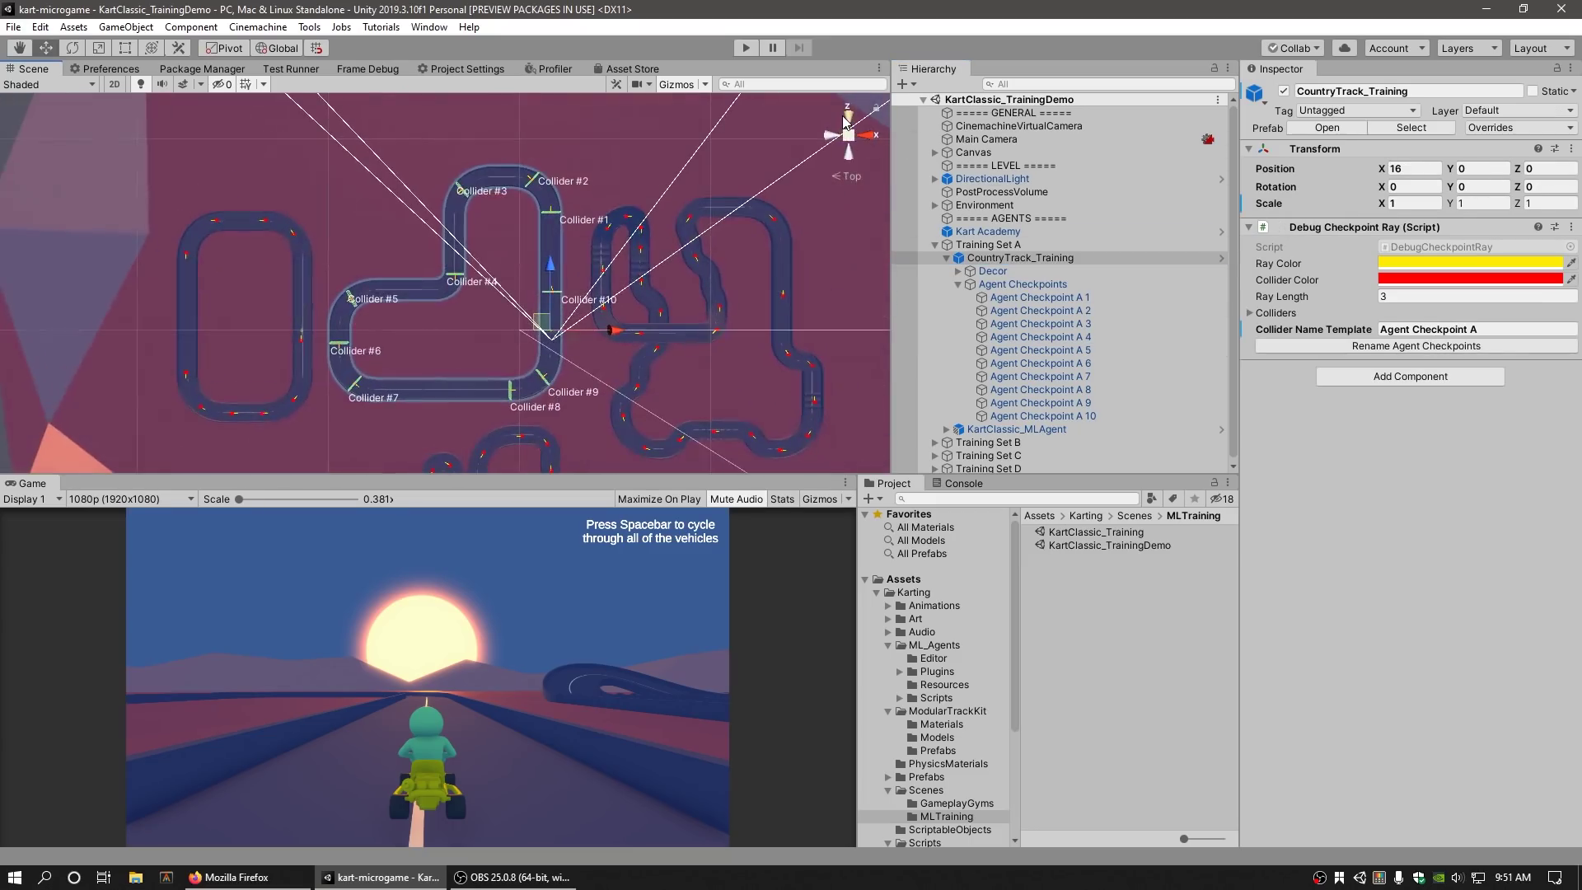
pyautogui.scroll(5, 651, 264)
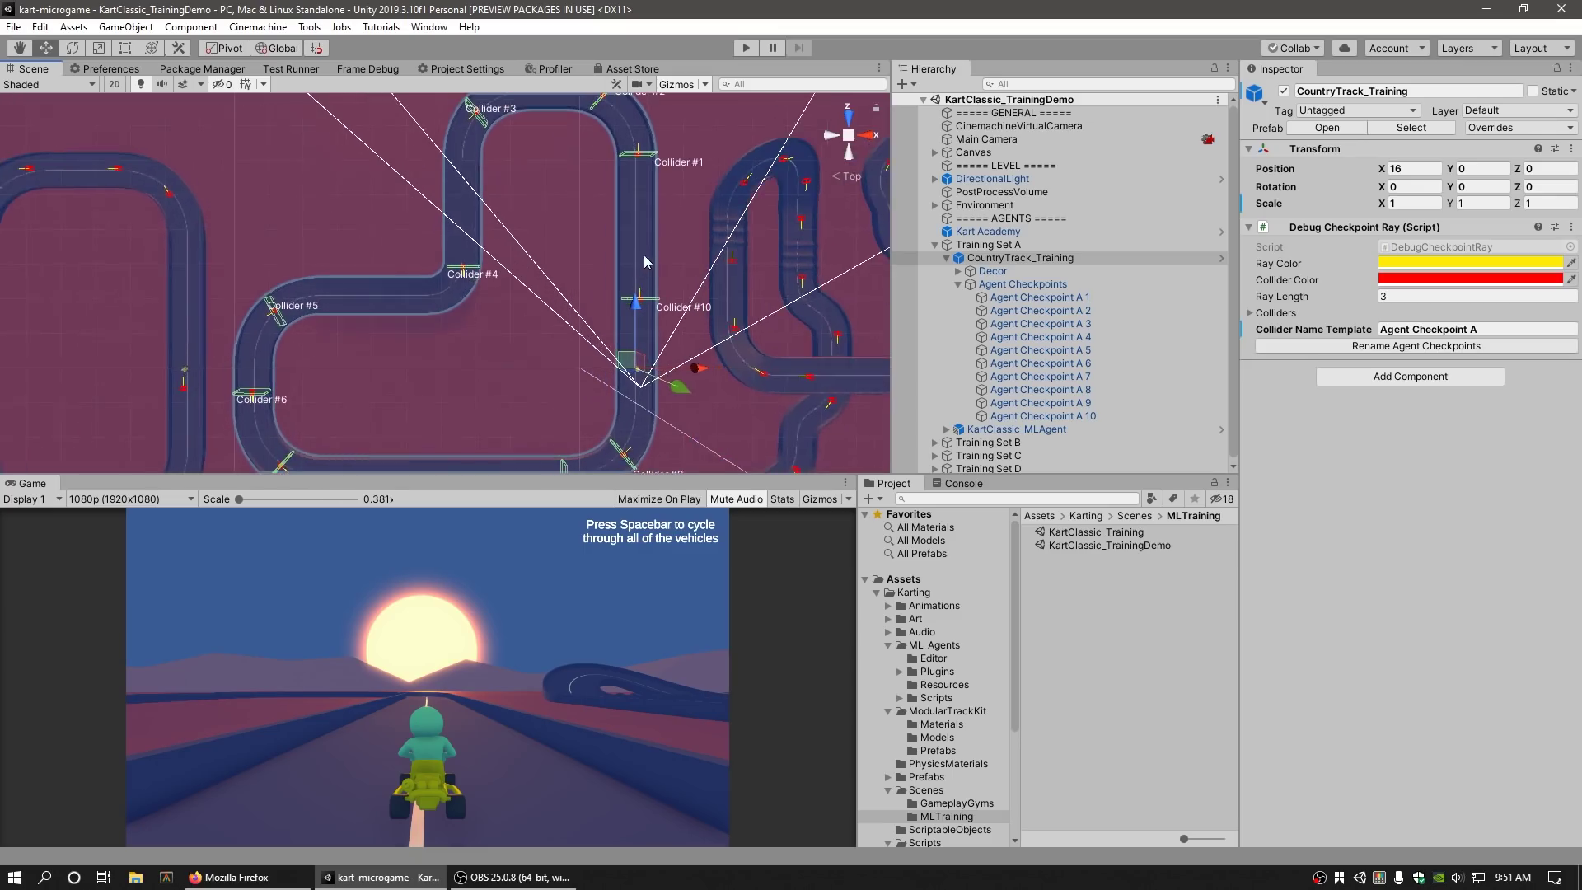
pyautogui.moveTo(695, 229); pyautogui.dragTo(686, 339, button='middle')
pyautogui.scroll(3, 685, 339)
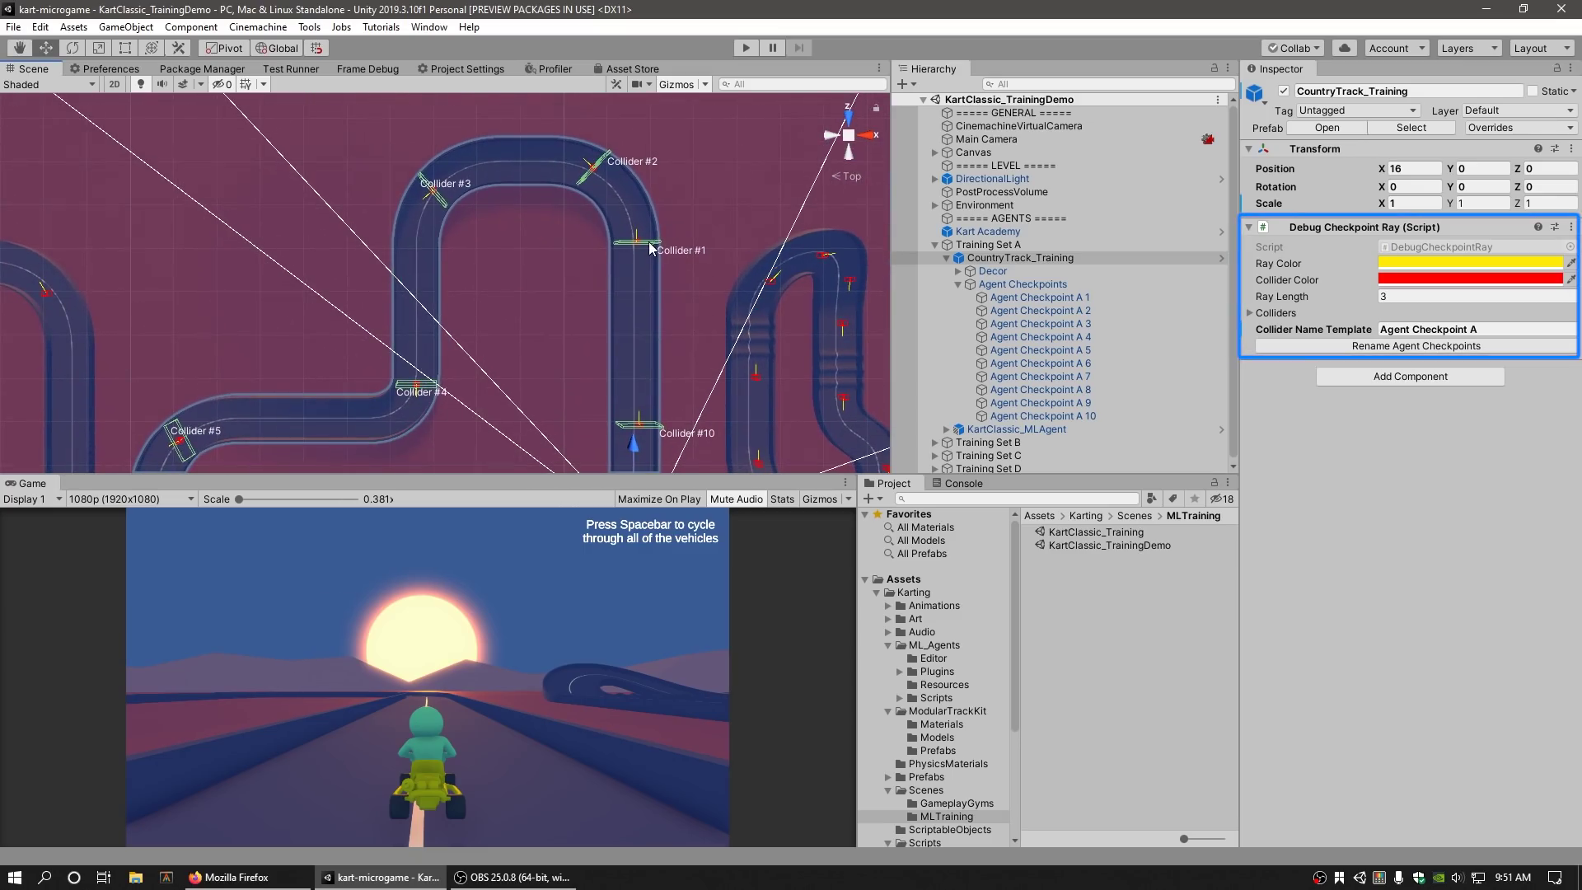
# Step: Inspect Agent Checkpoint A 1's box collider, then CountryTrack_Training's checkpoint rays along the track
pyautogui.click(987, 300)
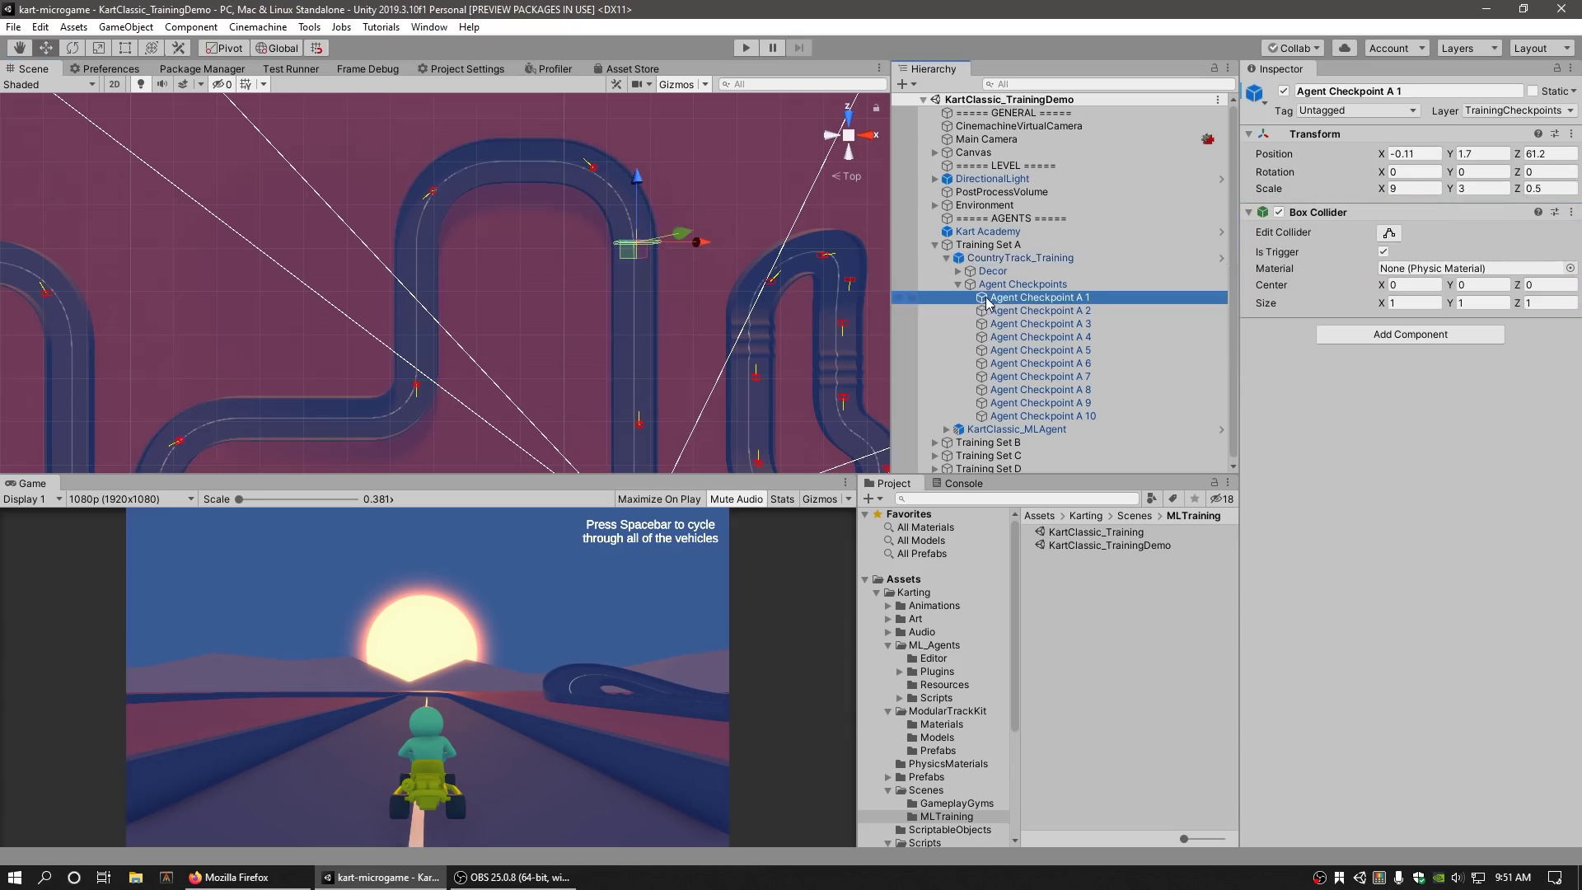
pyautogui.click(992, 261)
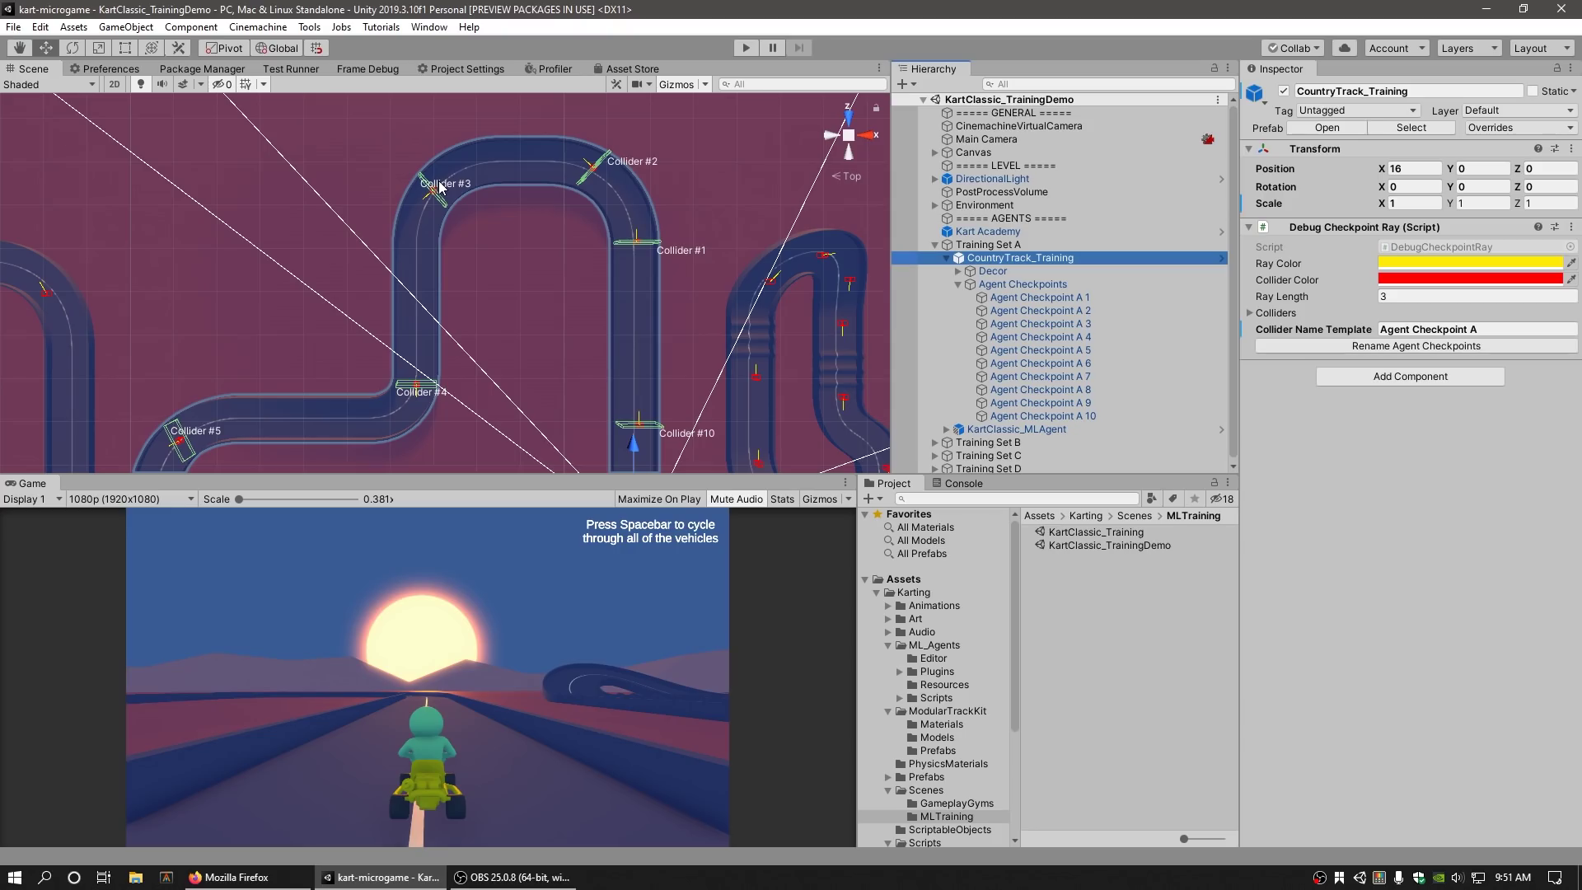
pyautogui.moveTo(468, 188); pyautogui.dragTo(452, 105, button='middle')
pyautogui.moveTo(508, 264); pyautogui.dragTo(487, 218, button='middle')
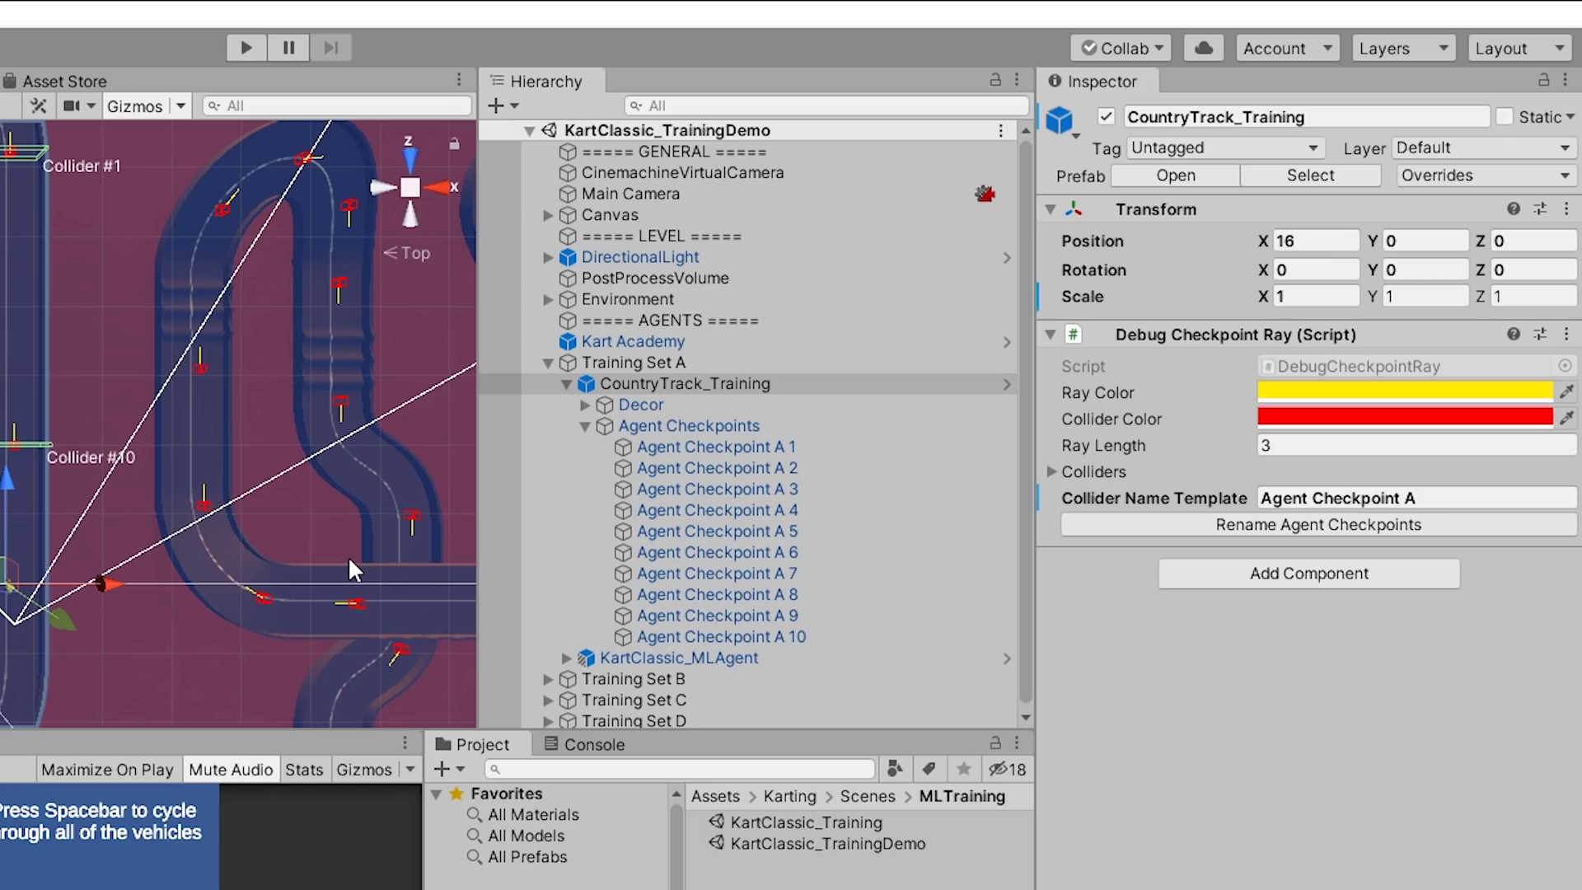
# Step: Select KartClassic_MLAgent and scroll its Inspector to Behavior Parameters and Kart Agent
pyautogui.click(624, 655)
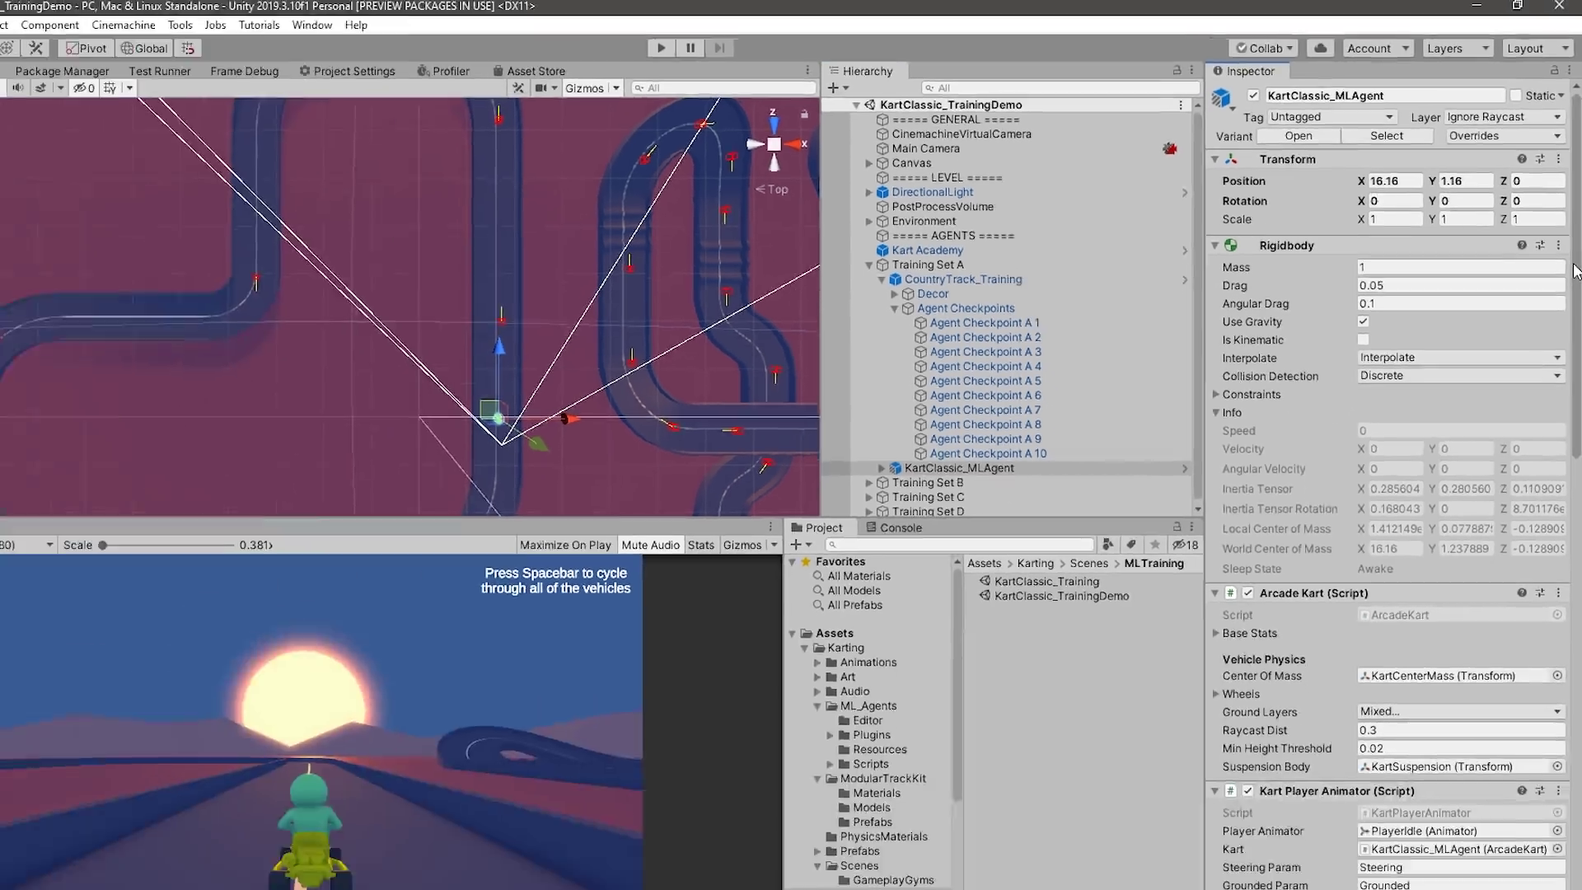
pyautogui.moveTo(1576, 272); pyautogui.dragTo(1579, 499)
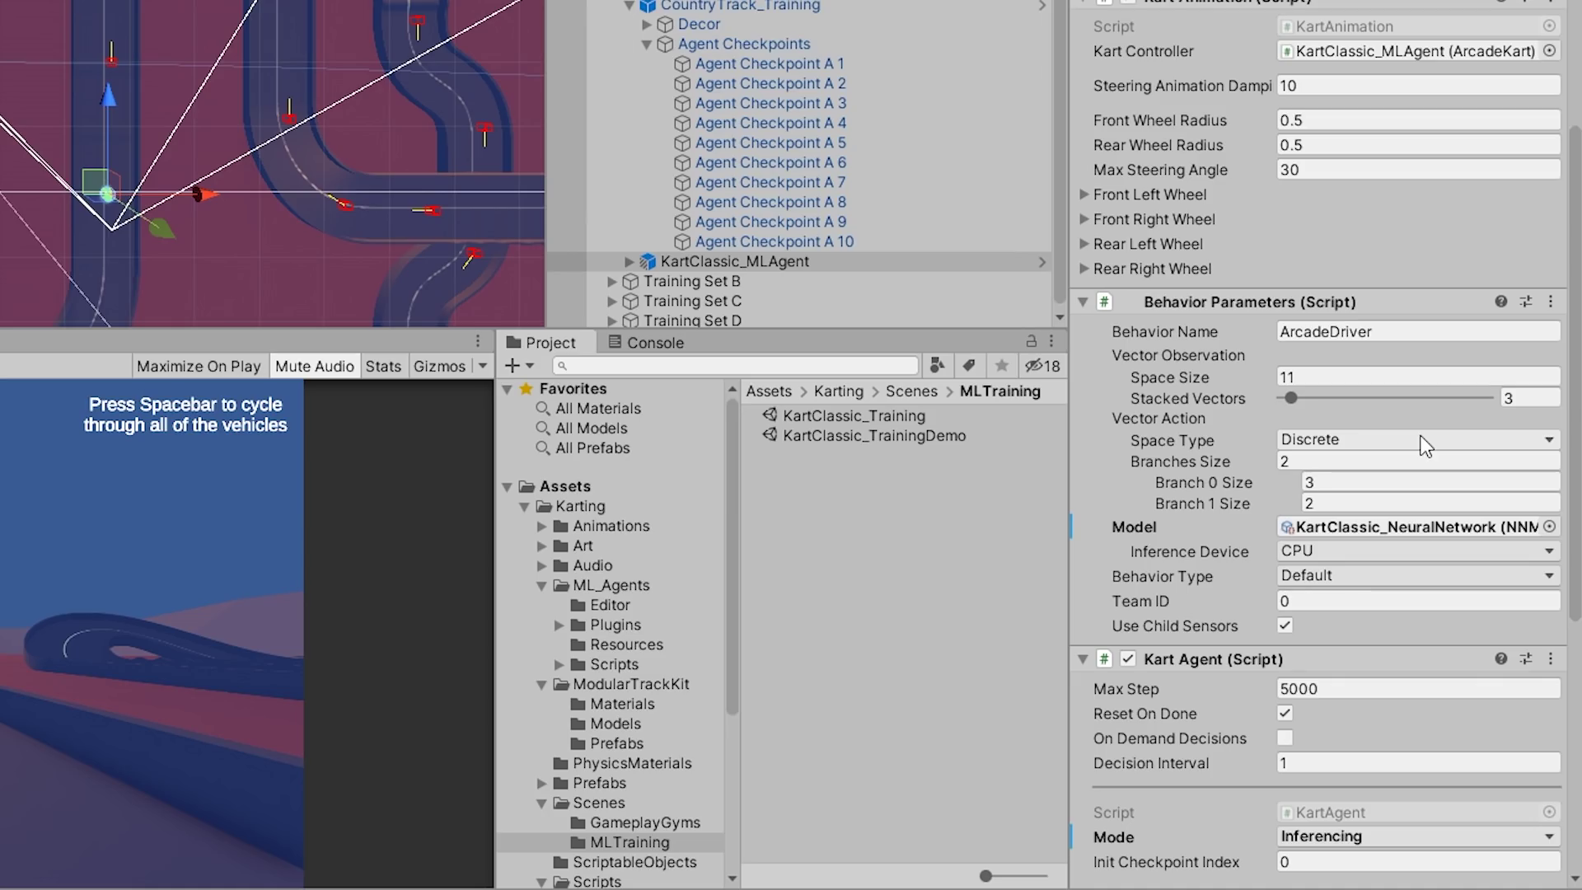
# Step: Expand the Kart Agent's Sensors list and sensor Elements 0, 1 and 2
pyautogui.moveTo(1577, 425); pyautogui.dragTo(1577, 731)
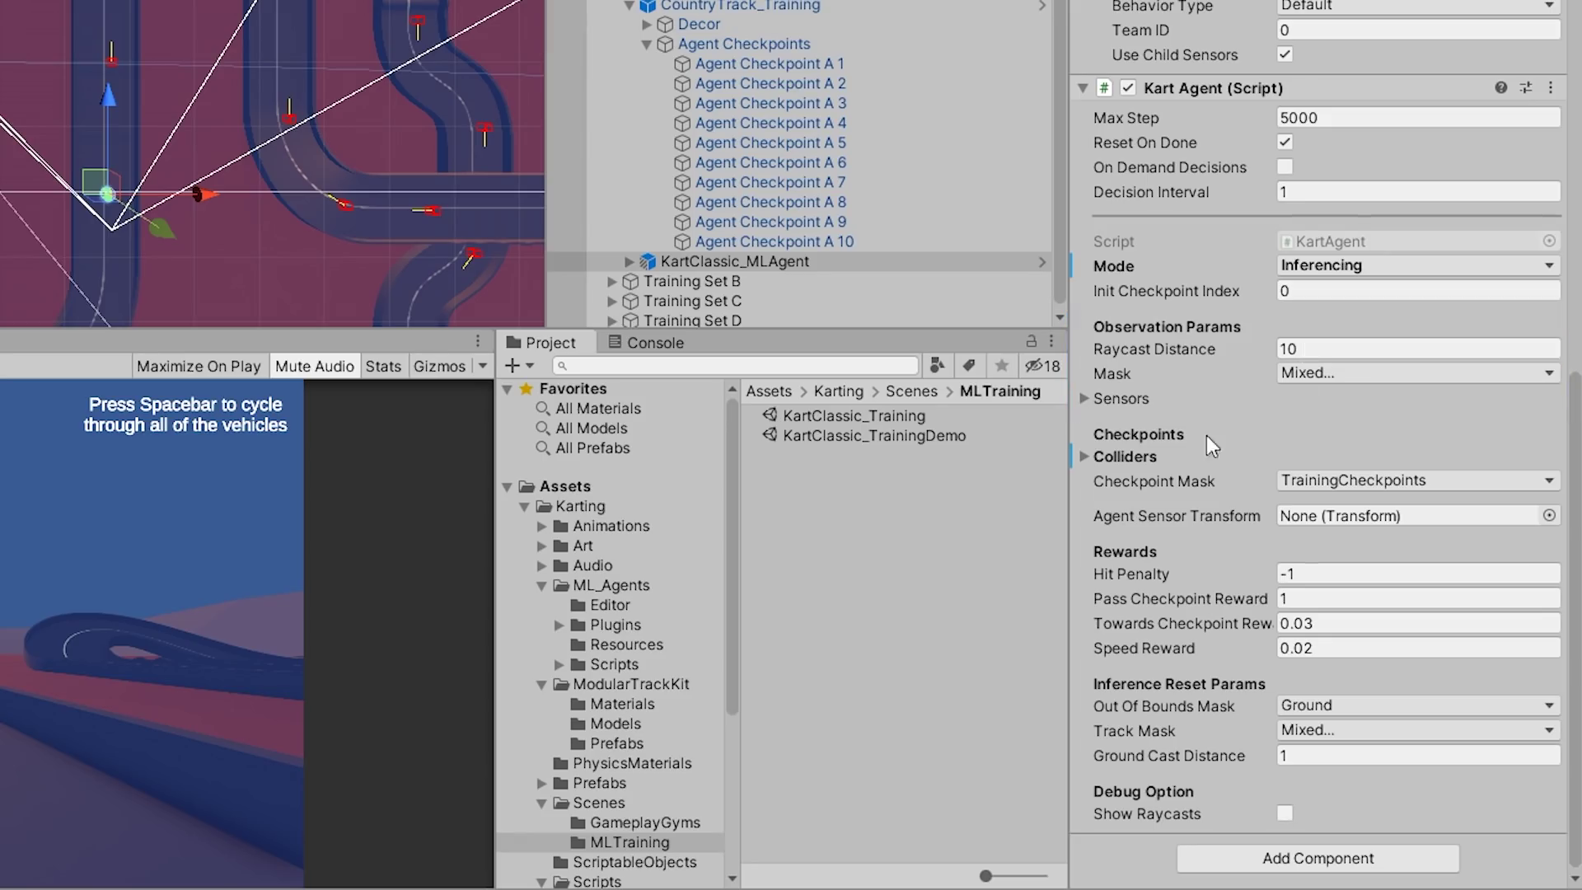
pyautogui.click(1084, 398)
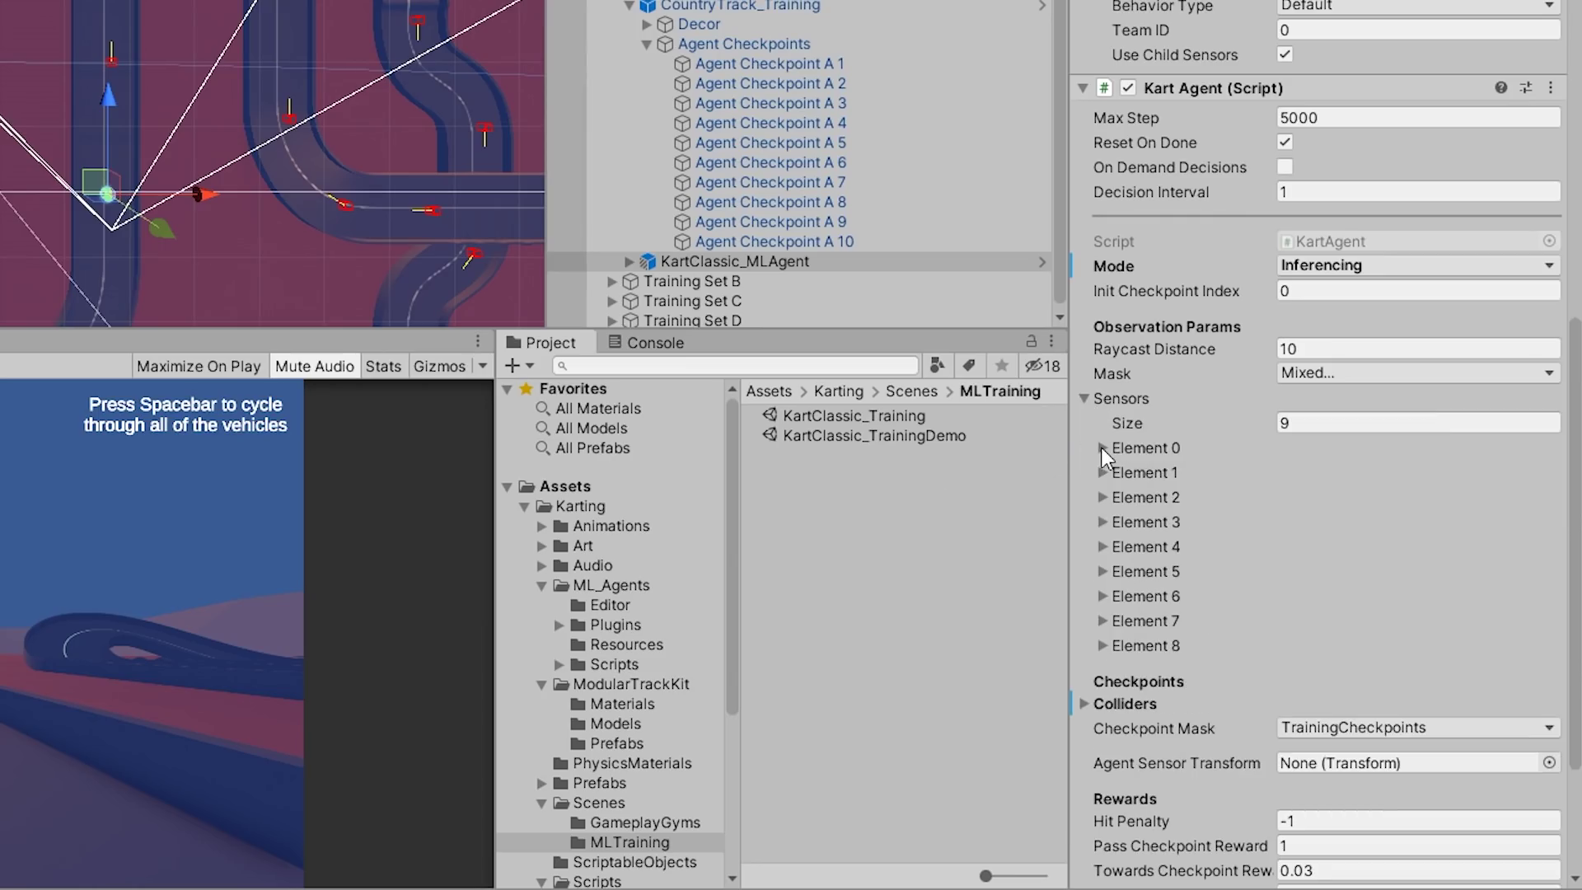
pyautogui.click(1101, 447)
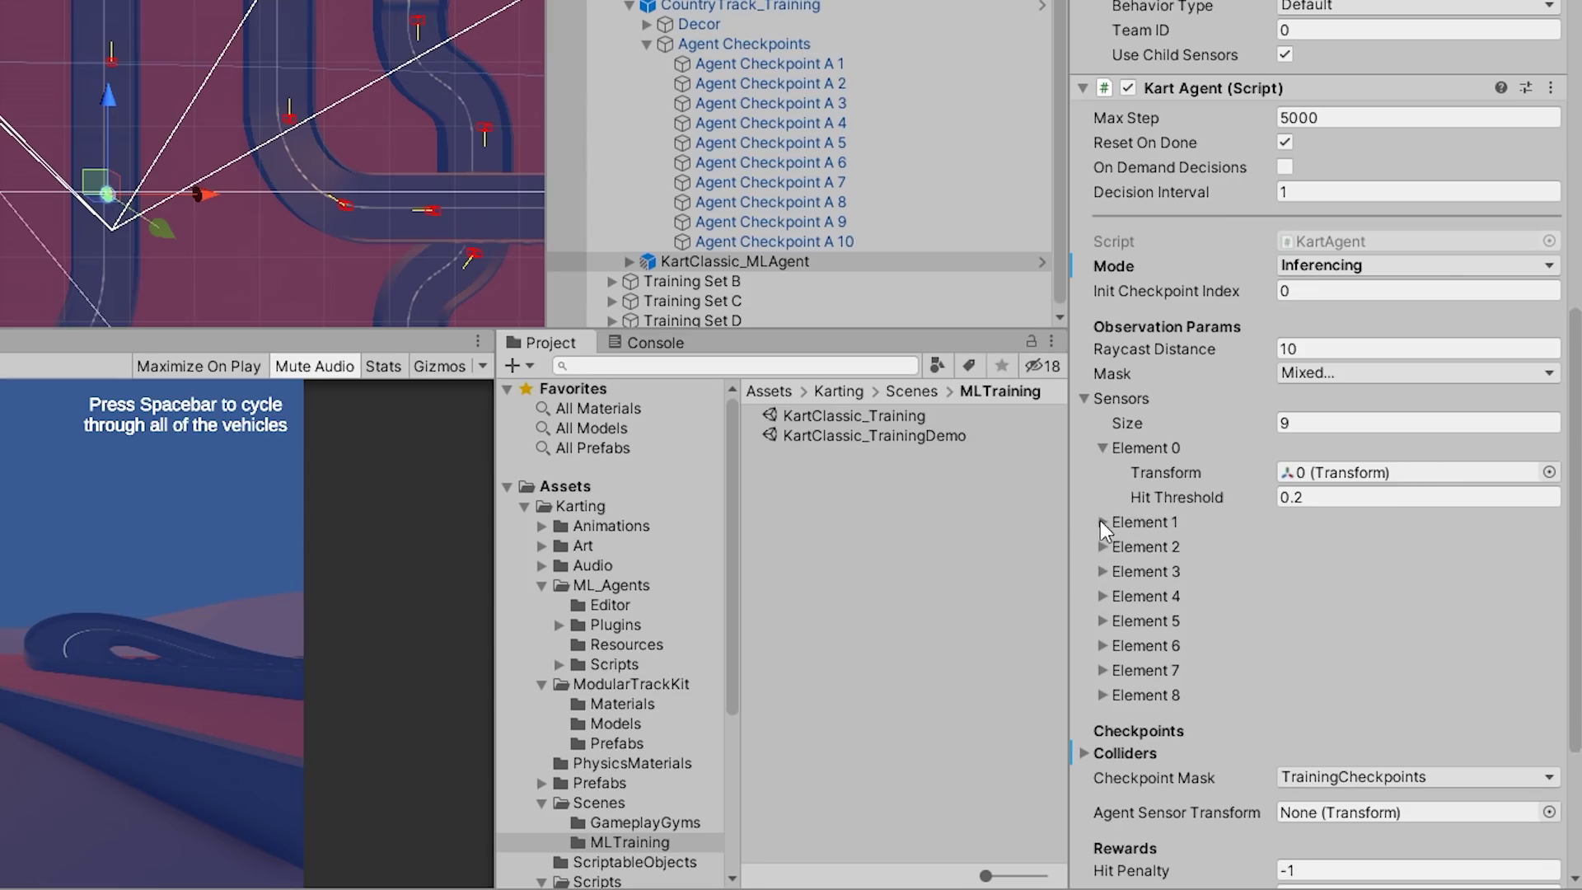
pyautogui.click(1098, 519)
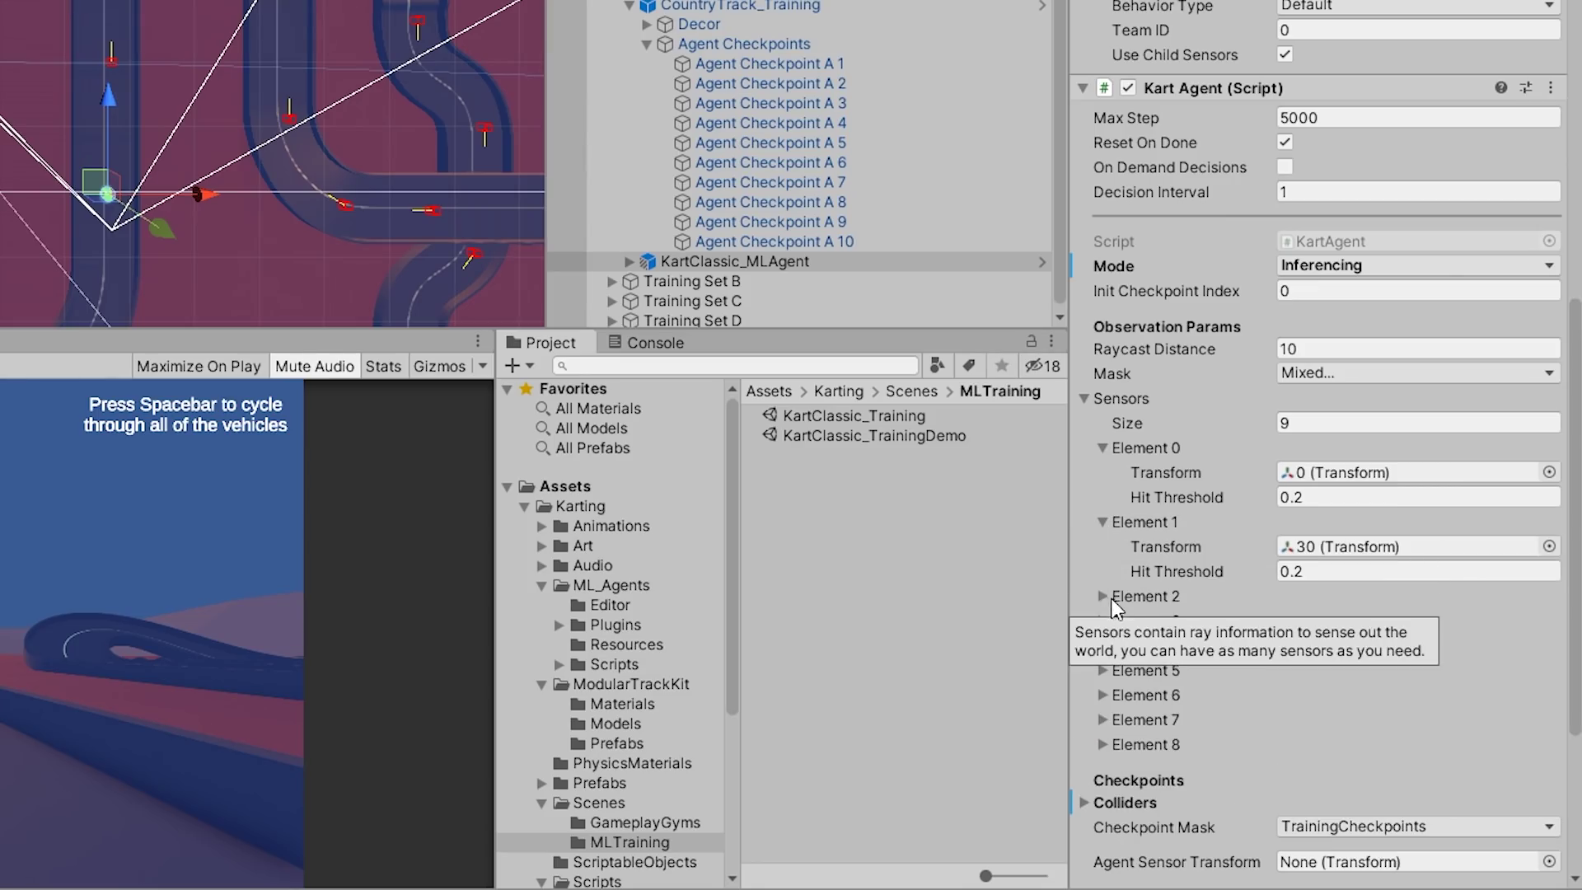
pyautogui.click(1102, 596)
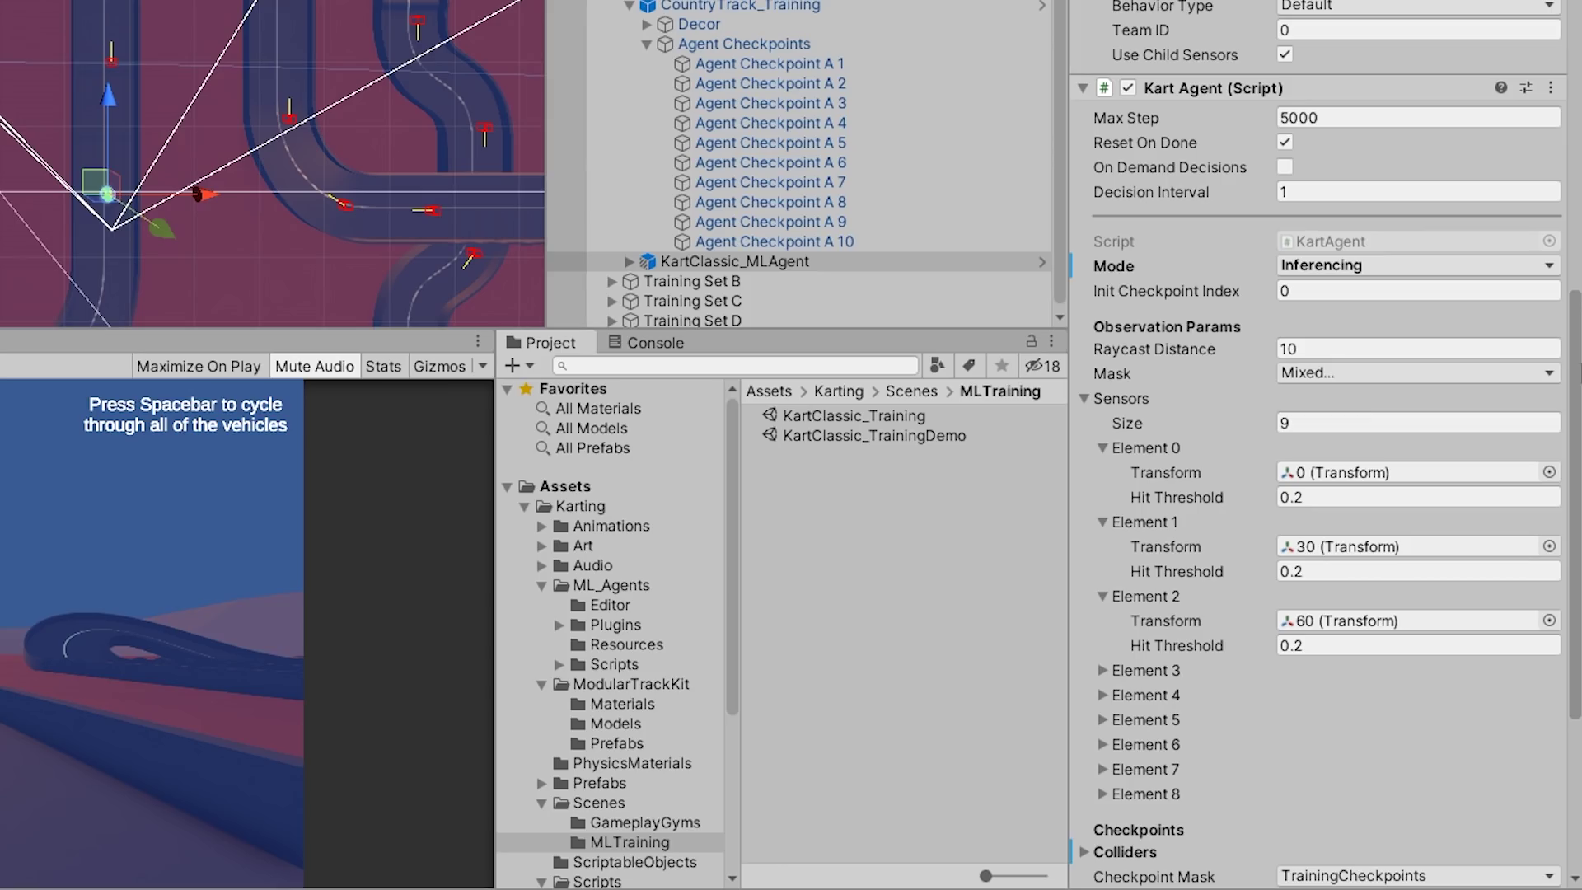
pyautogui.scroll(-8, 1390, 378)
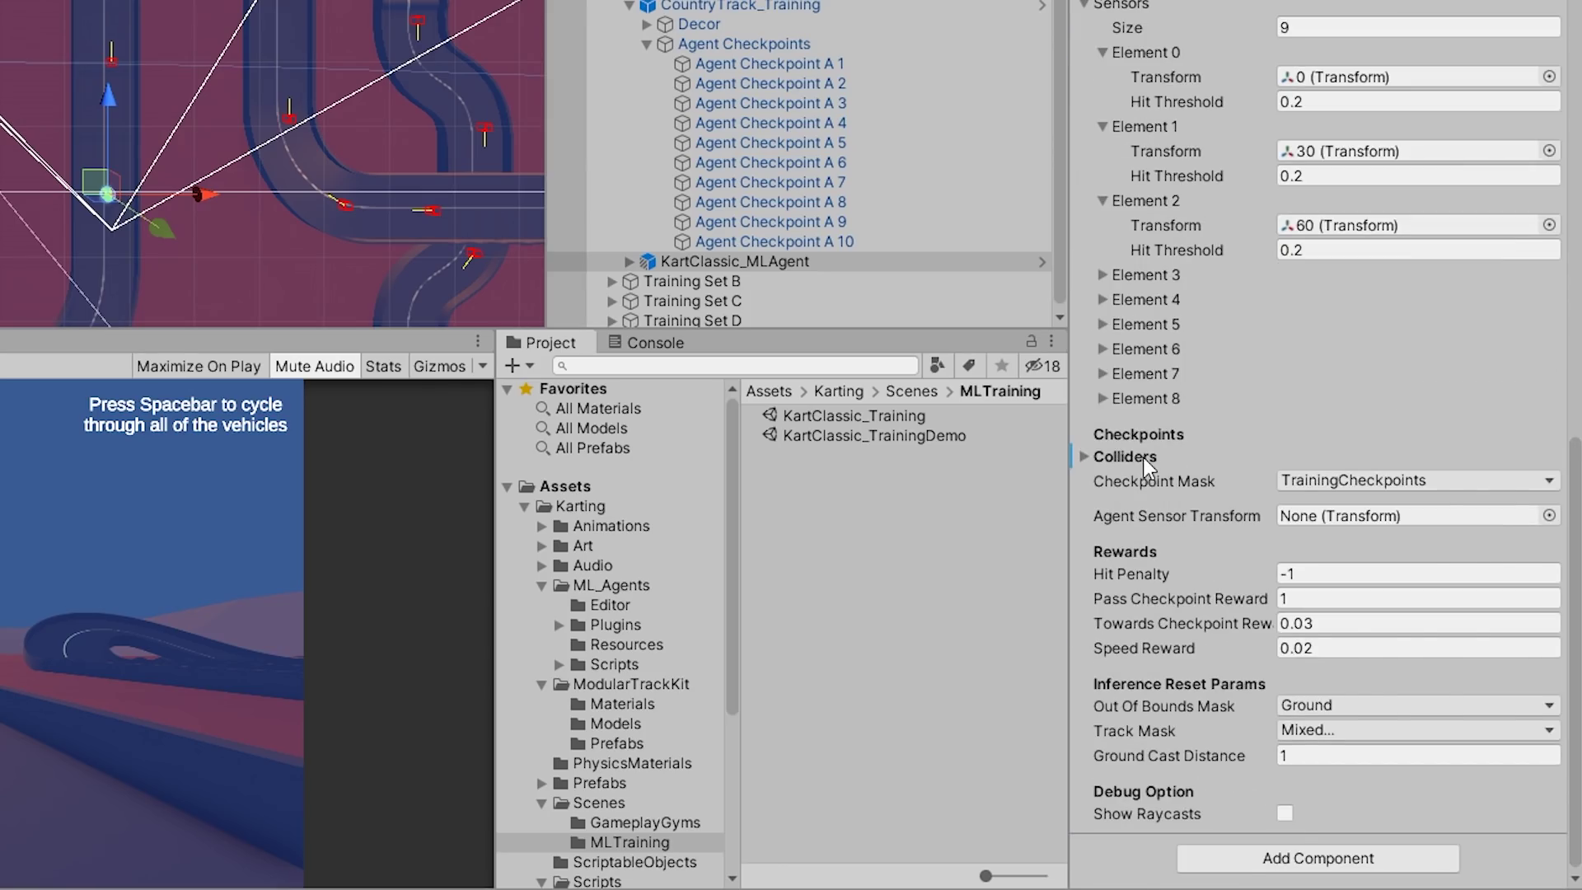
pyautogui.click(1144, 457)
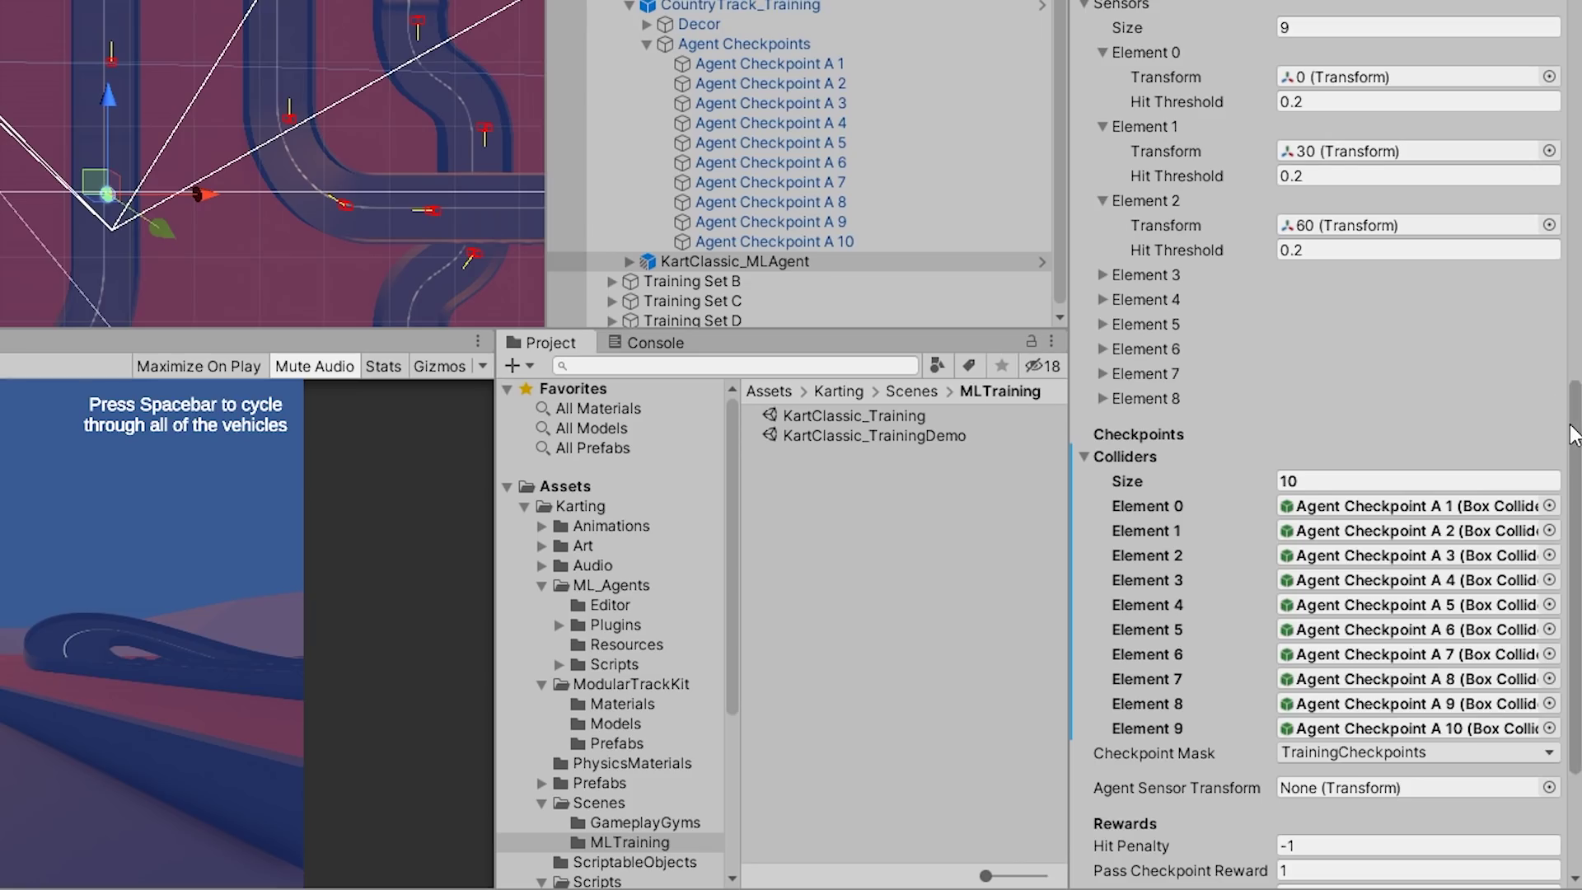
pyautogui.scroll(-3, 1464, 383)
pyautogui.click(1463, 368)
pyautogui.click(1467, 390)
pyautogui.click(1471, 417)
pyautogui.click(1471, 441)
pyautogui.click(1469, 465)
pyautogui.click(1469, 490)
pyautogui.click(1469, 515)
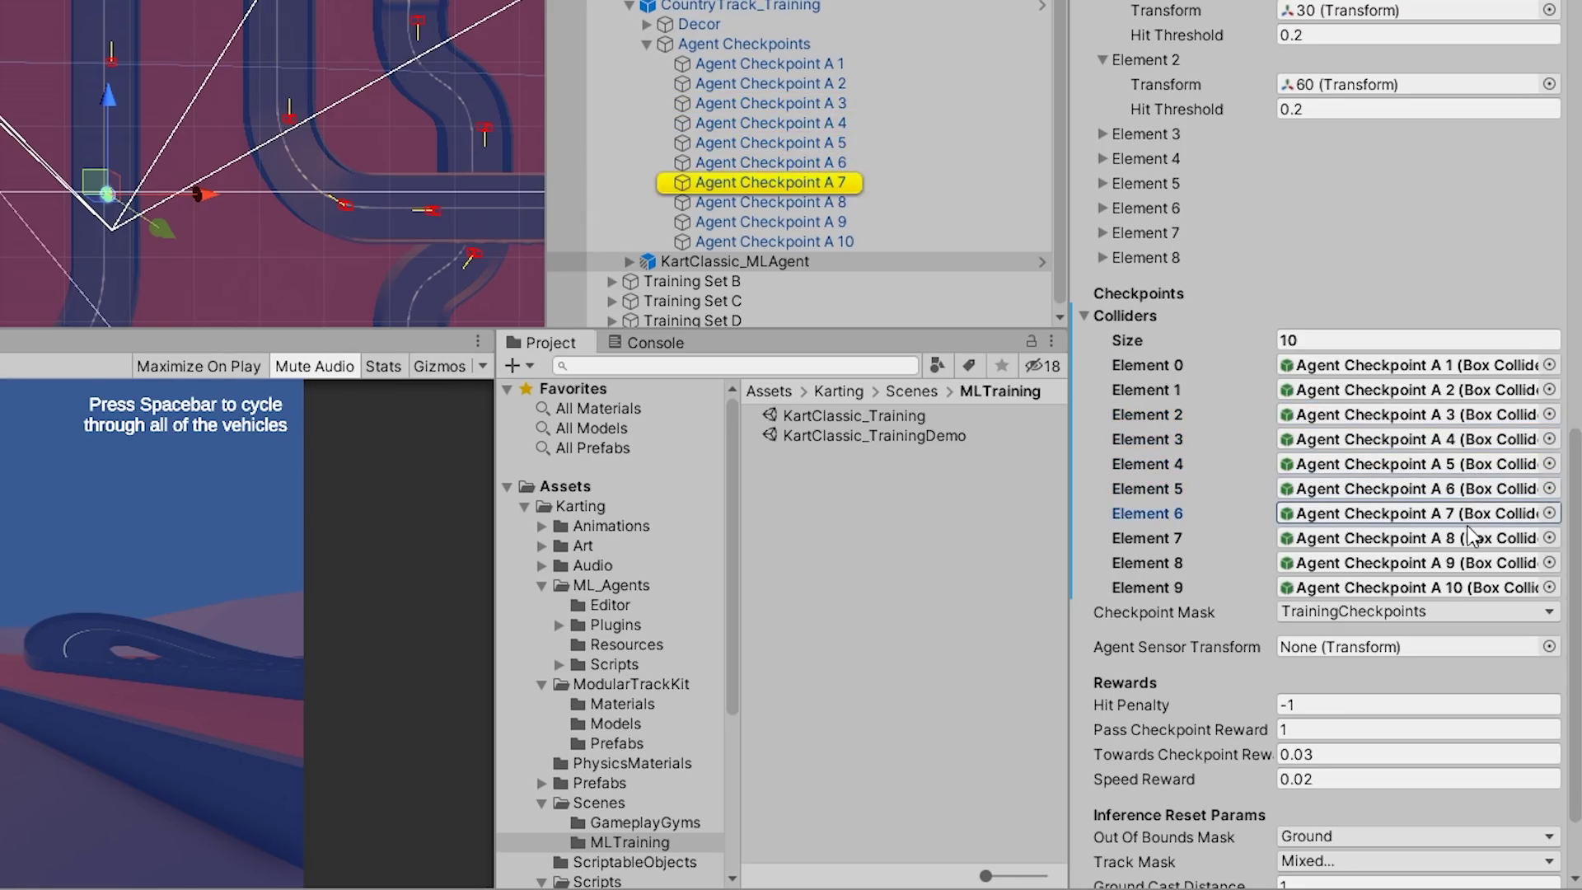
pyautogui.click(1469, 540)
pyautogui.click(1467, 565)
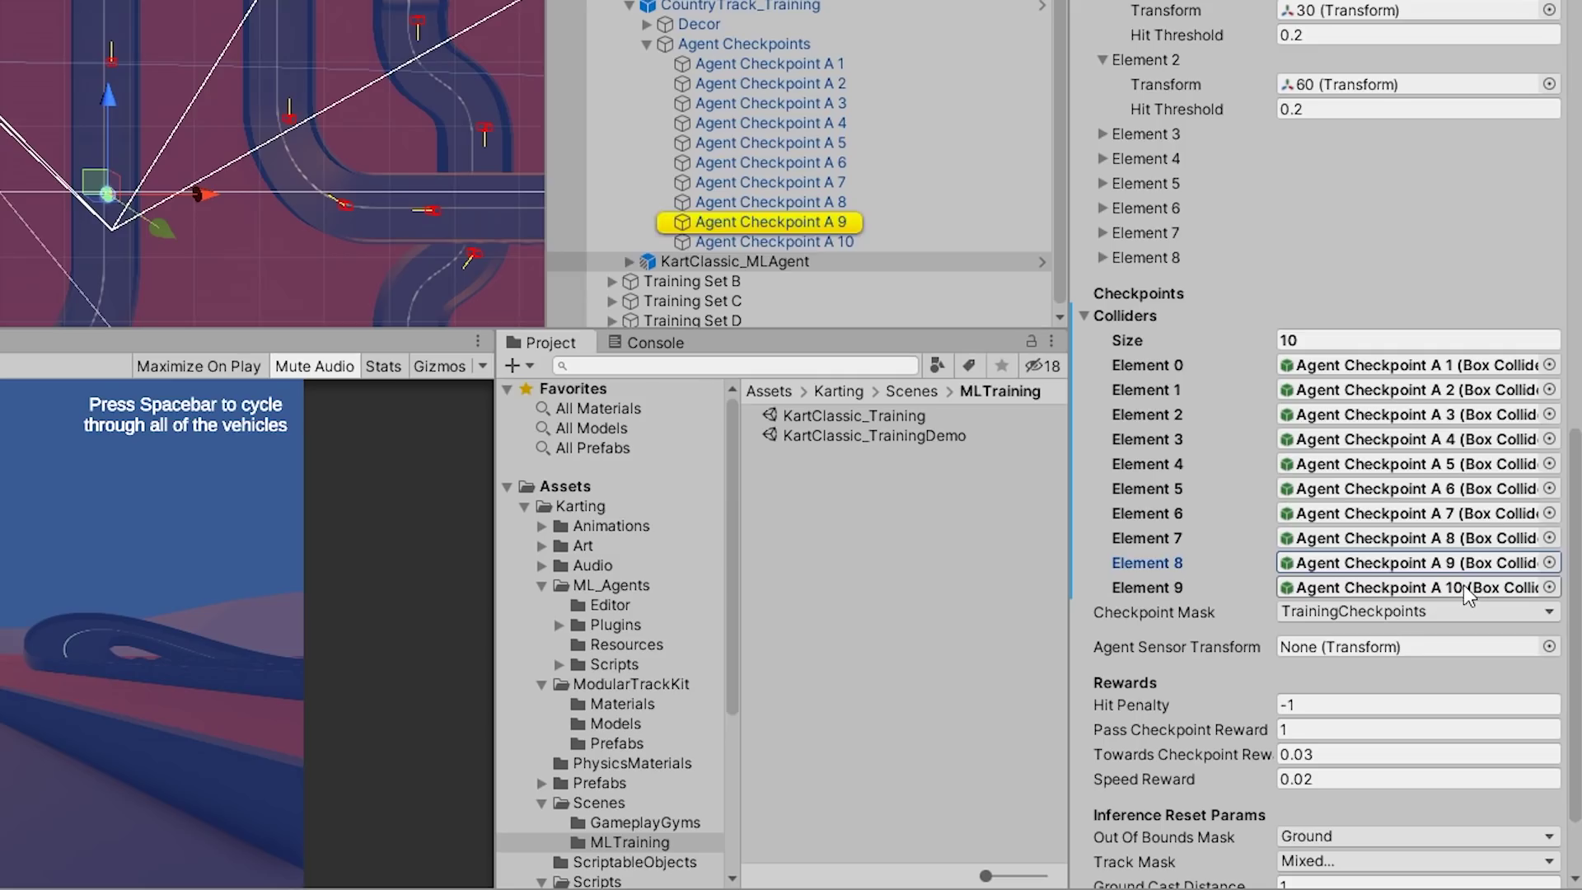
pyautogui.click(1463, 585)
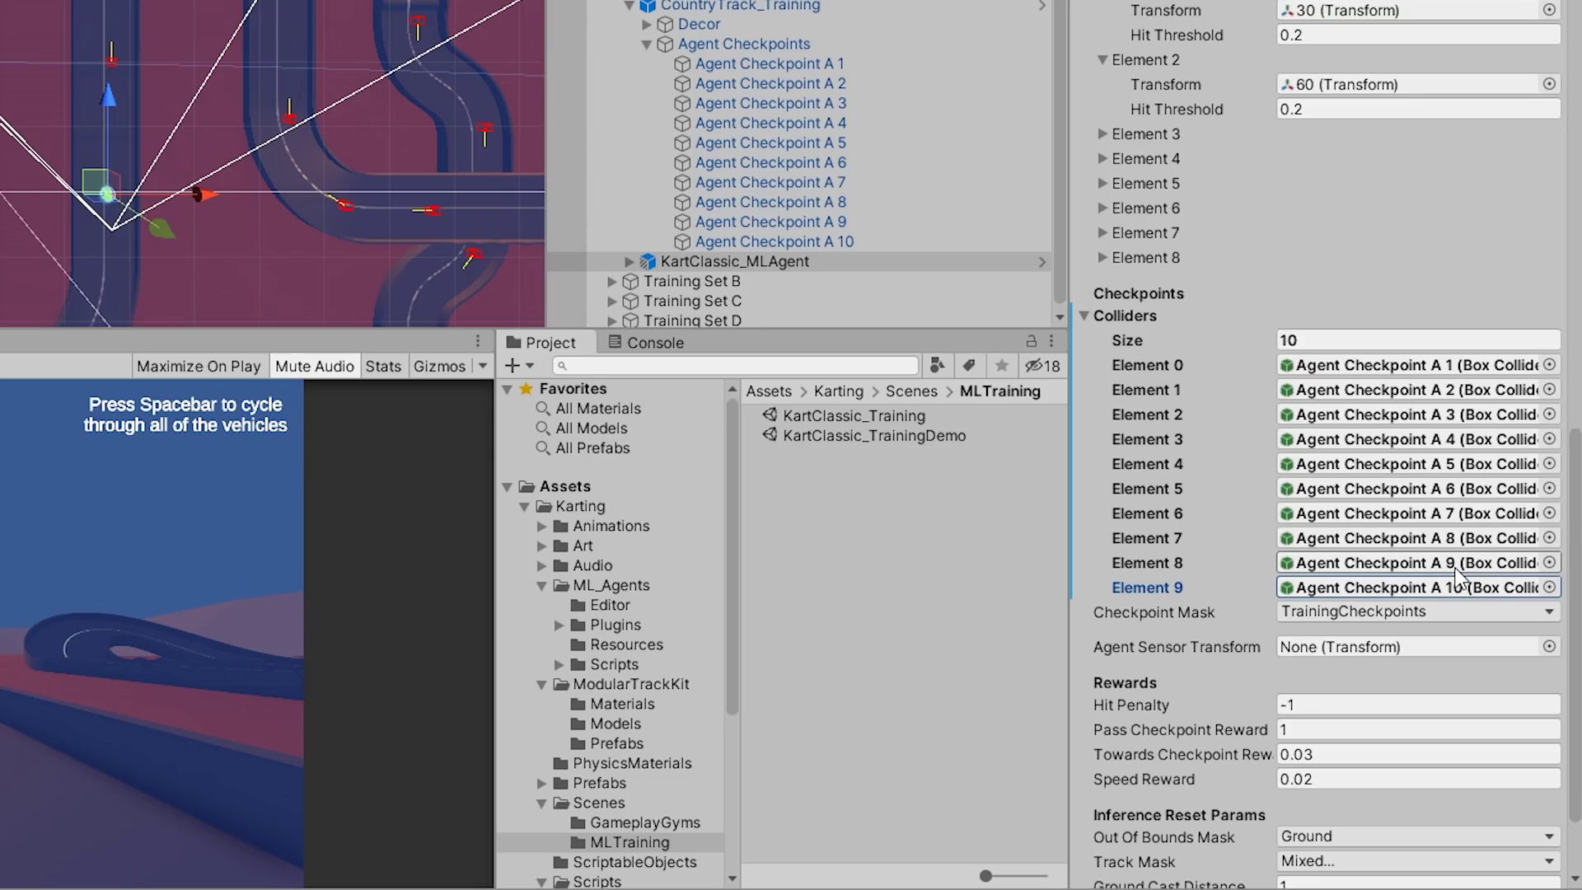
pyautogui.scroll(-3, 1571, 474)
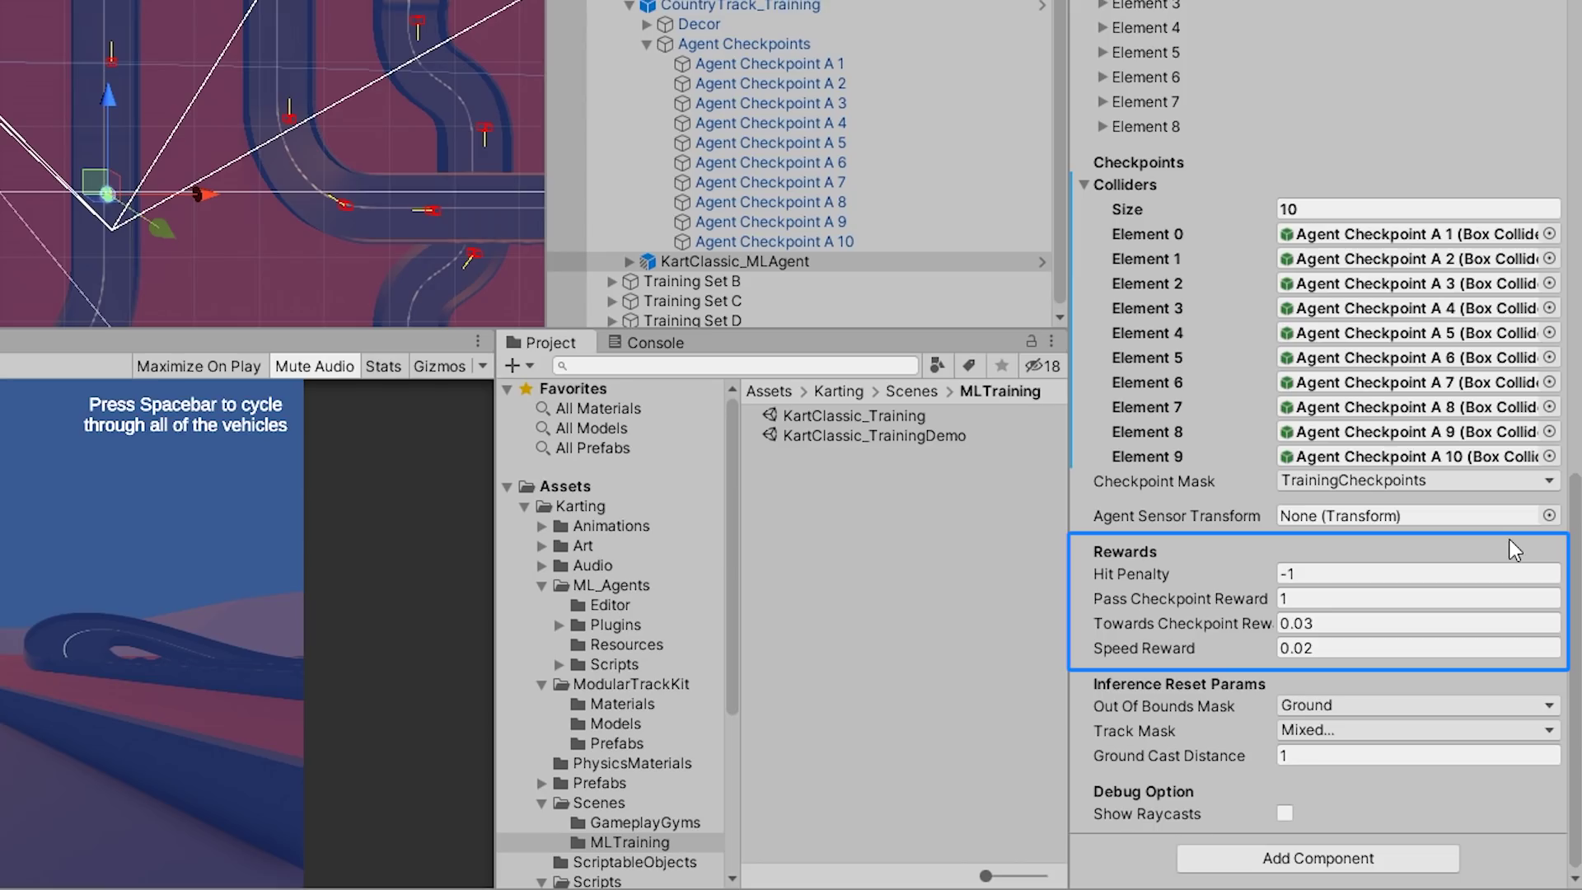
pyautogui.click(1463, 624)
pyautogui.click(1468, 647)
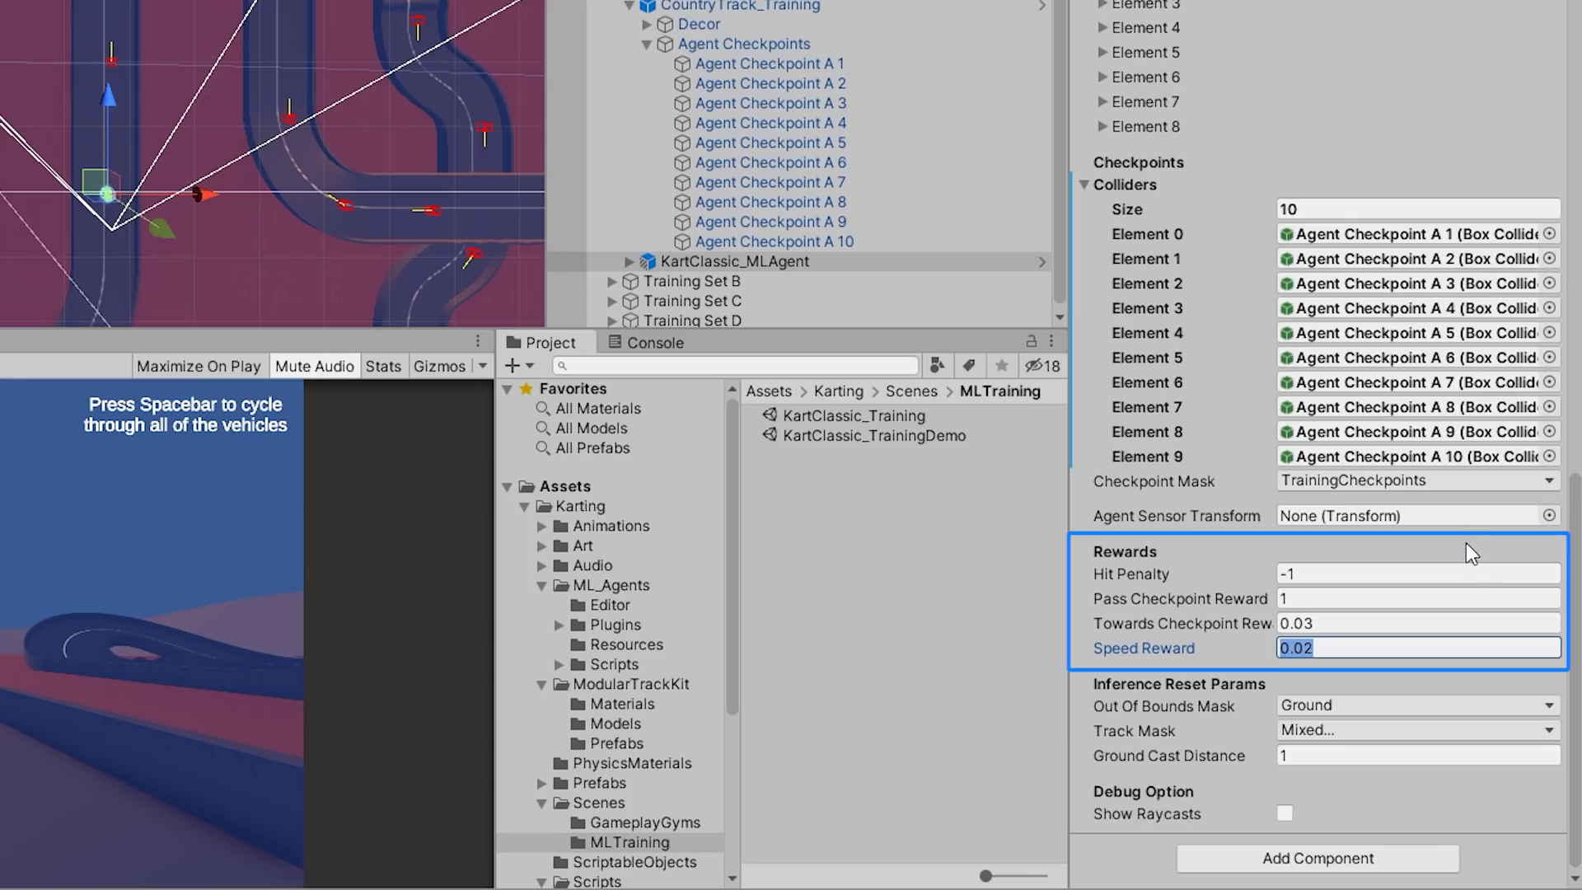
pyautogui.click(1475, 575)
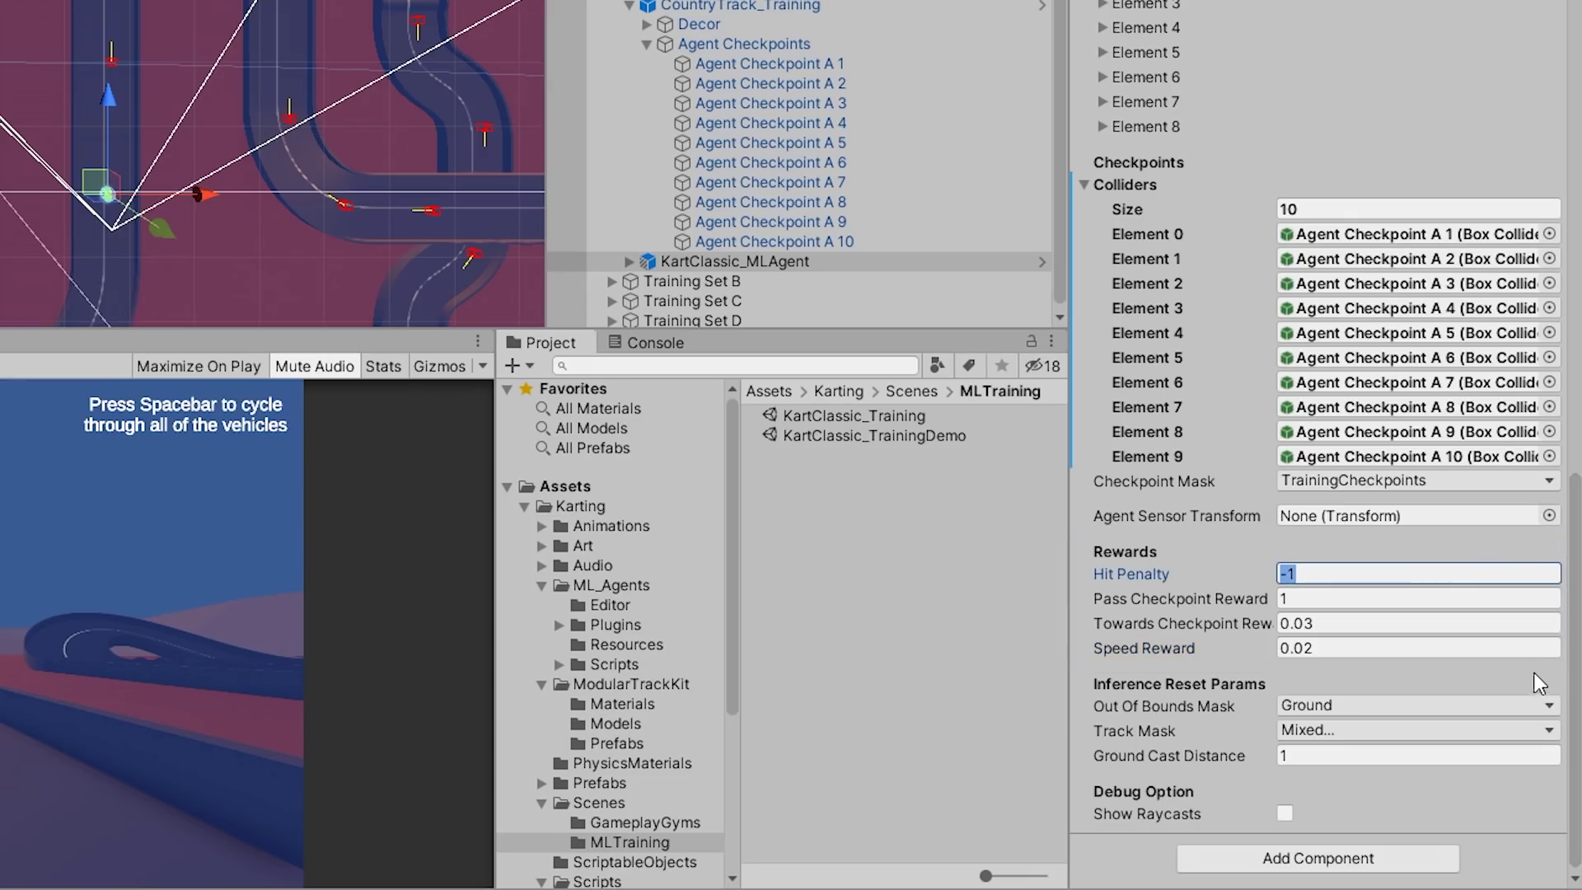
pyautogui.press('Right')
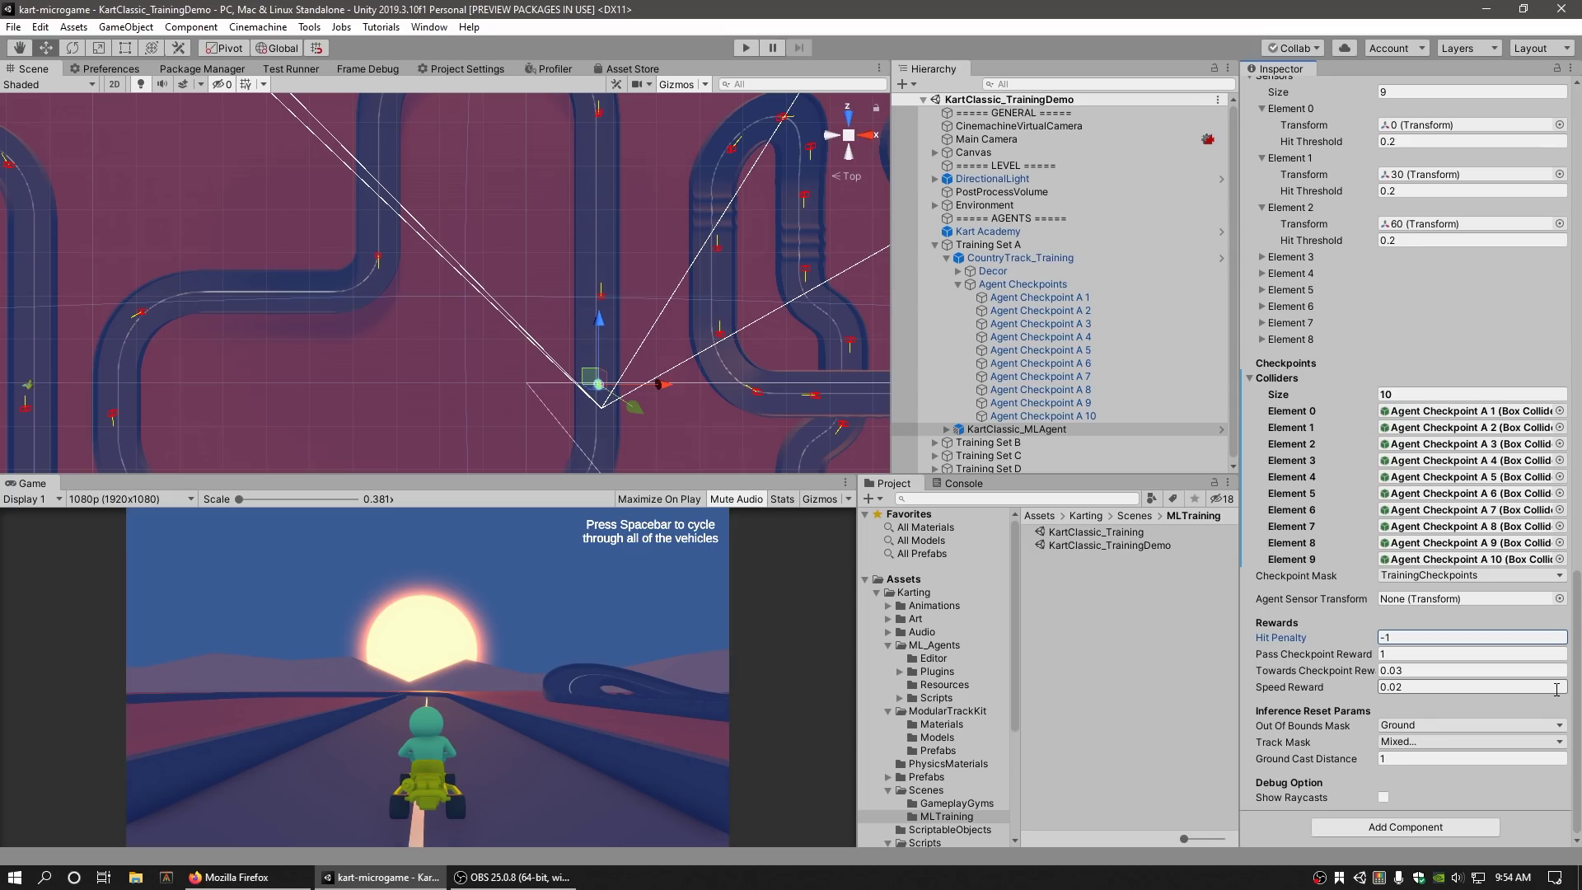
# Step: Play the training demo with Ctrl+P and cycle the game camera through two more karts
pyautogui.hotkey('ctrl', 'p')
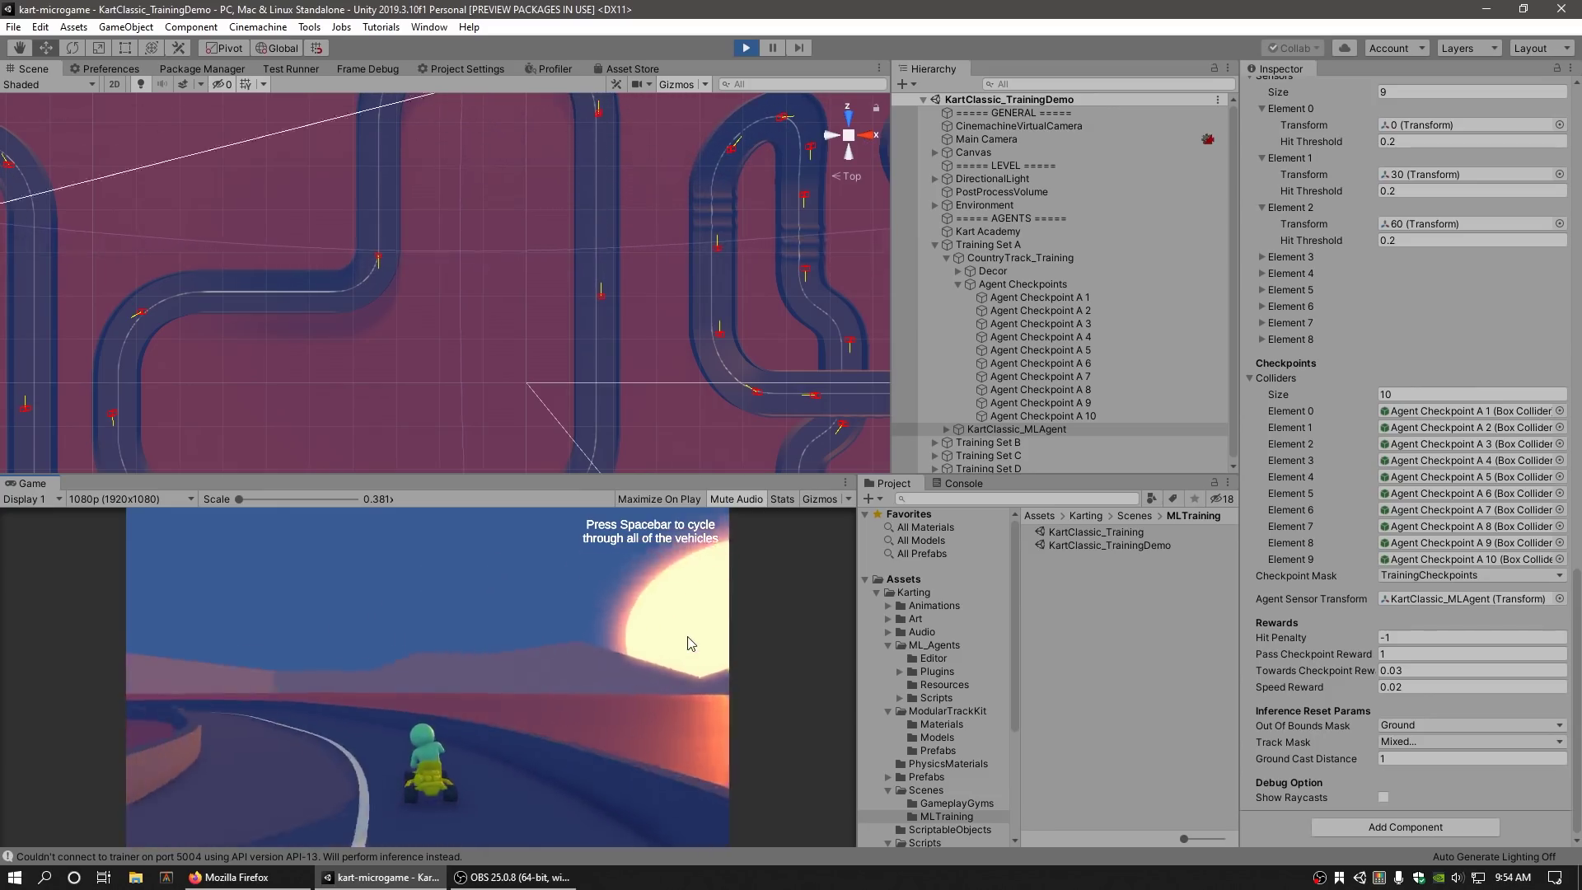
pyautogui.press('space')
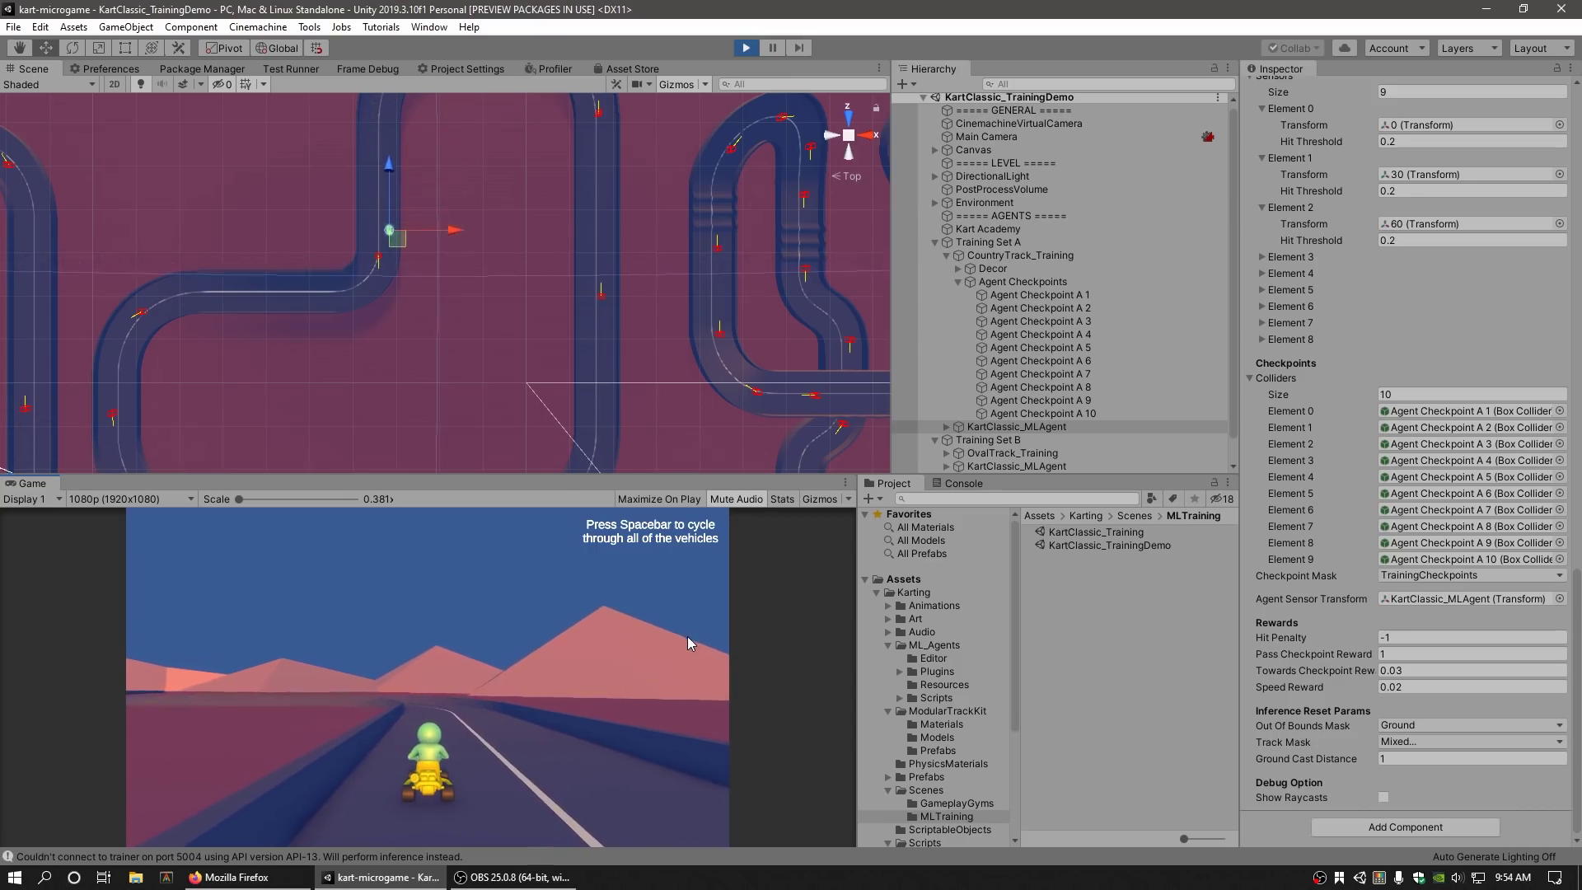
pyautogui.press('space')
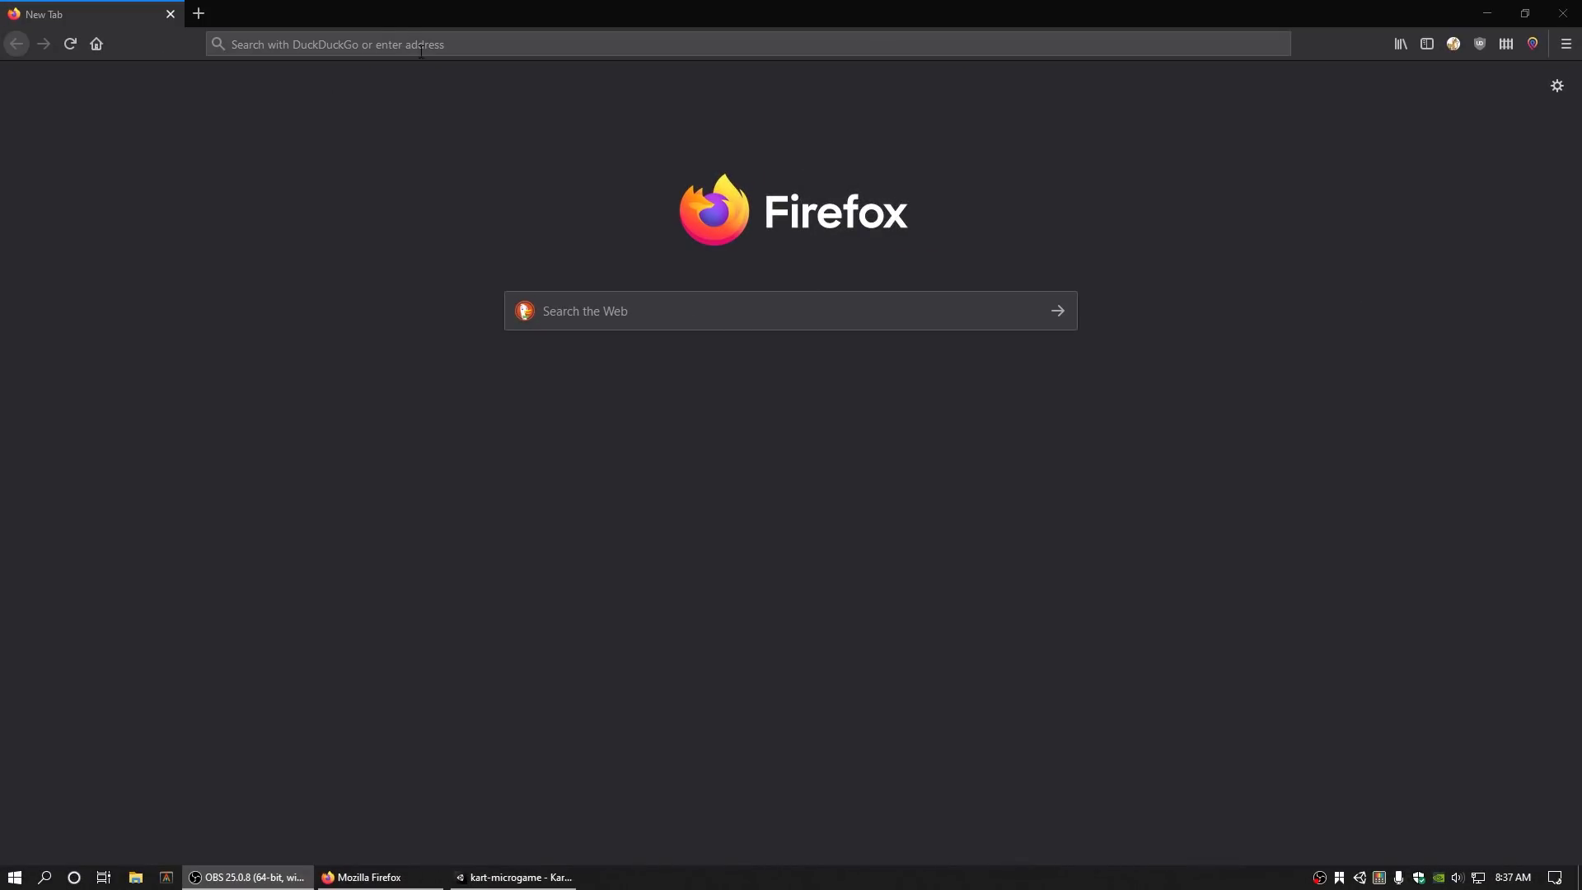
# Step: Search for python and open python.org's Python 3.7.7 release page from Downloads
pyautogui.click(421, 52)
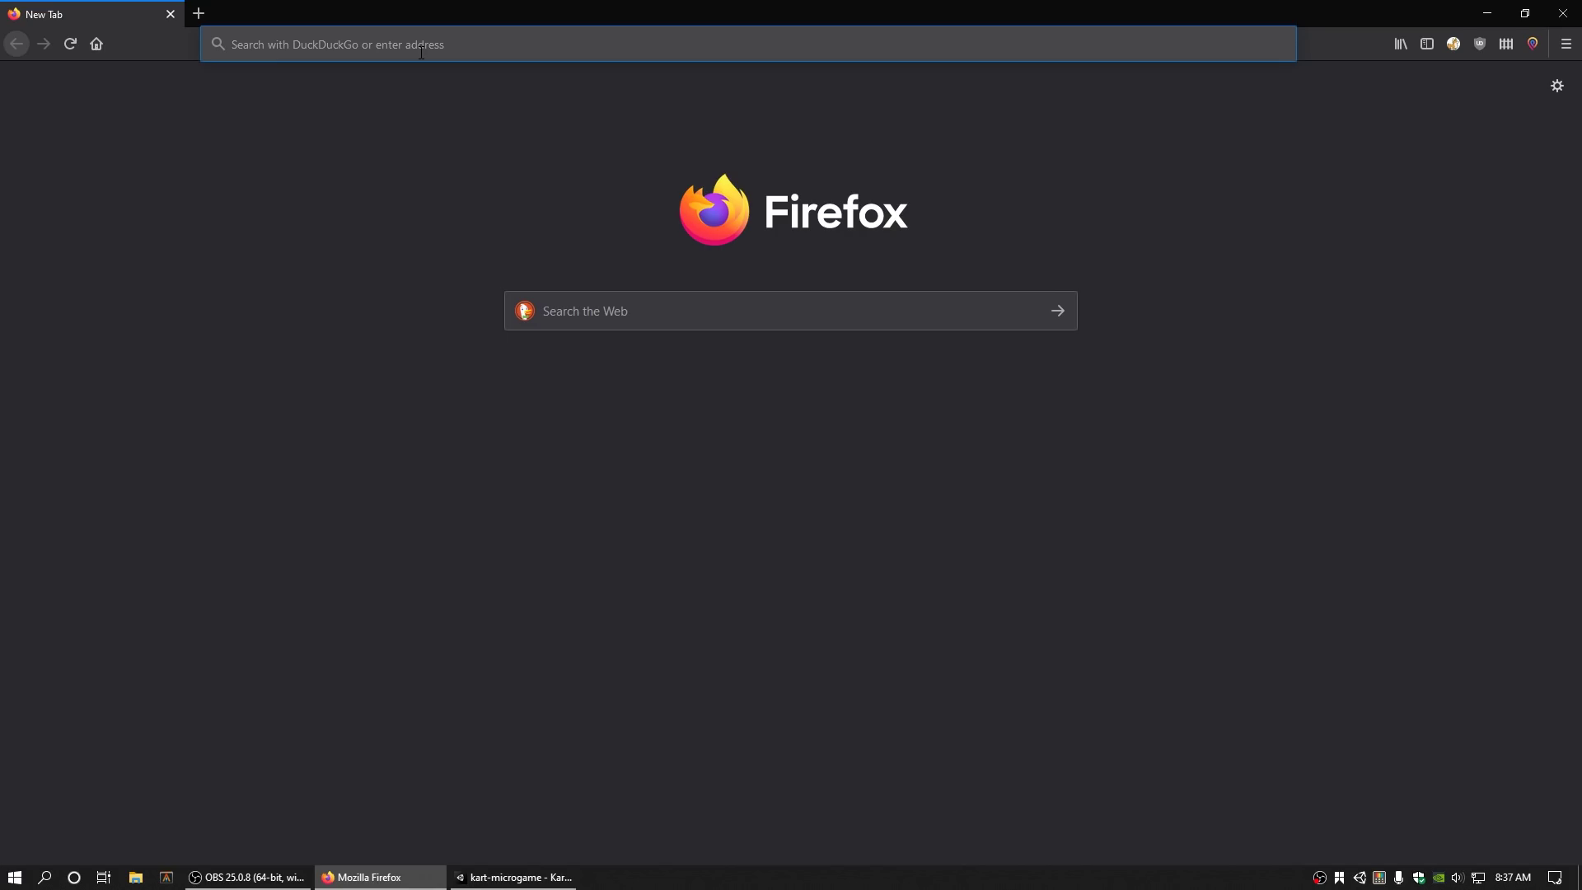
pyautogui.write('python')
pyautogui.press('Return')
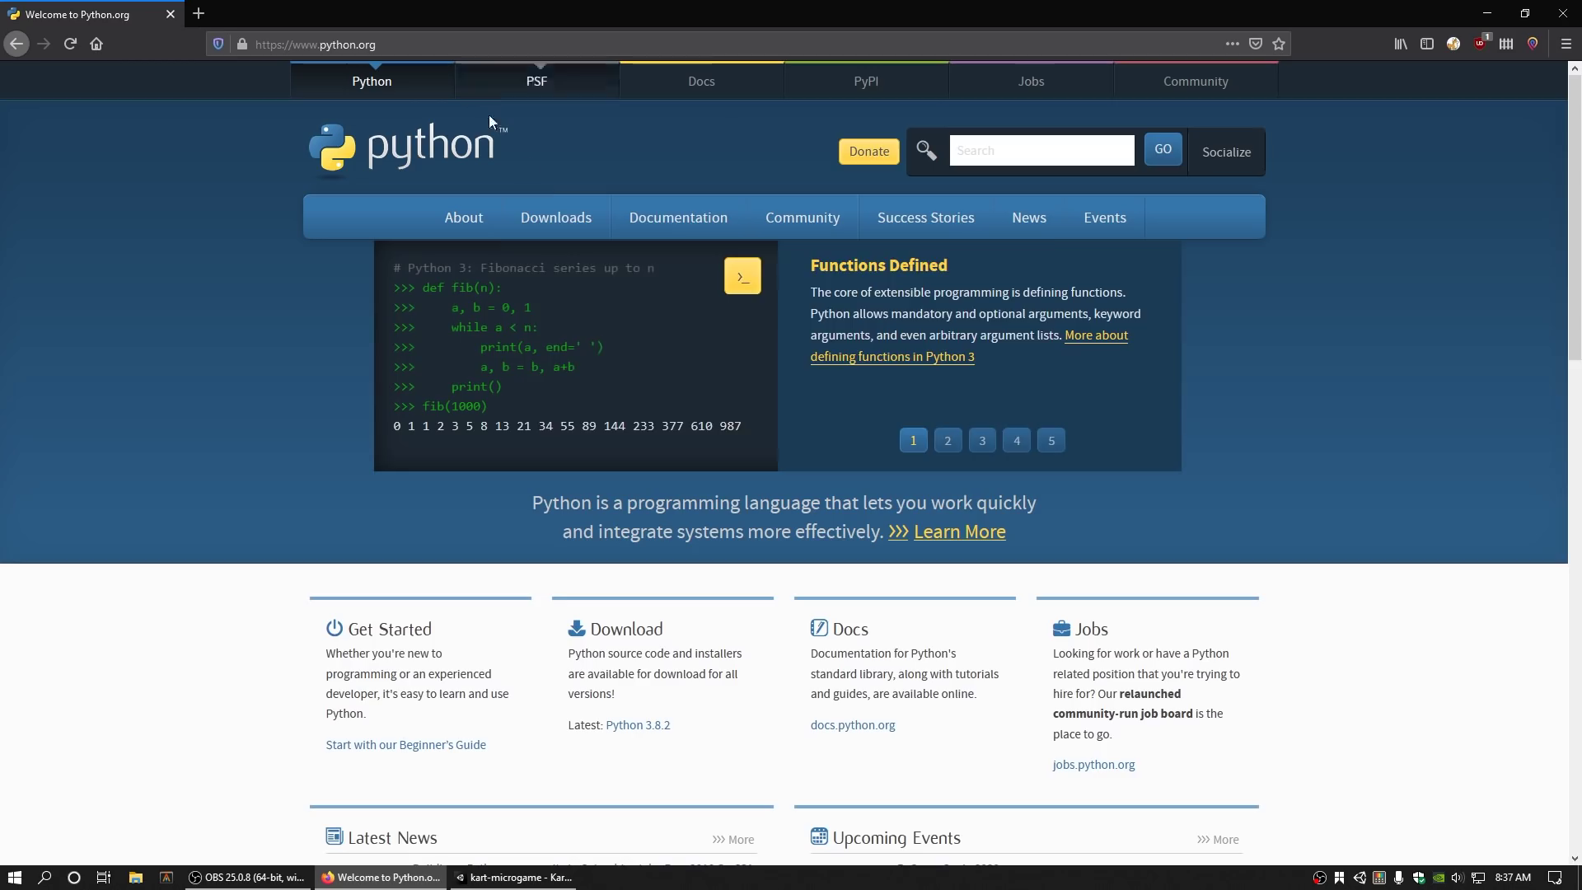
pyautogui.click(556, 217)
pyautogui.scroll(-5, 590, 446)
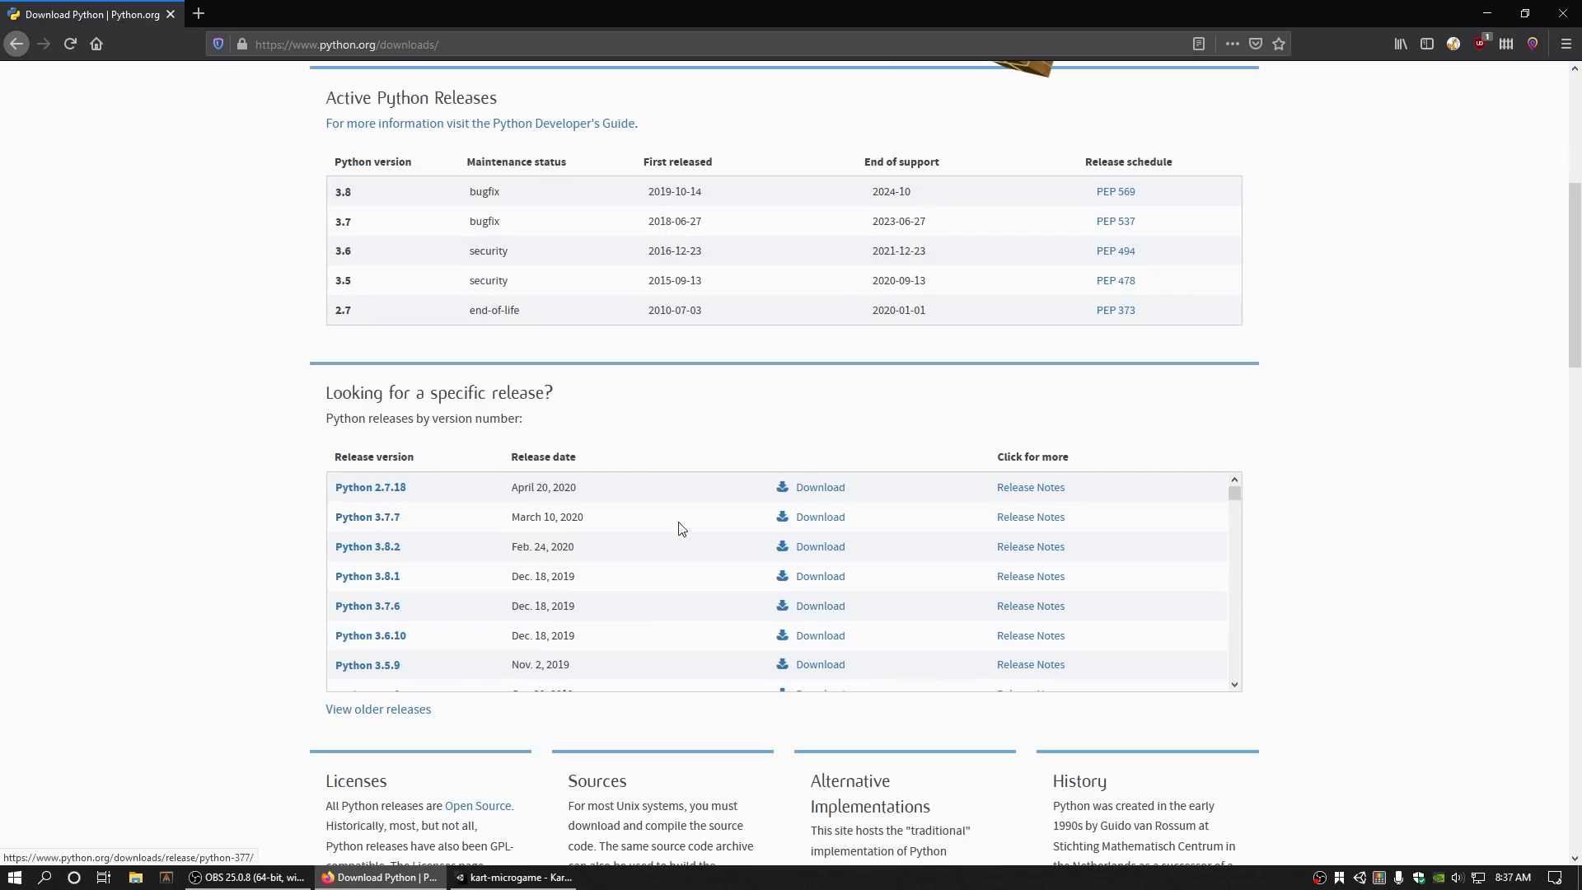
pyautogui.click(784, 523)
# Step: Save the Windows x86-64 executable installer and launch it from the downloads list
pyautogui.scroll(-8, 791, 525)
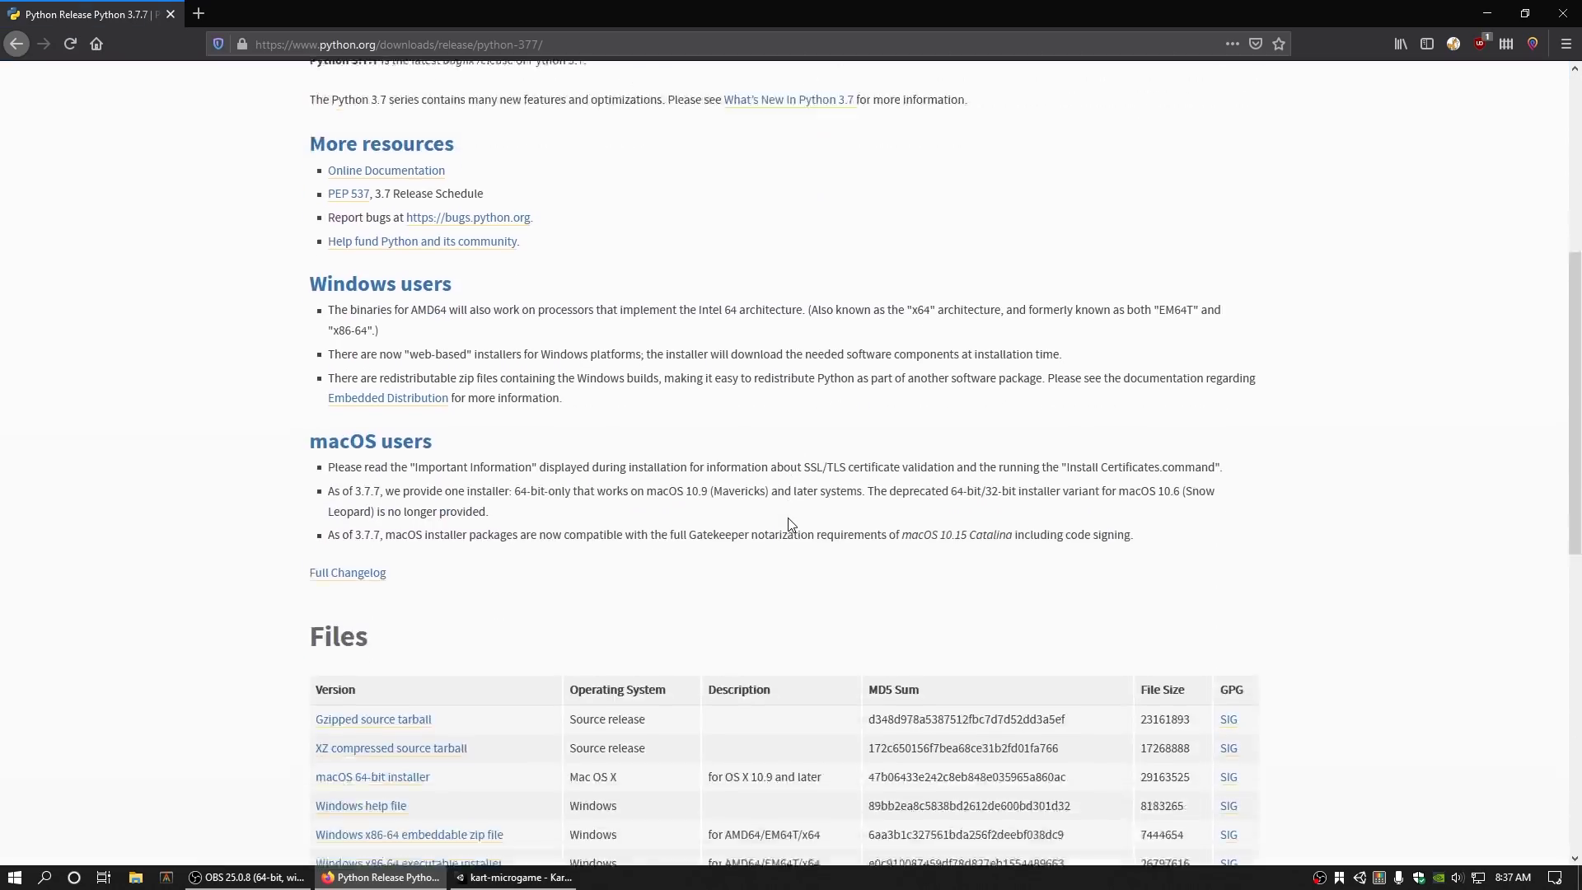
pyautogui.click(490, 601)
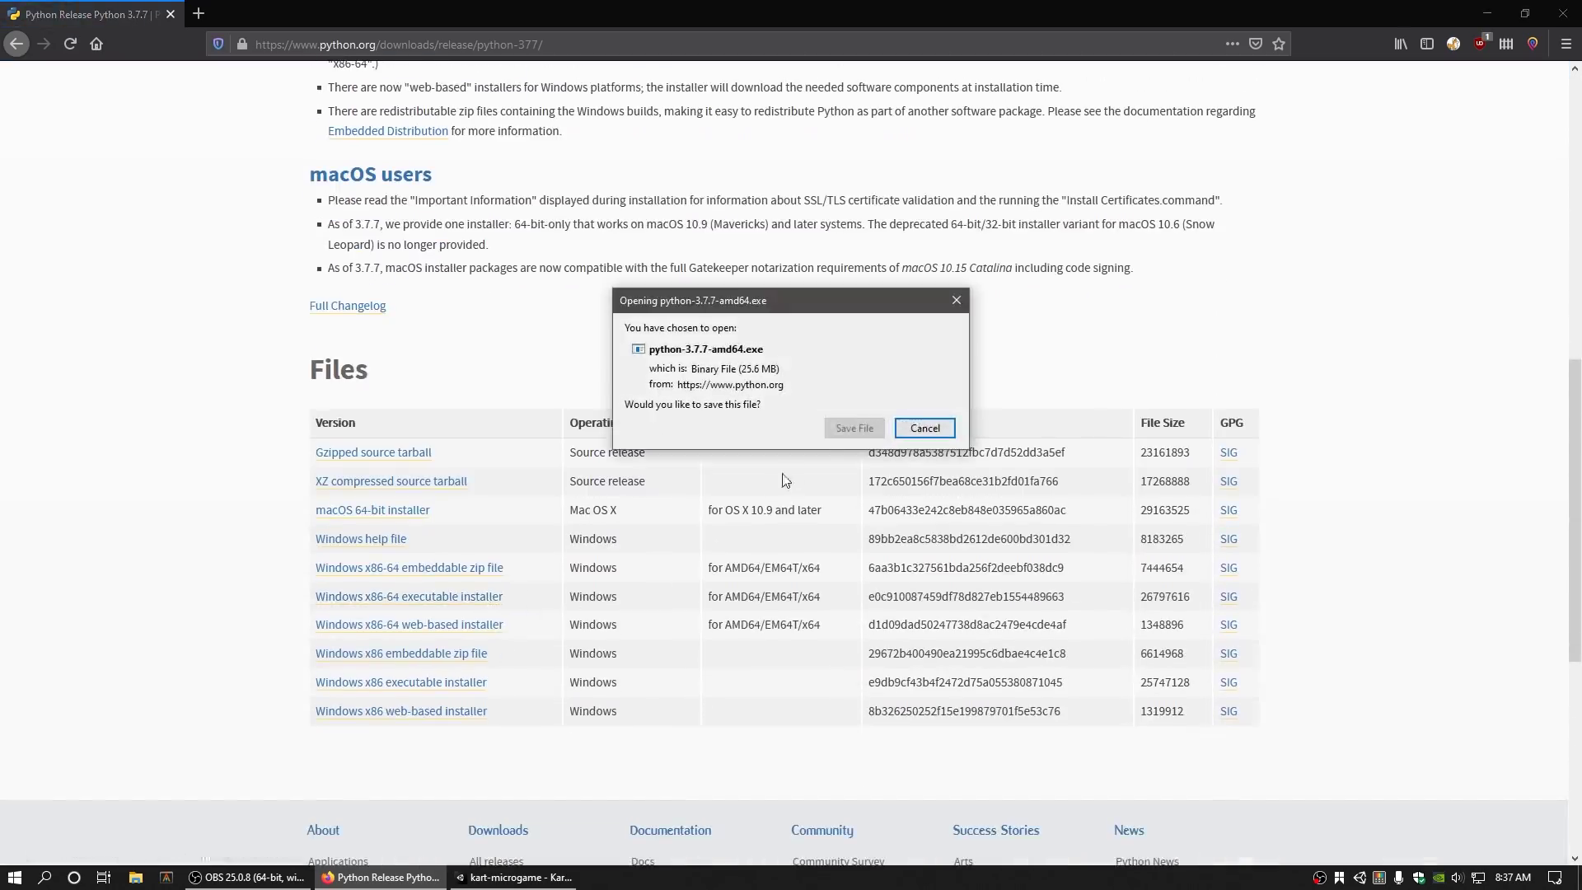
pyautogui.click(850, 430)
pyautogui.click(1367, 46)
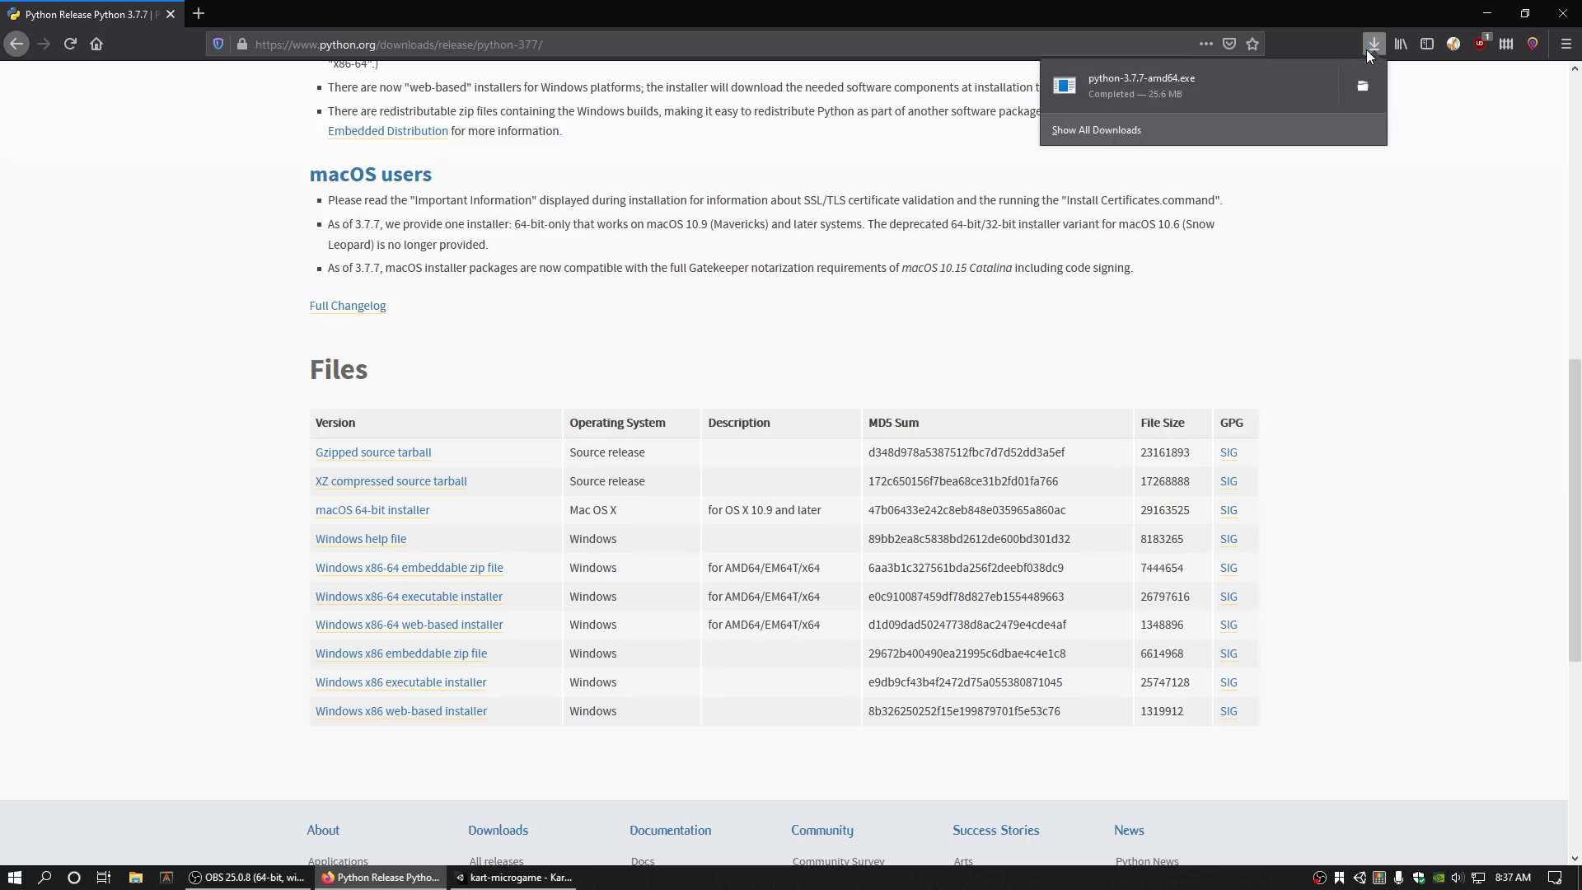
pyautogui.click(1253, 84)
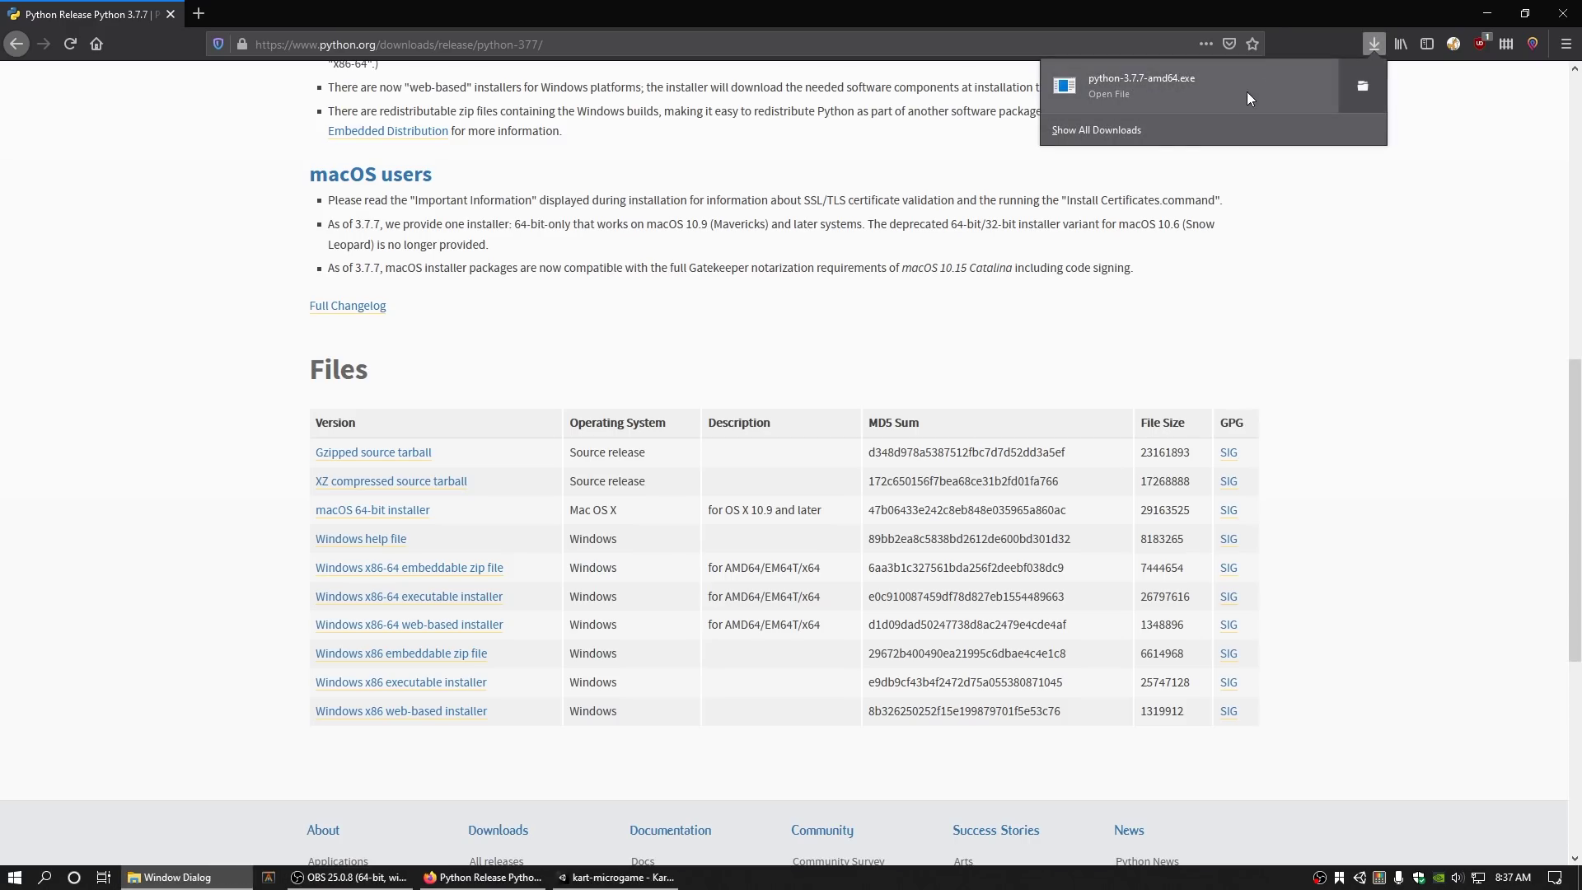
# Step: Start the Python 3.7.7 setup and install it with default settings
pyautogui.click(1239, 97)
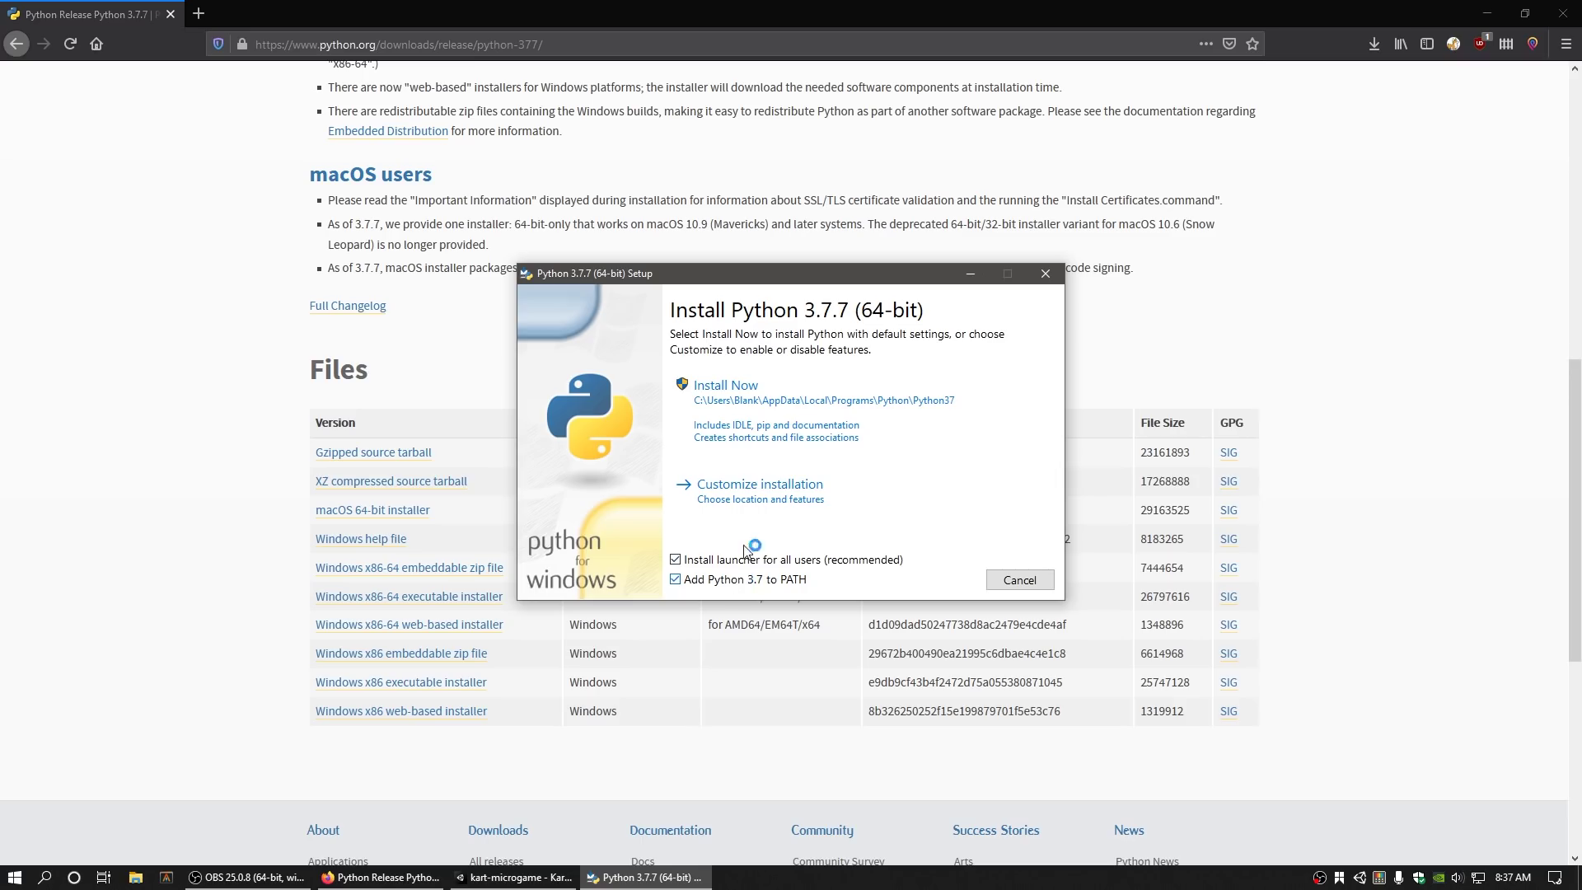
pyautogui.click(777, 420)
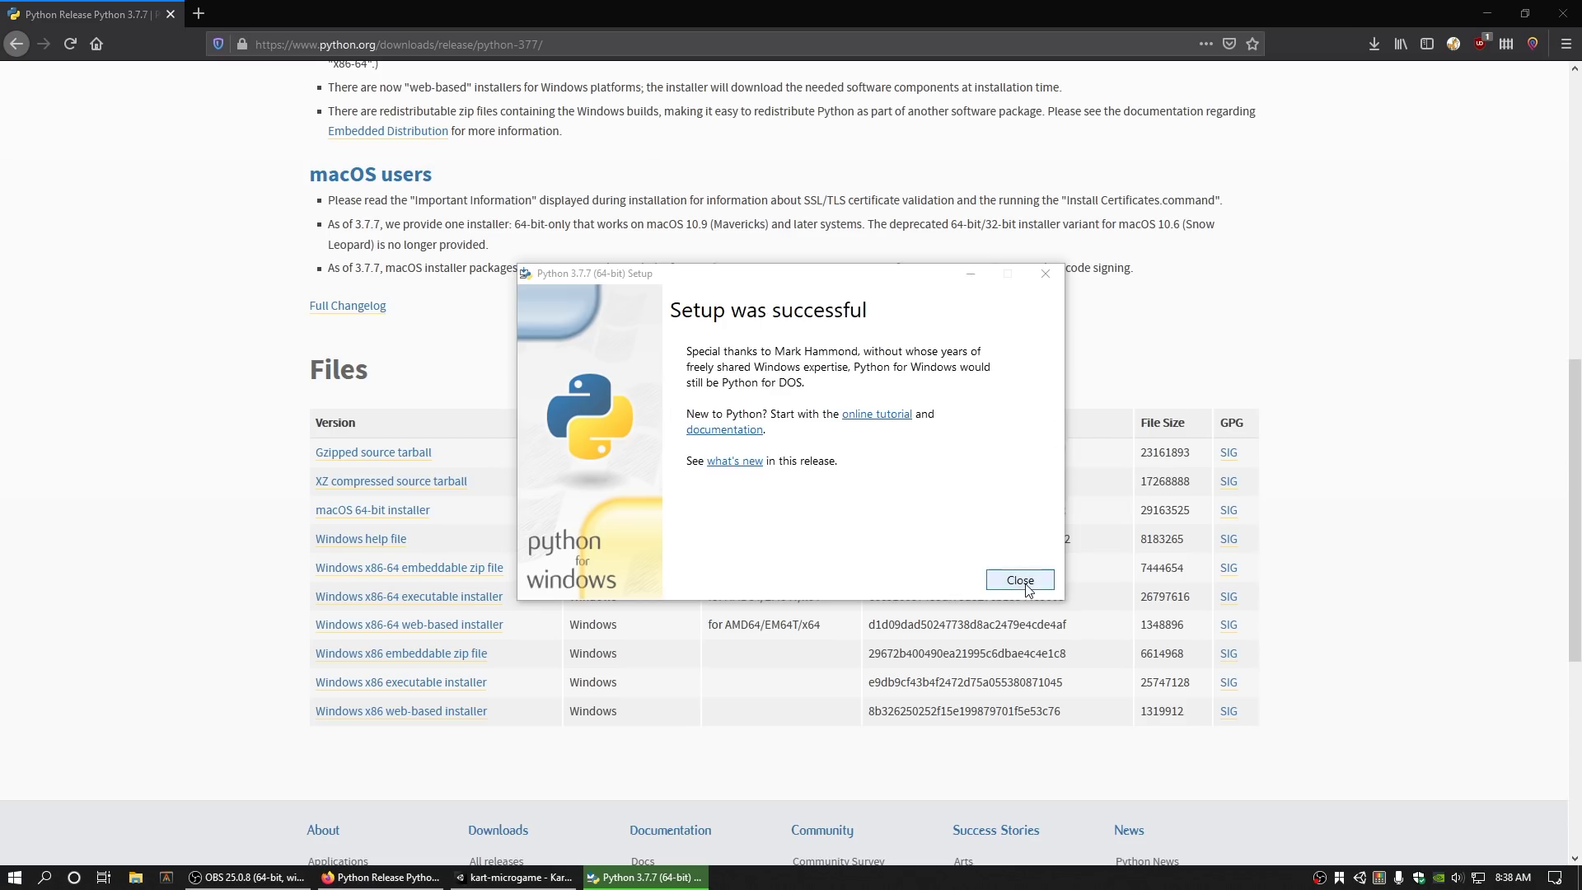
# Step: Close the finished Python installer and open a Command Prompt on drive D:
pyautogui.click(1022, 581)
pyautogui.press('super+r')
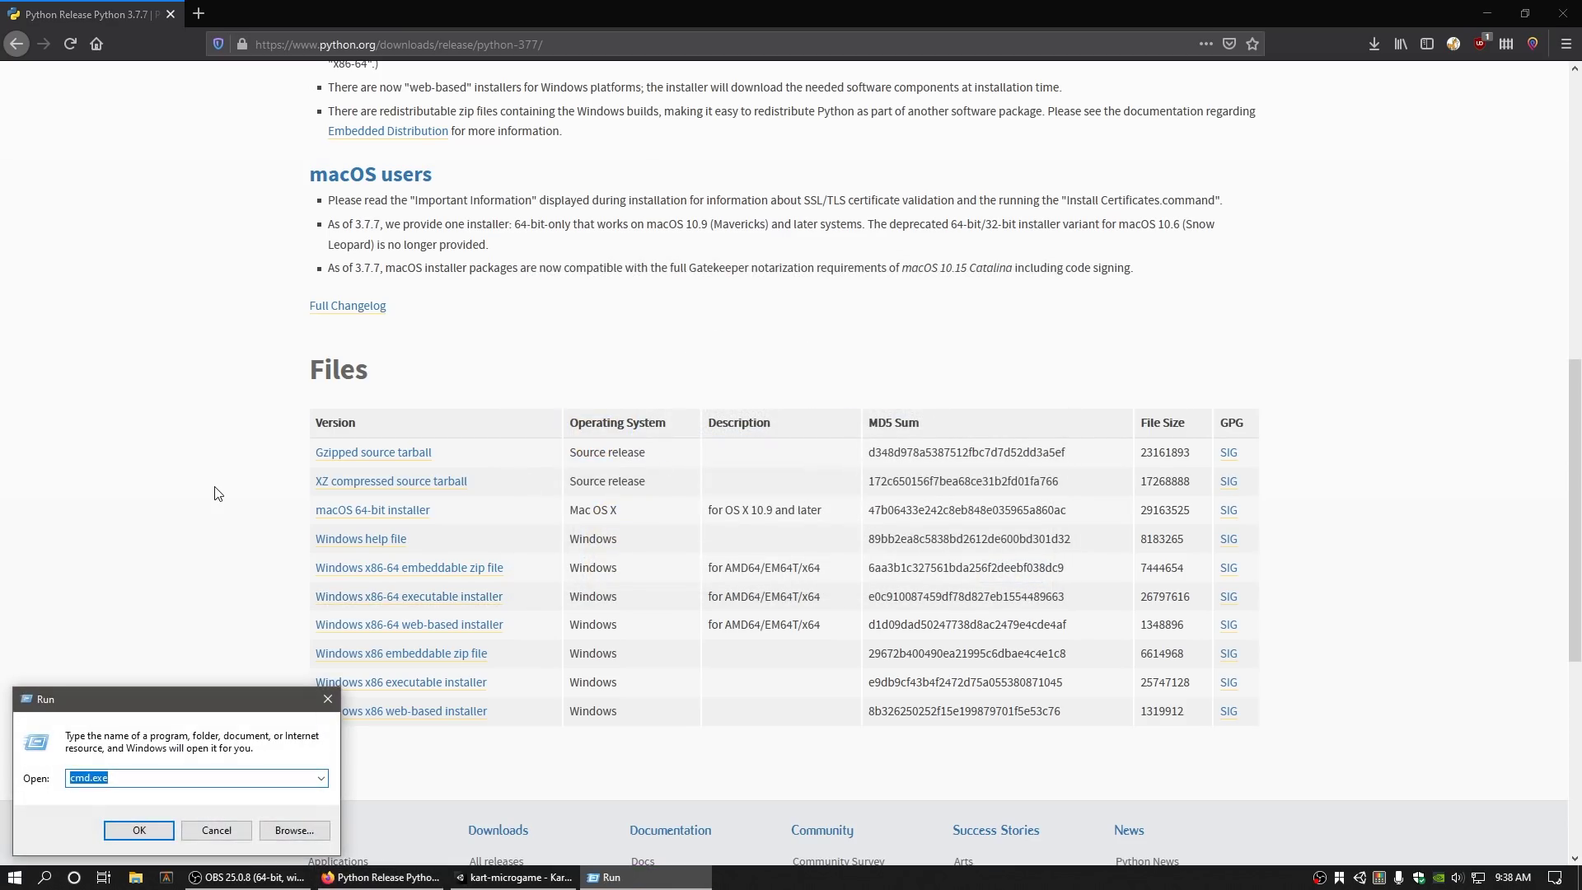
pyautogui.write('cmd.exe')
pyautogui.press('Return')
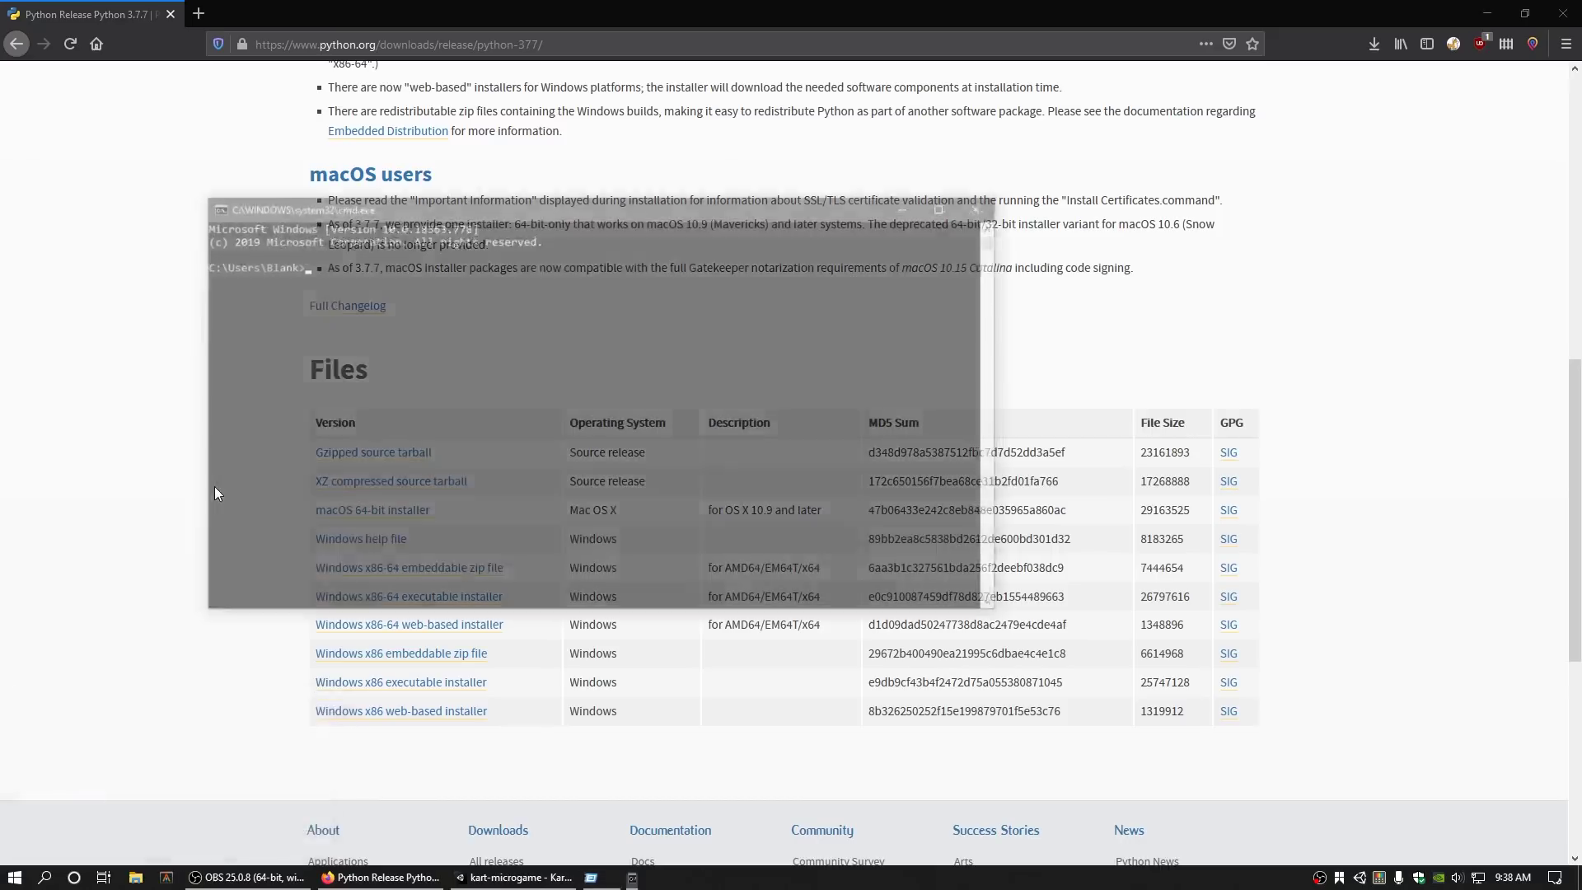
pyautogui.write('d:')
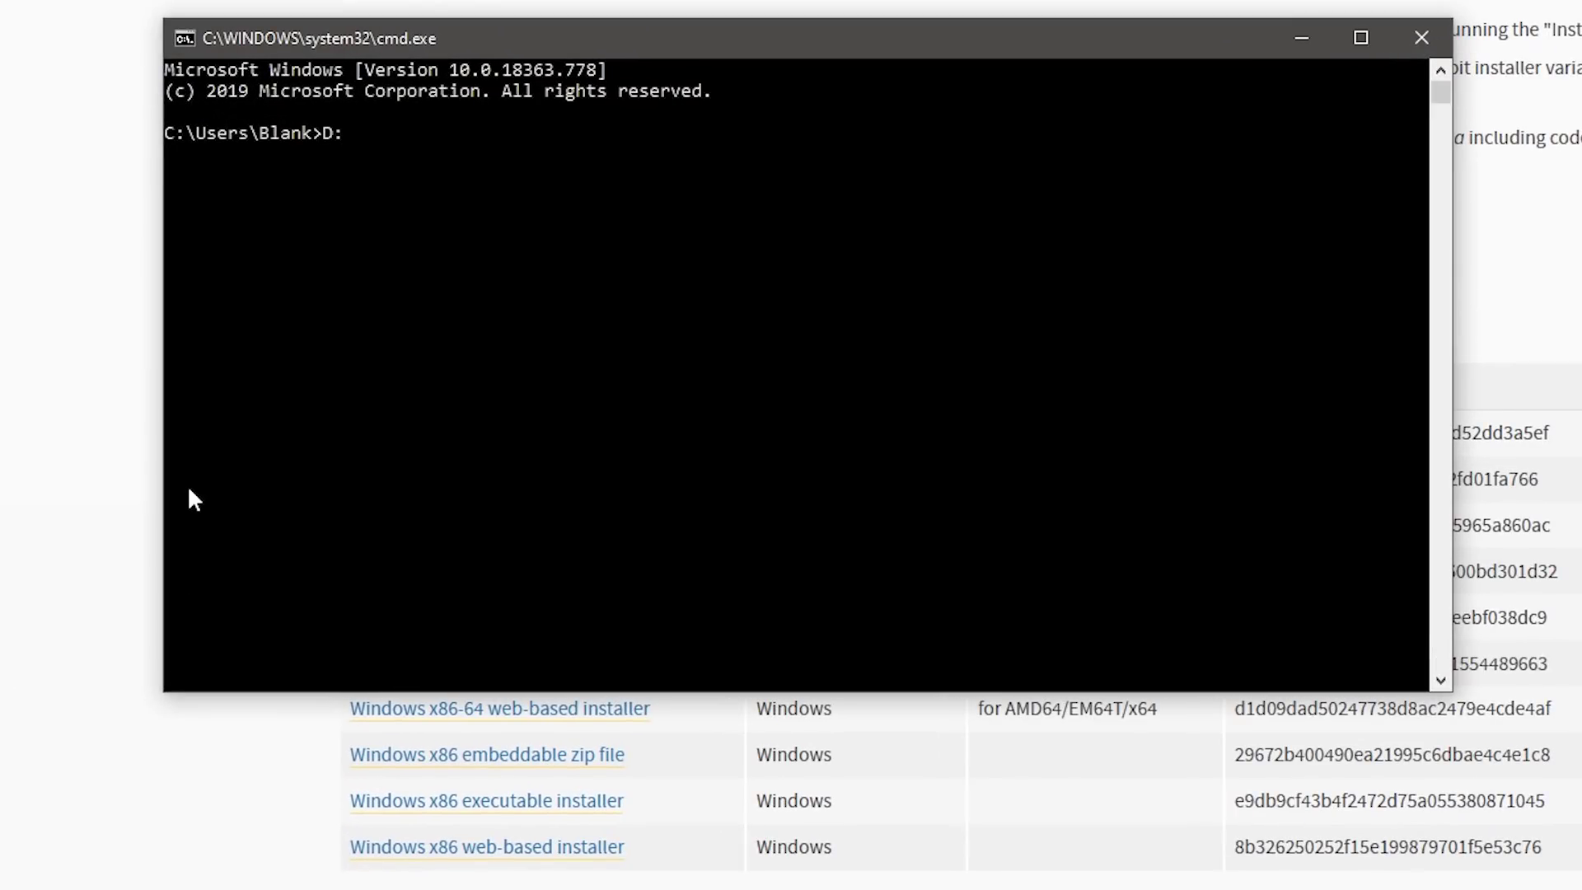
pyautogui.press('Return')
# Step: Change into Documents\Projects\Unity\kart-microgame and run python -m venv venv
pyautogui.write('cd Documents\\P')
pyautogui.press('Tab')
pyautogui.write('\\Unity\\kart')
pyautogui.press('Tab')
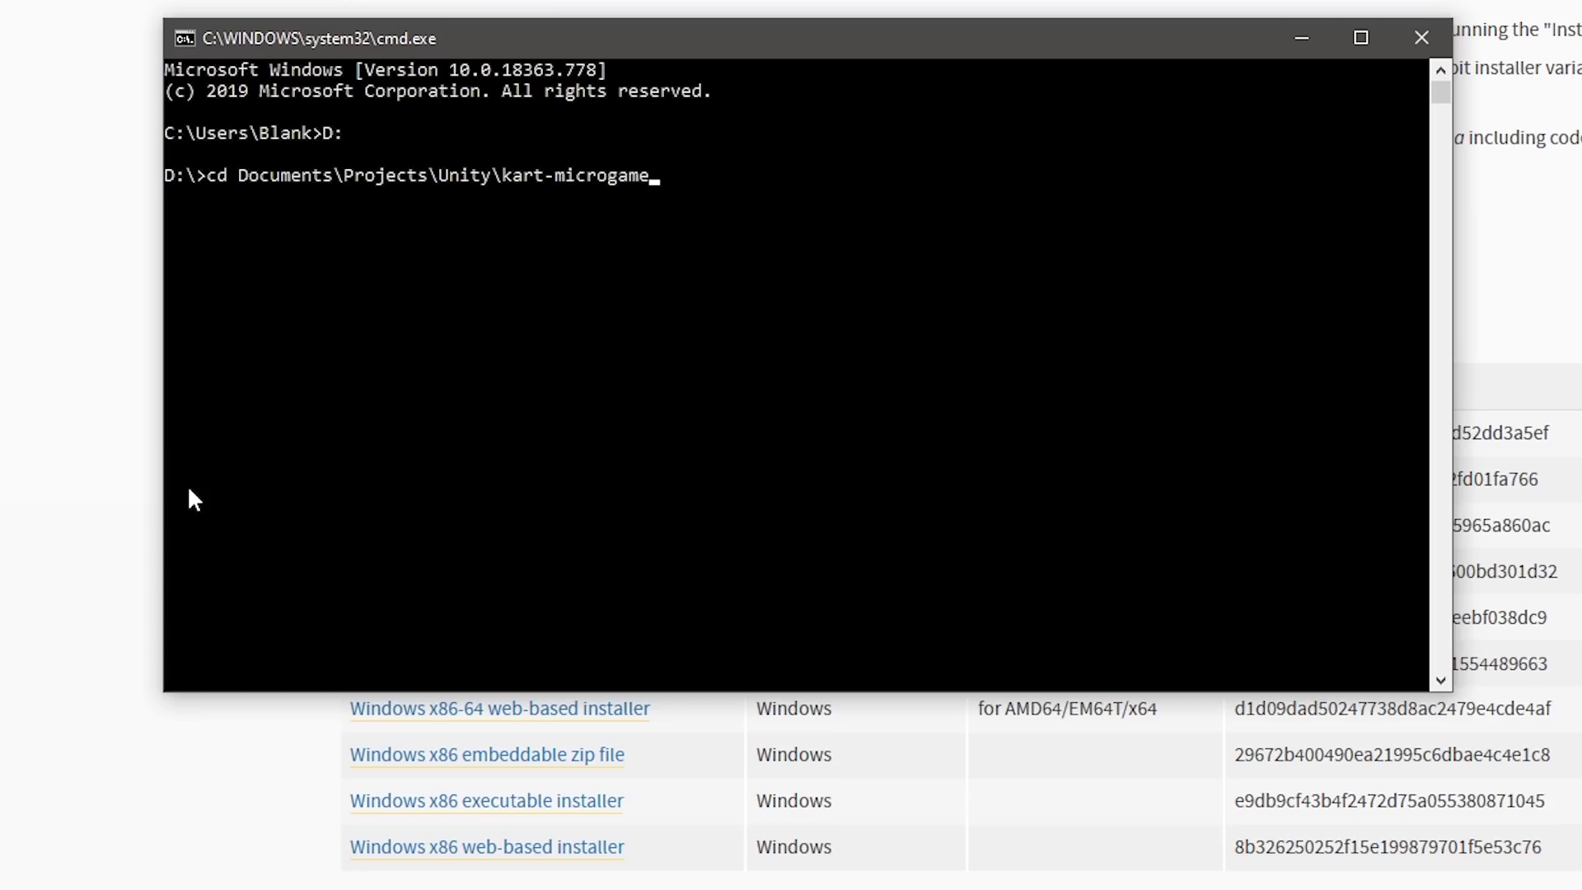
pyautogui.press('Return')
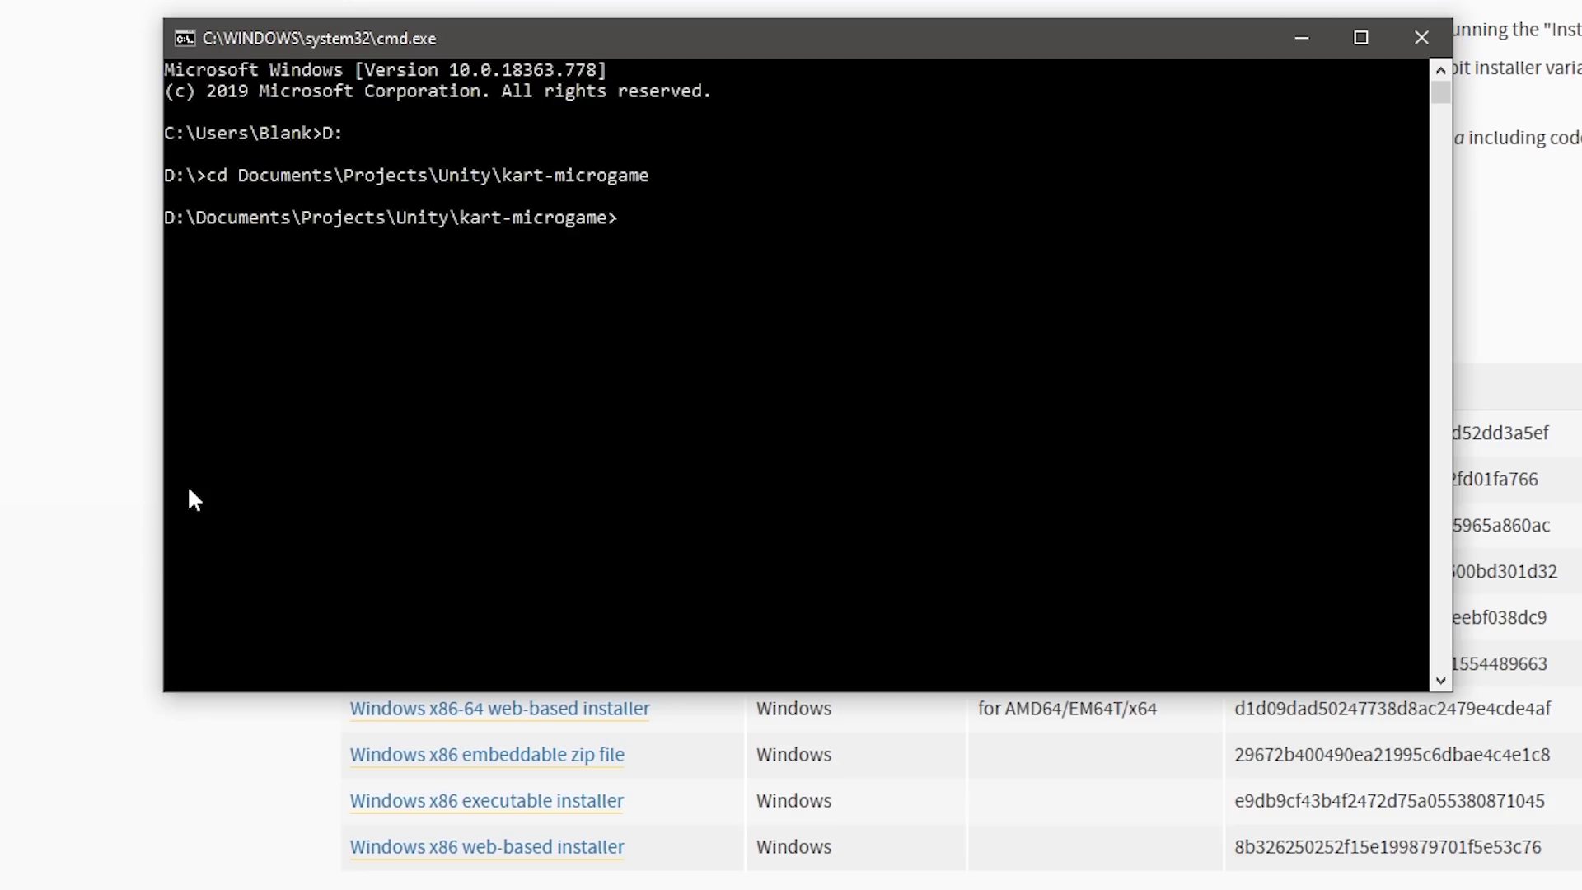
pyautogui.write('python -m venv venv')
pyautogui.press('Return')
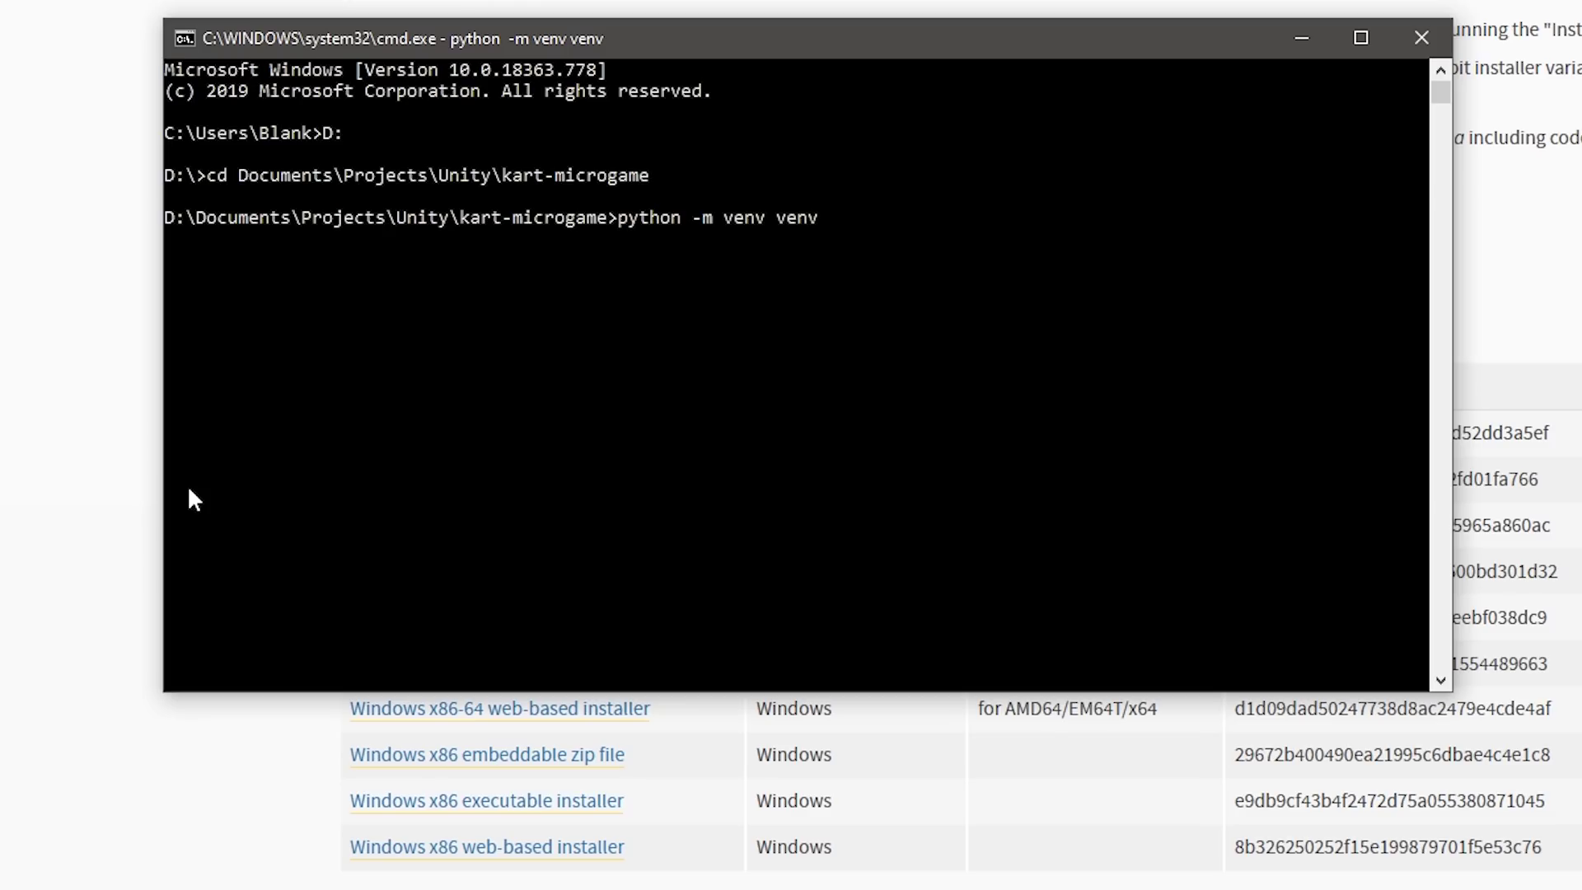
# Step: Run venv\Scripts\activate, then pip install -Iv mlagents==0.13.0 into the environment
pyautogui.write('venv\\Scripts\\activate')
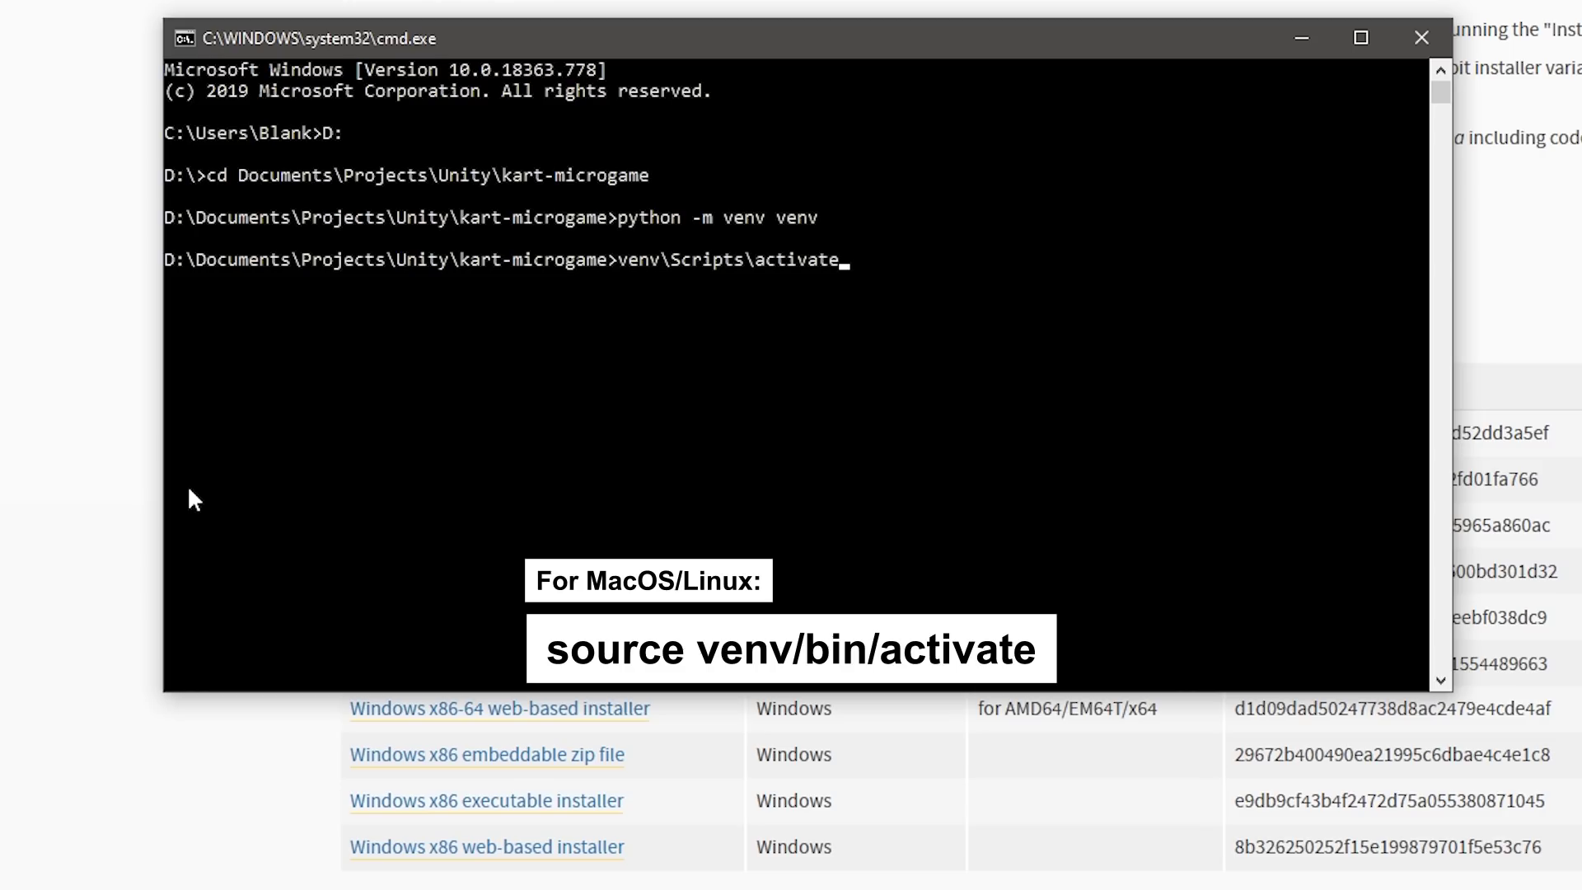
pyautogui.press('Return')
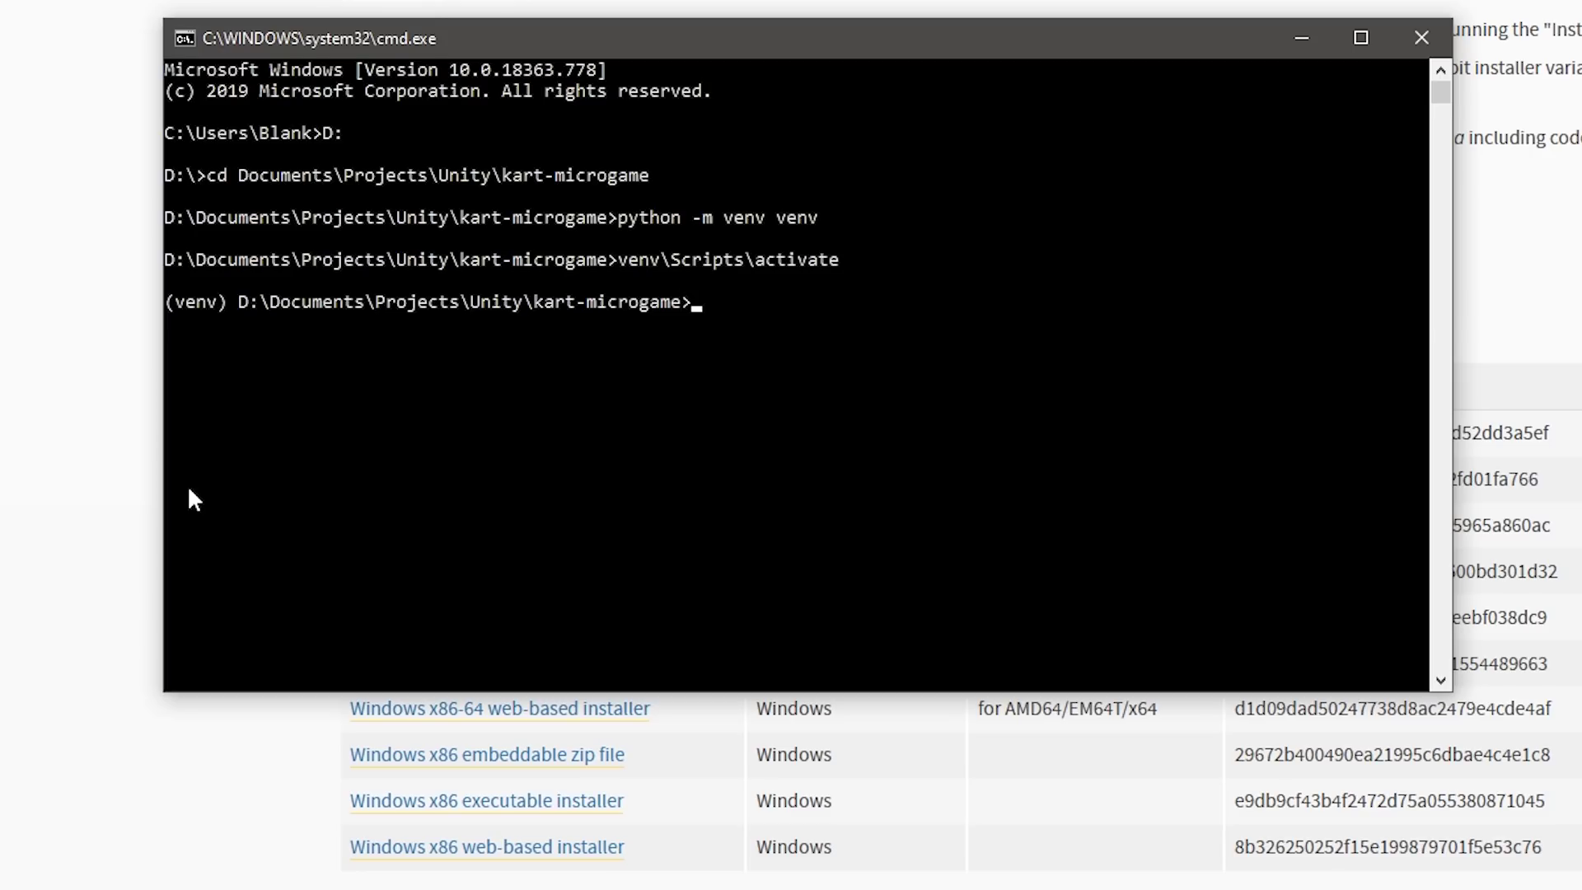
pyautogui.write('pip install -Iv mlagents=')
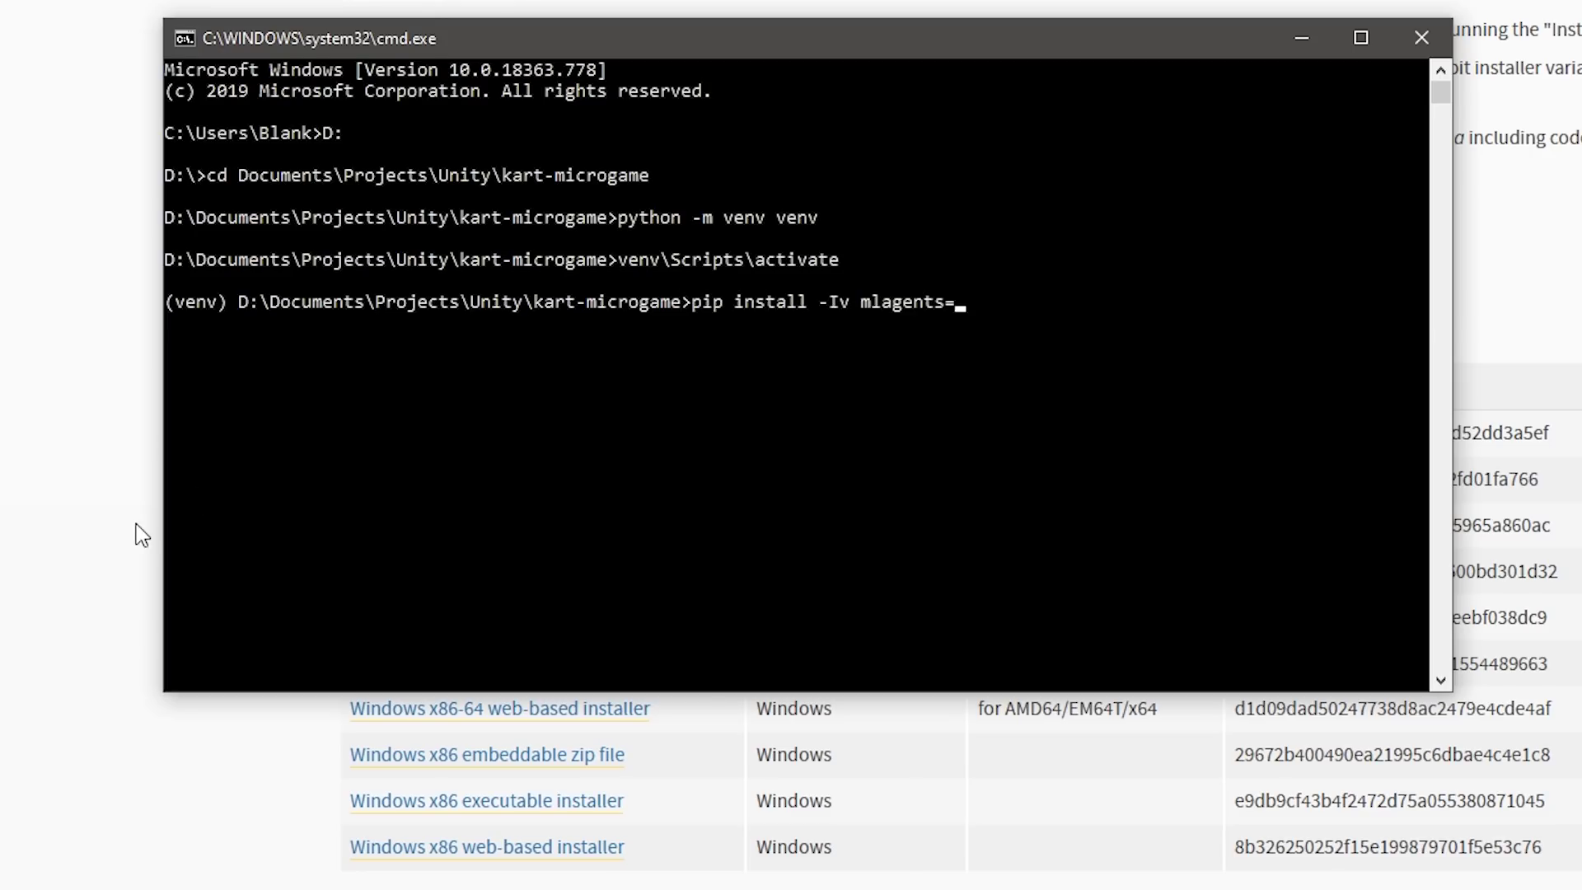
pyautogui.write('=0.13.0')
pyautogui.press('Return')
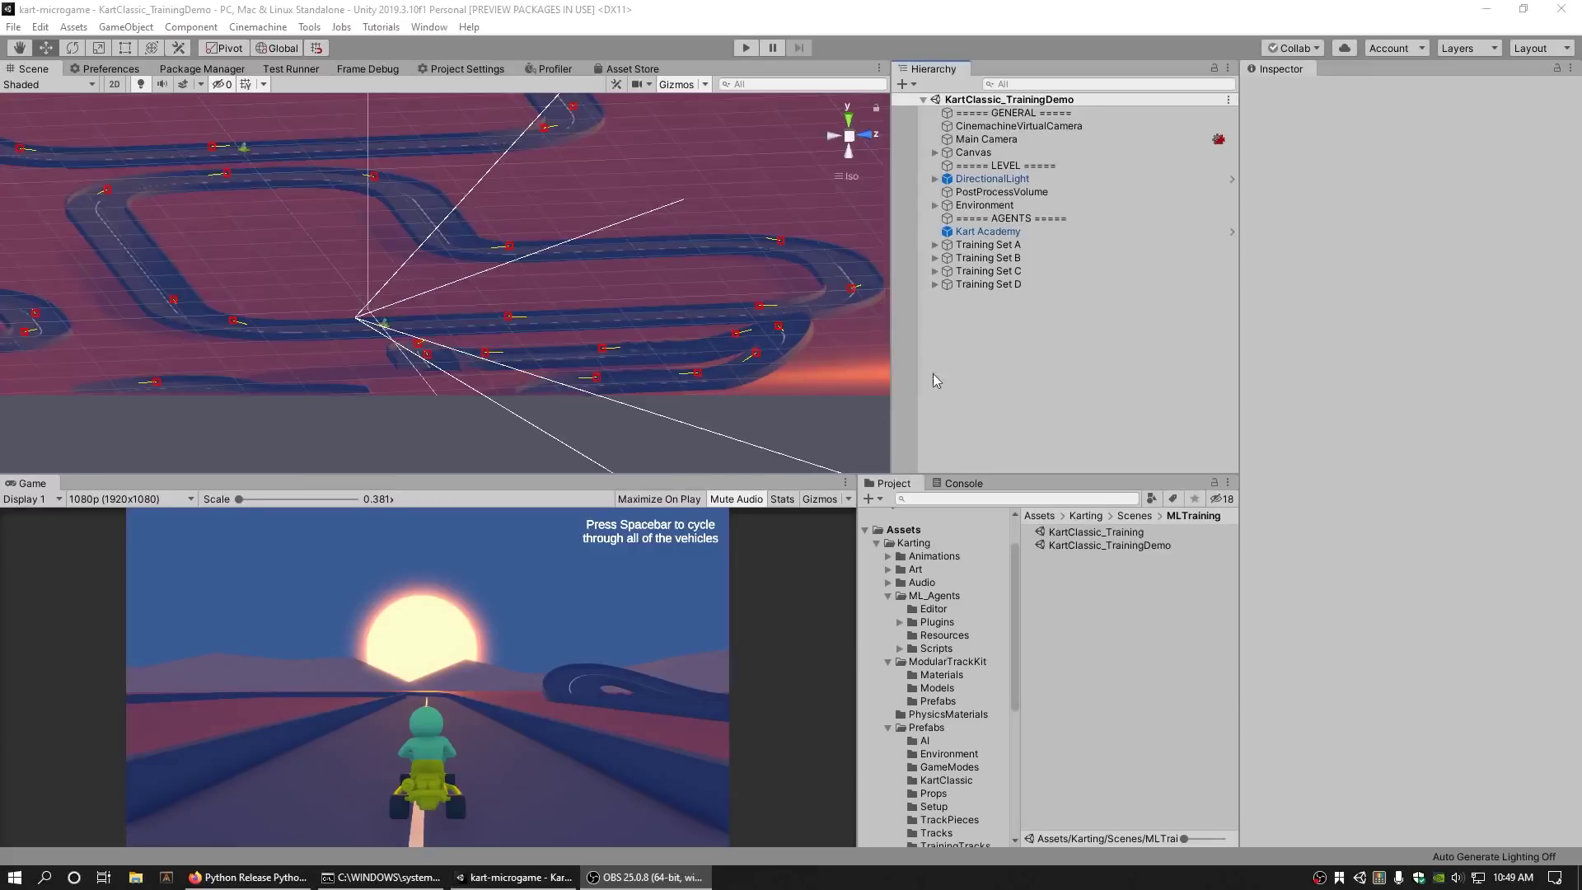
# Step: Start a new empty scene and add the Kart Academy prefab from Prefabs/AI
pyautogui.click(996, 351)
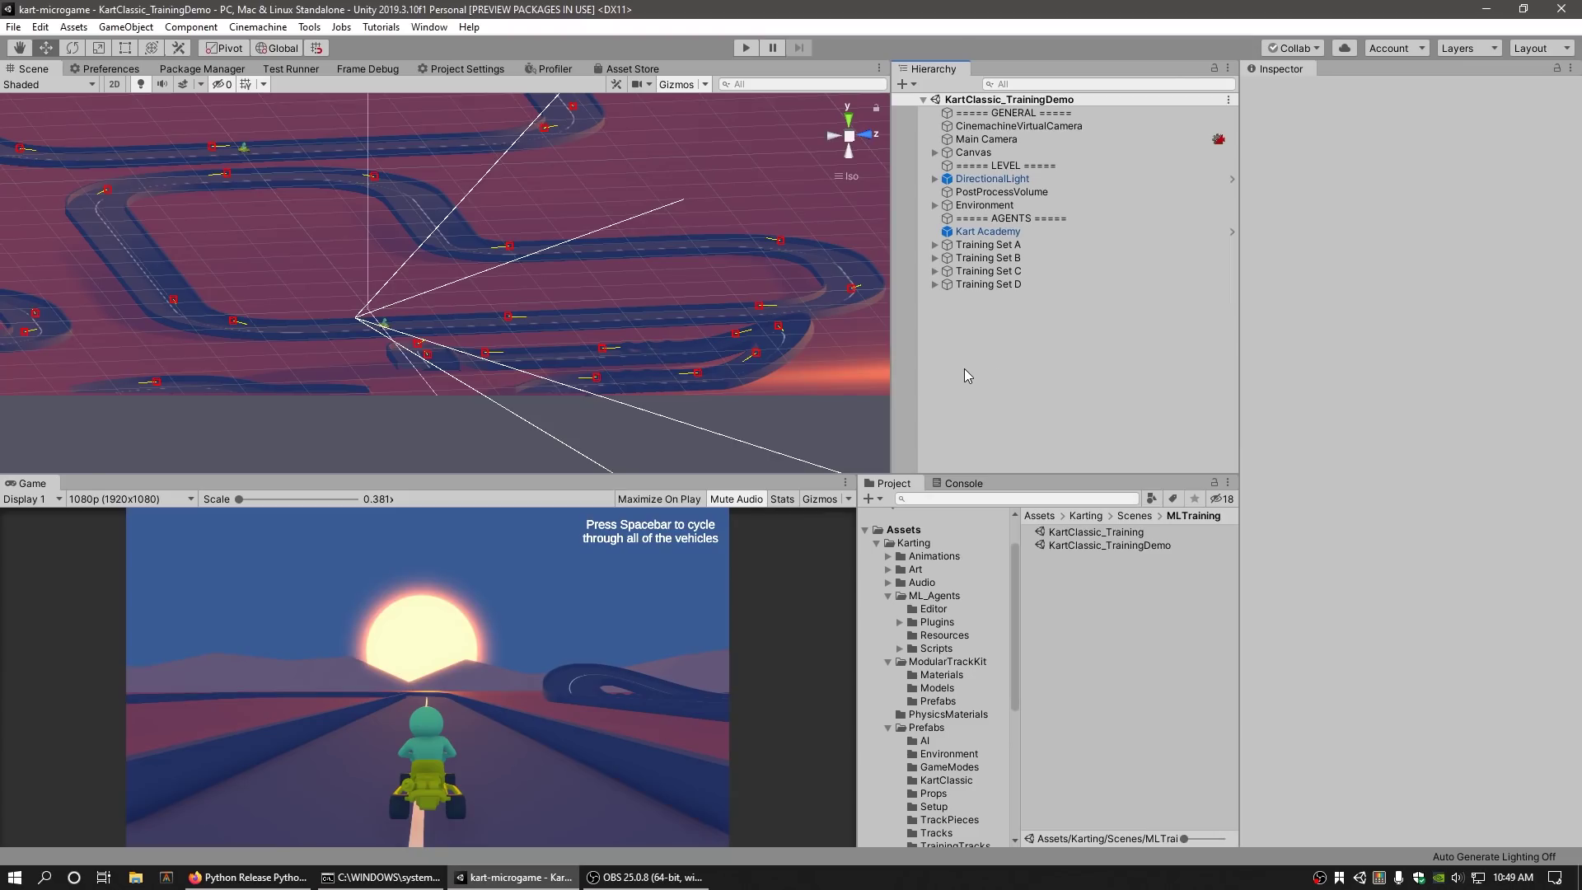
pyautogui.hotkey('ctrl', 'n')
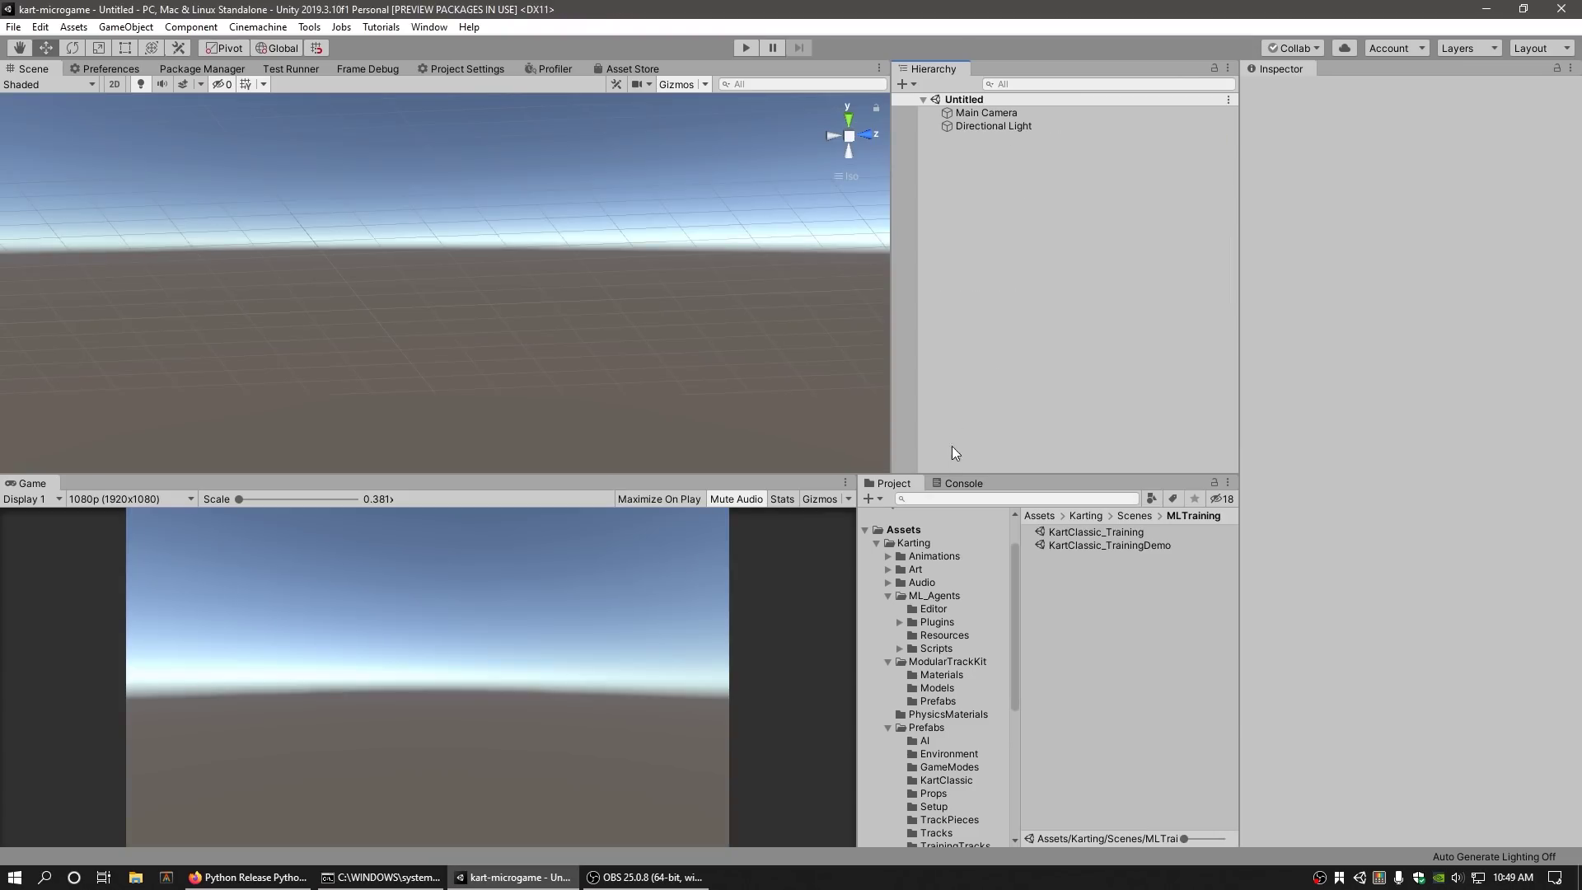
pyautogui.click(934, 730)
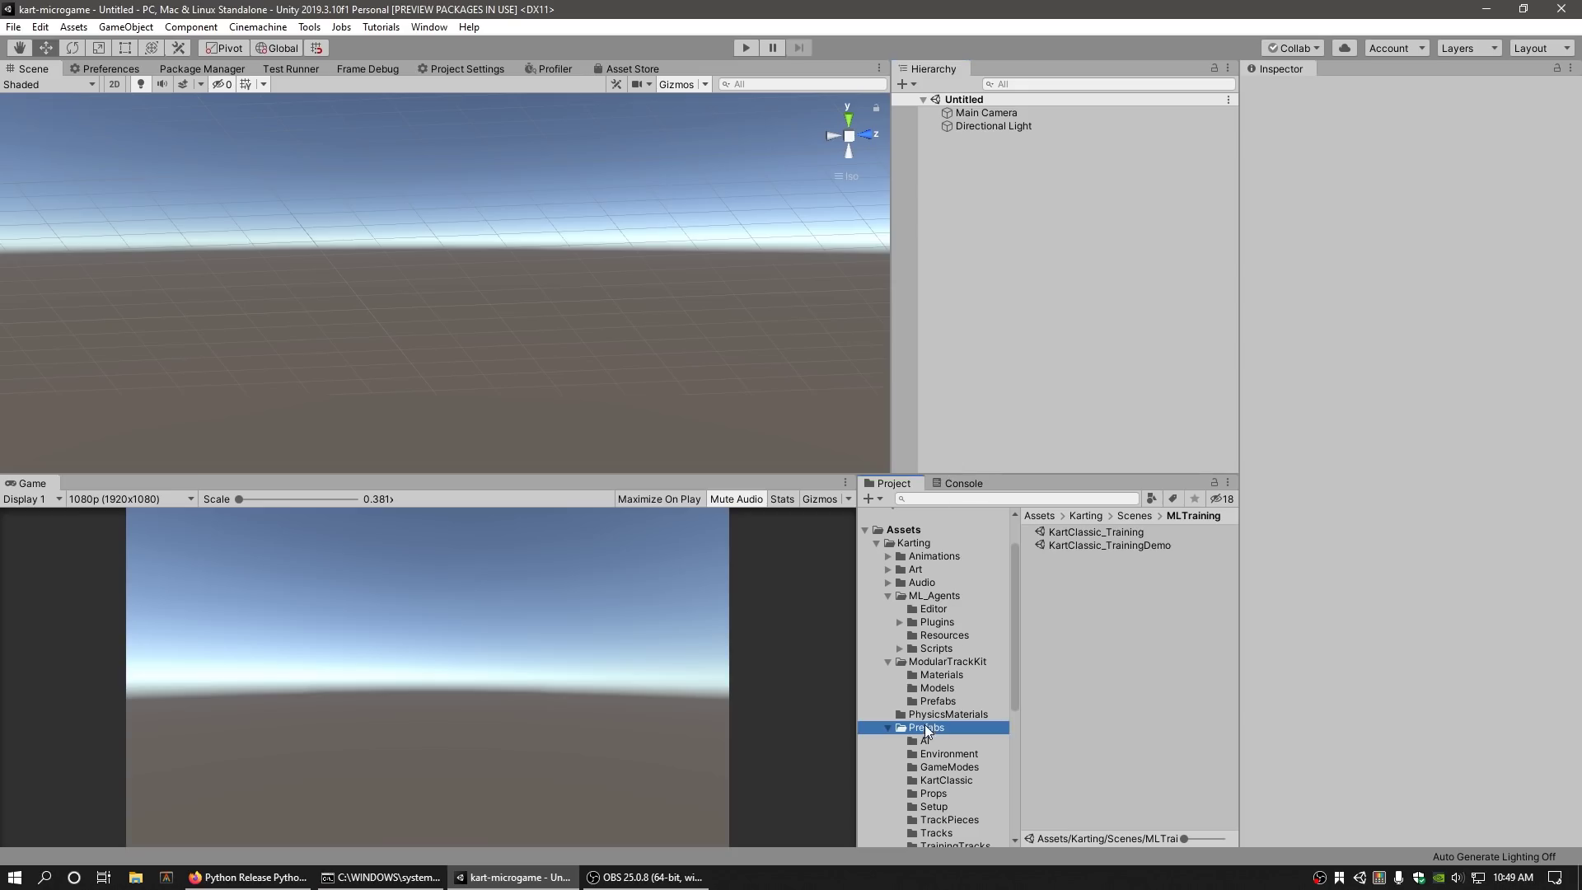
pyautogui.doubleClick(1070, 534)
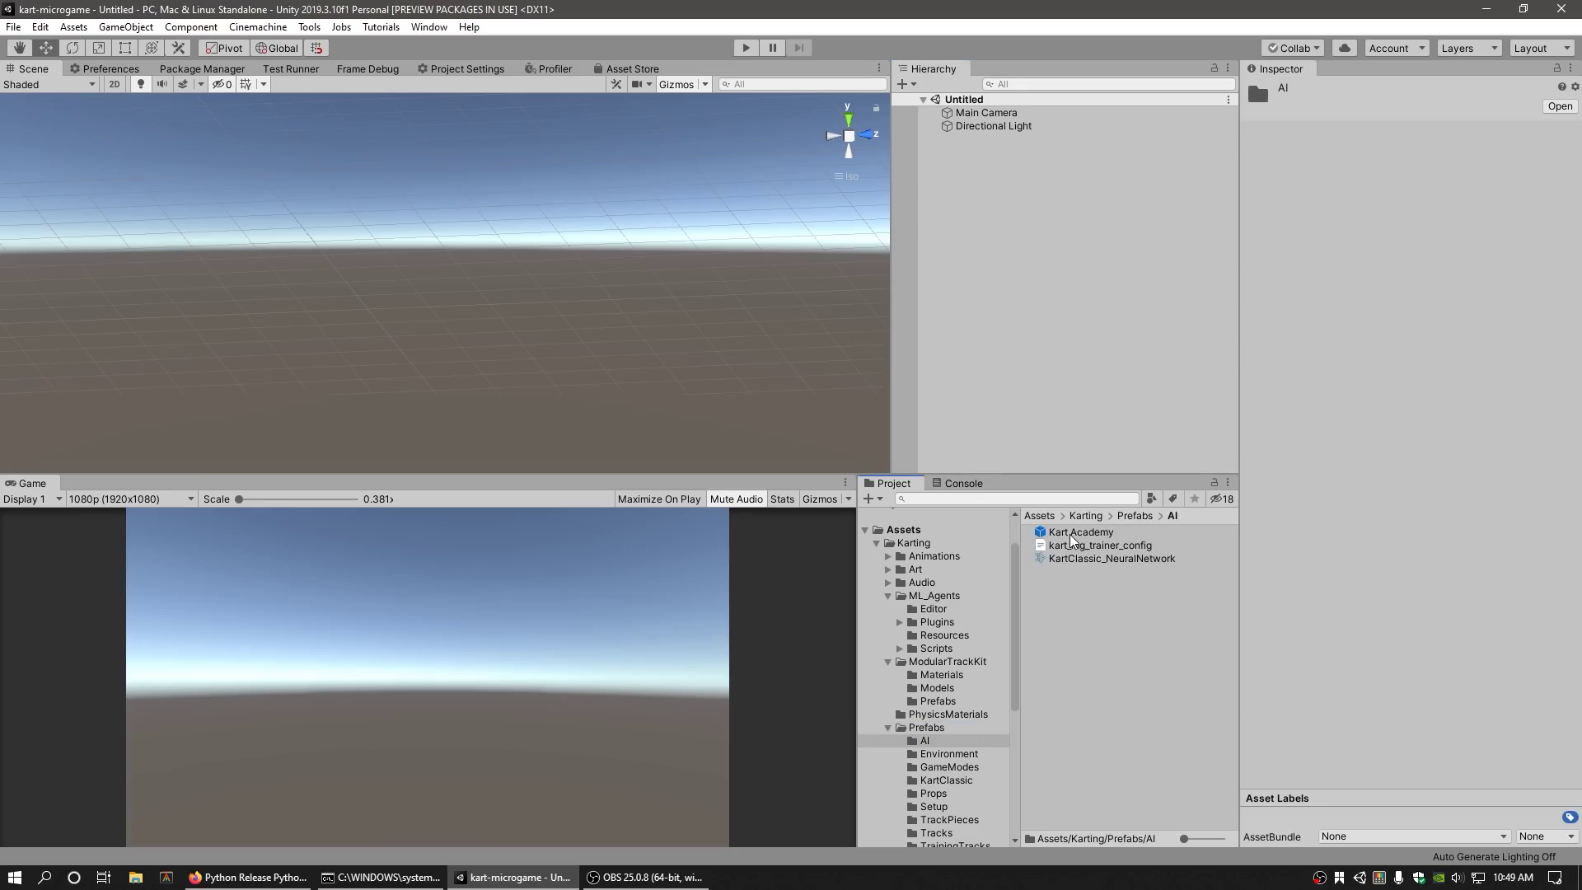
pyautogui.click(1077, 536)
pyautogui.moveTo(1076, 535); pyautogui.dragTo(1039, 234)
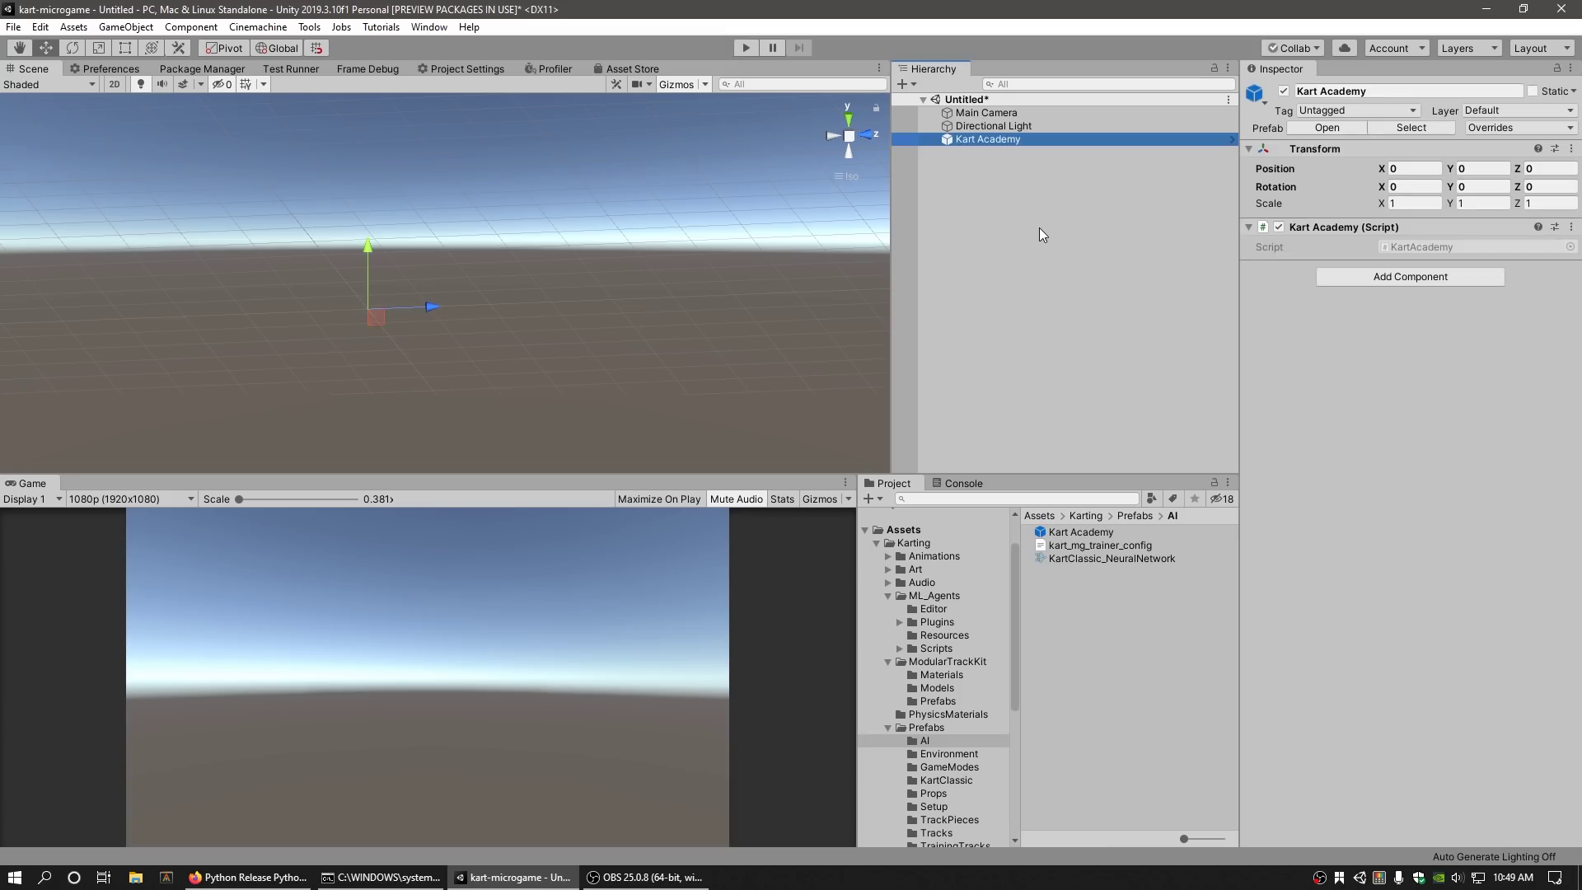
# Step: Create an empty object at the origin named Training Environment
pyautogui.rightClick(1040, 228)
pyautogui.click(1134, 363)
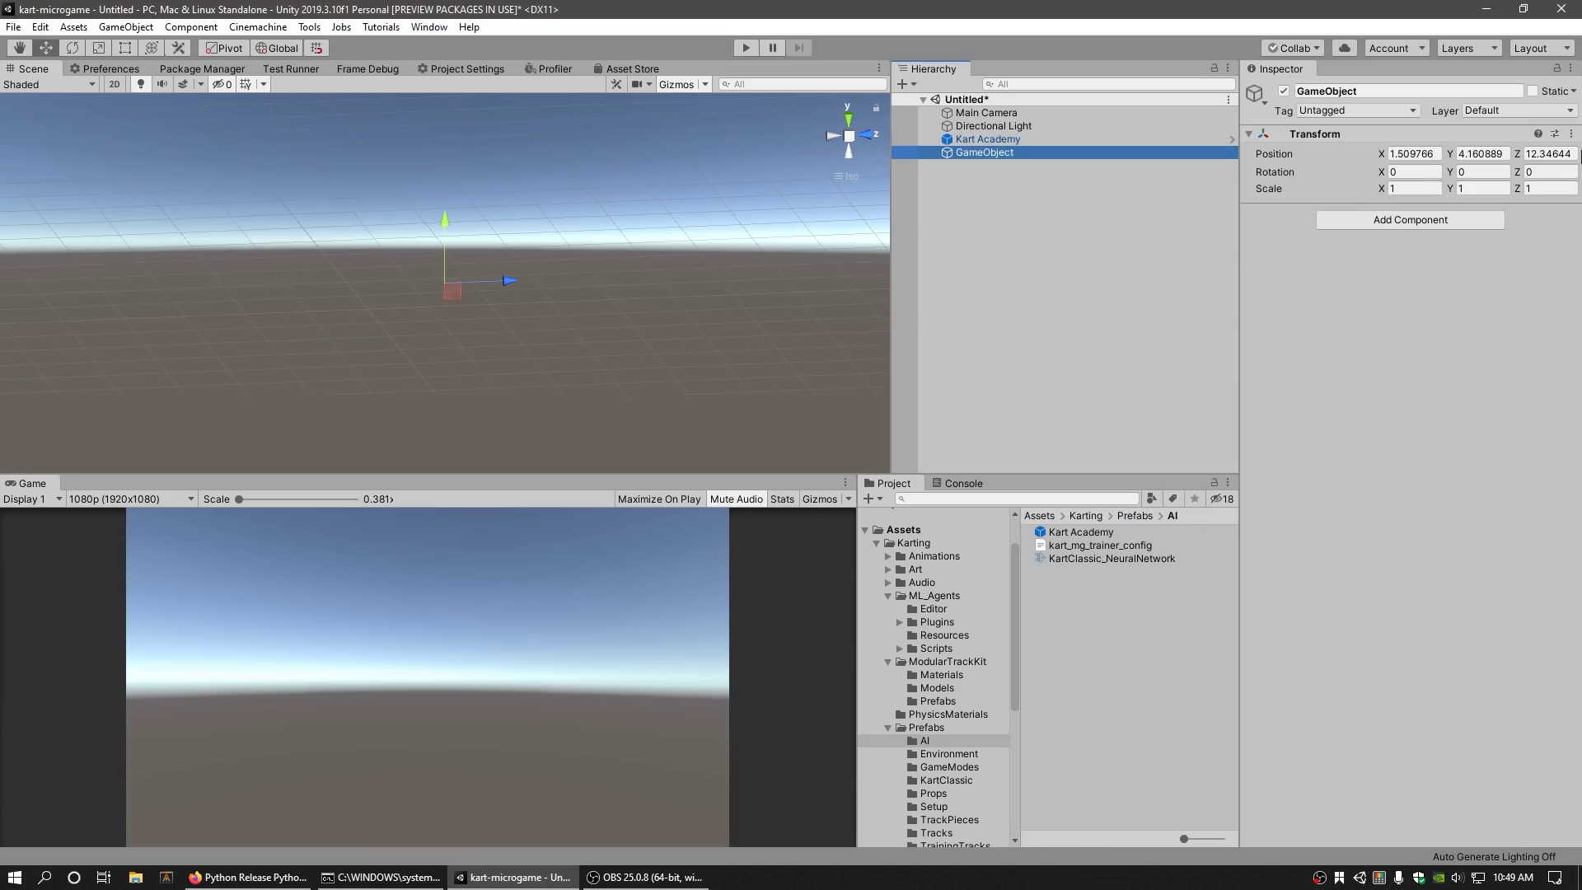
pyautogui.click(1572, 134)
pyautogui.click(1438, 152)
pyautogui.click(1401, 92)
pyautogui.write('Training Environment')
pyautogui.press('Return')
# Step: Add Track and Decor empty children under Training Environment, with Decor nested inside Track
pyautogui.rightClick(1072, 153)
pyautogui.click(1160, 309)
pyautogui.click(1359, 92)
pyautogui.write('Tra')
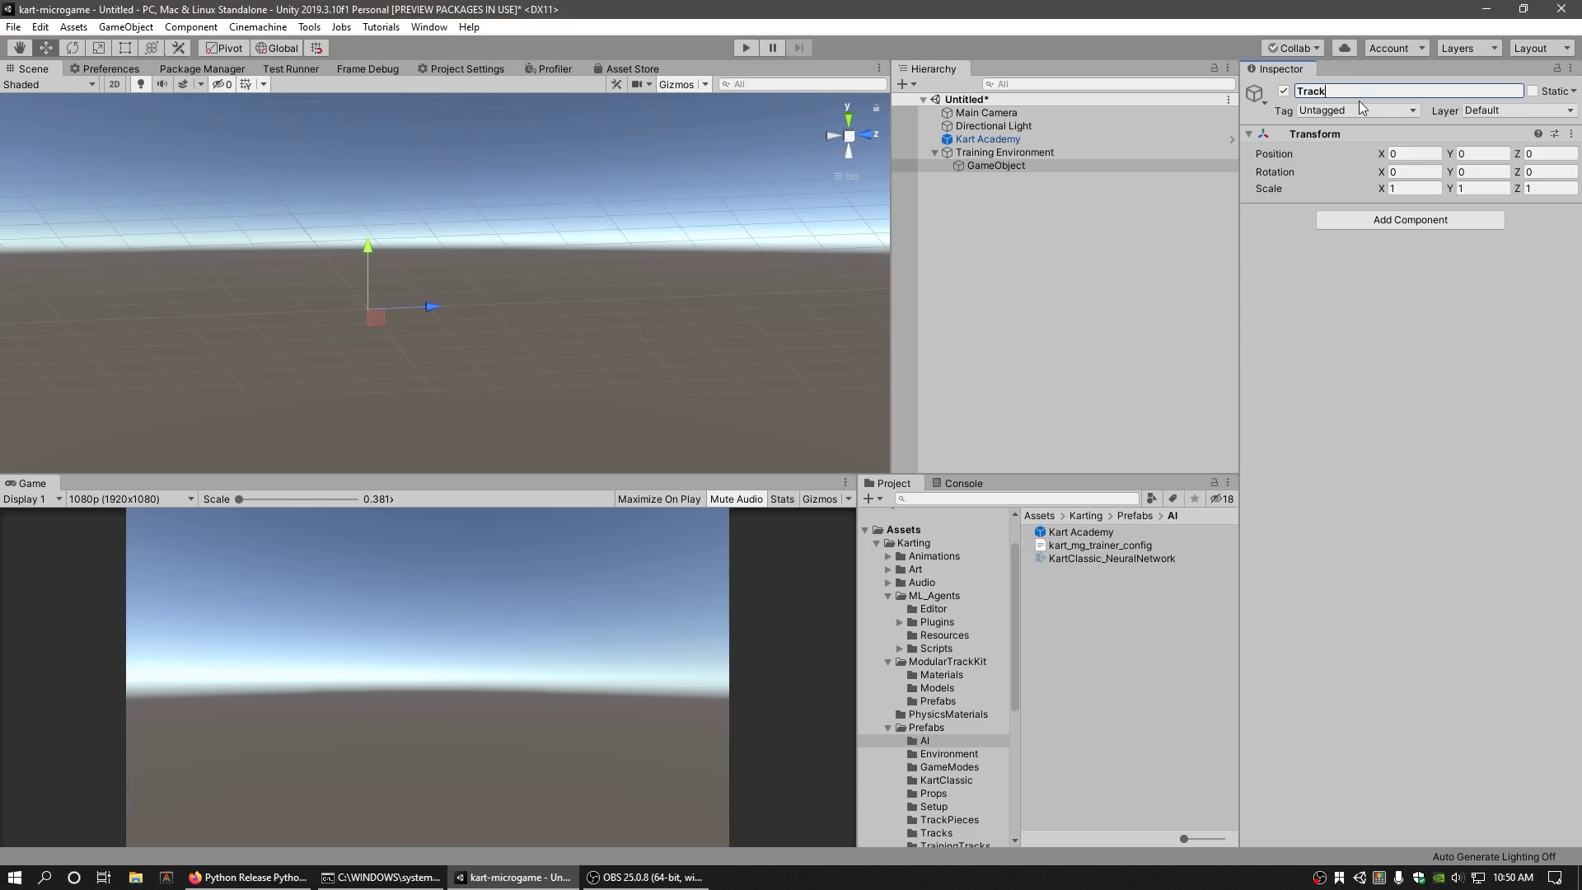
pyautogui.write('ck')
pyautogui.press('Return')
pyautogui.rightClick(1166, 154)
pyautogui.click(1229, 311)
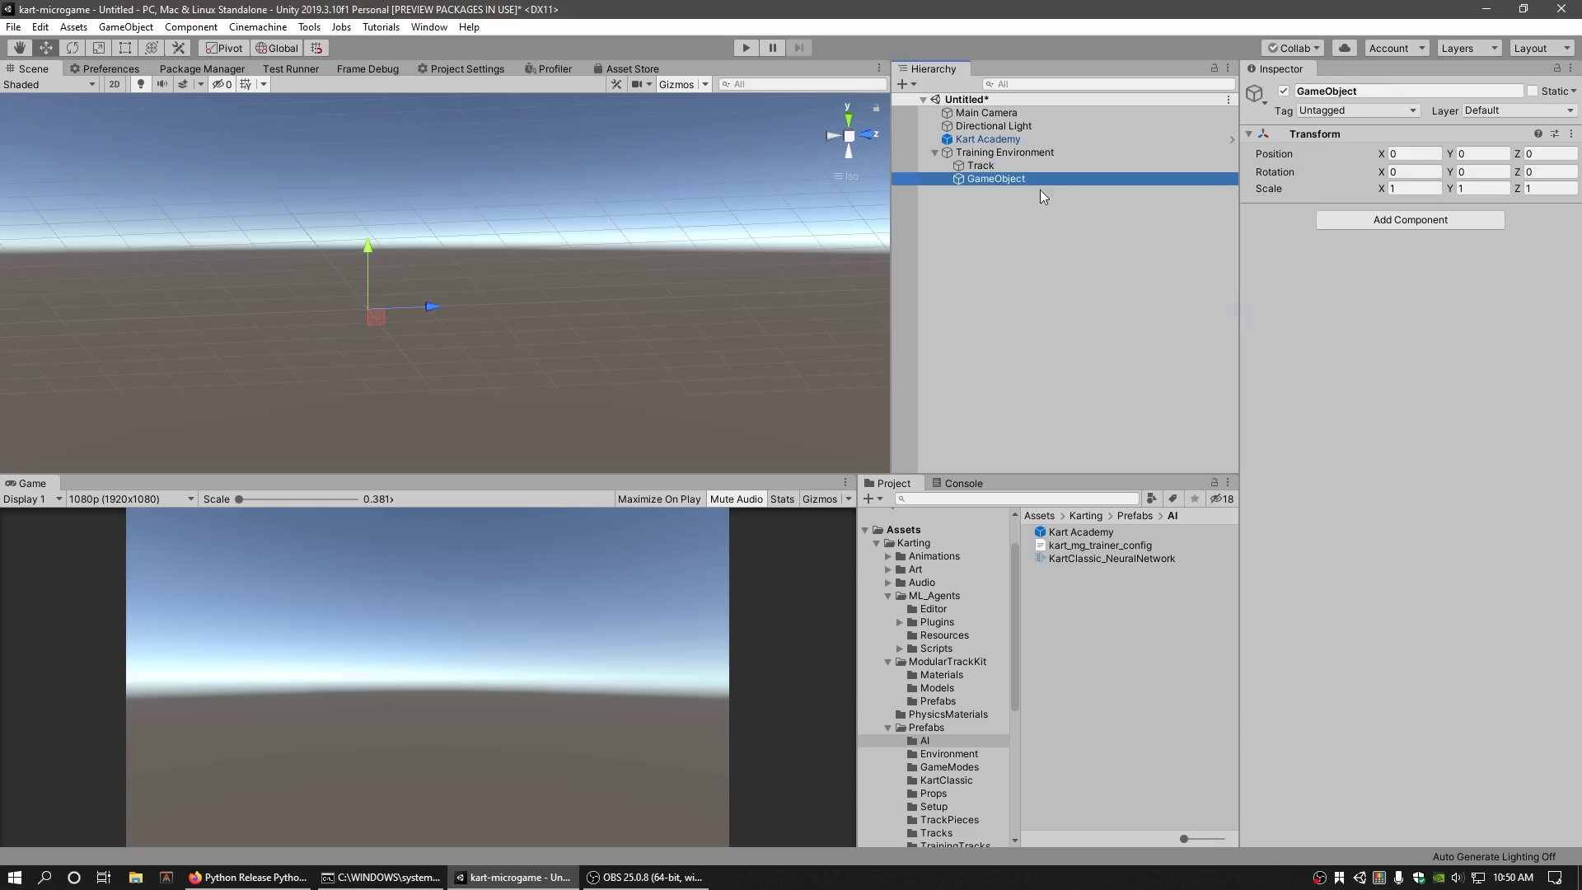
pyautogui.click(1359, 92)
pyautogui.write('Decor')
pyautogui.press('Return')
pyautogui.moveTo(1050, 183); pyautogui.dragTo(1050, 163)
# Step: Add an empty child named Agents Checkpoints under Track
pyautogui.rightClick(1050, 165)
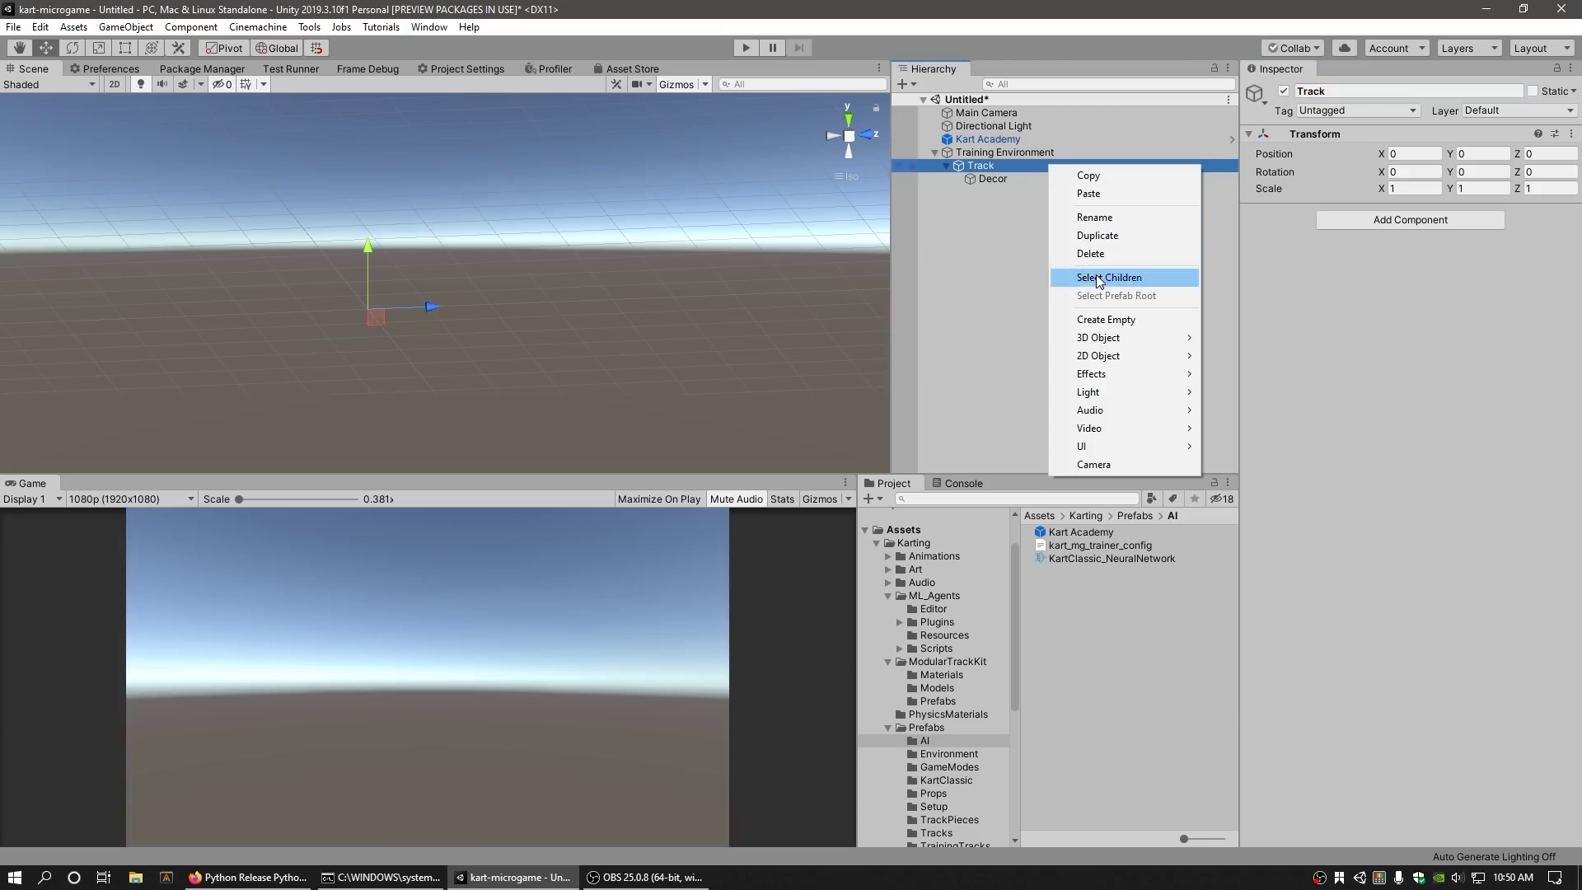
pyautogui.click(1108, 319)
pyautogui.write('Agents Checkpoints')
pyautogui.press('Return')
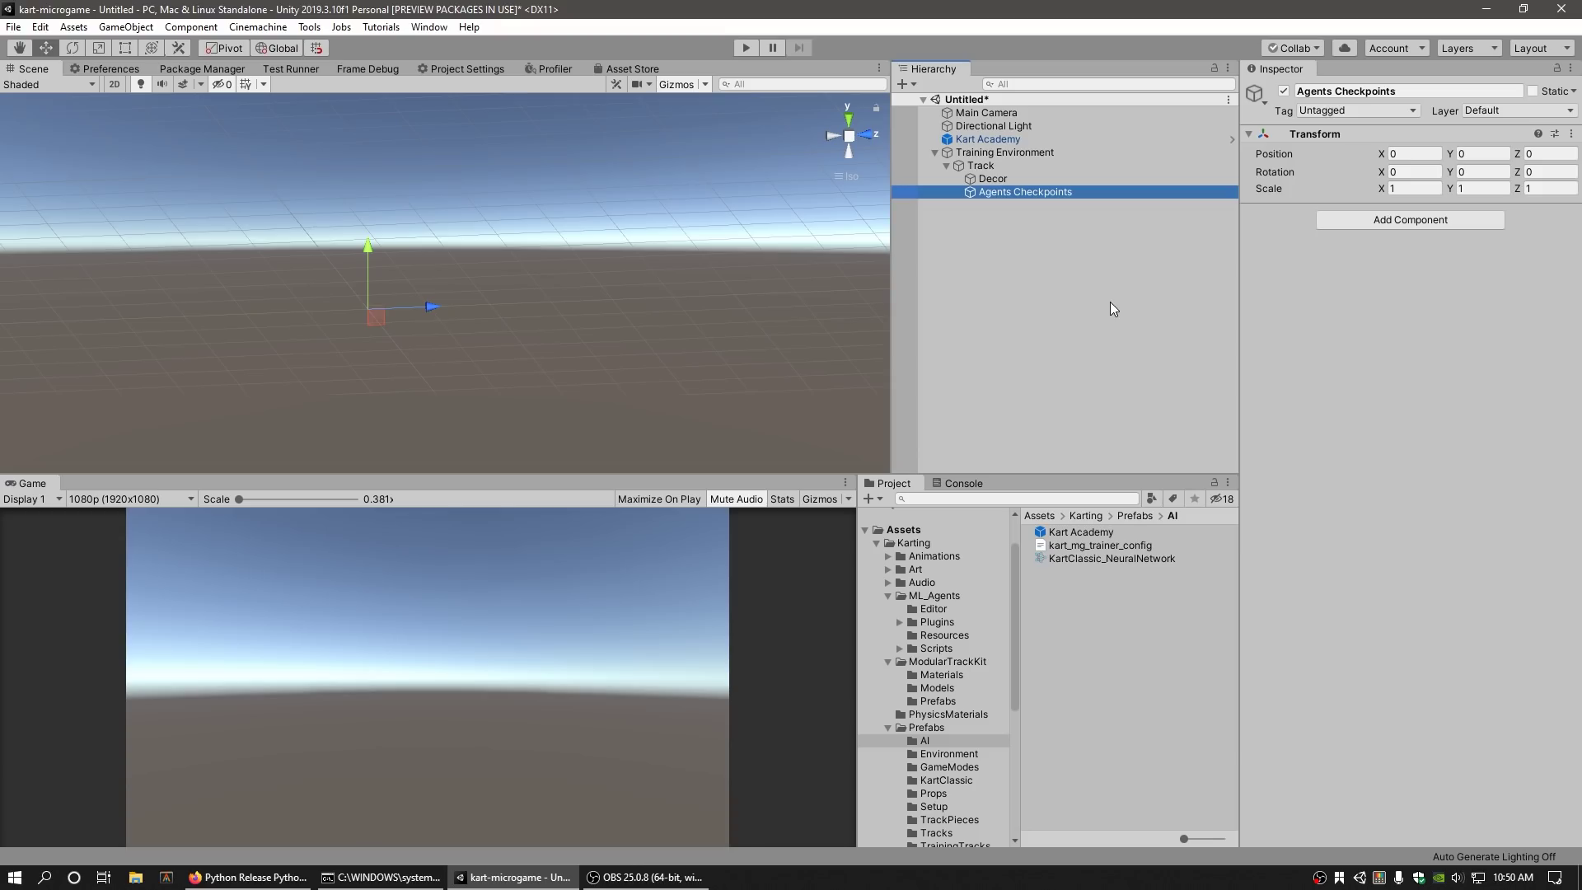
# Step: Place a ModularTrackStraight piece under Decor, frame it, and duplicate it with Ctrl+D
pyautogui.click(937, 665)
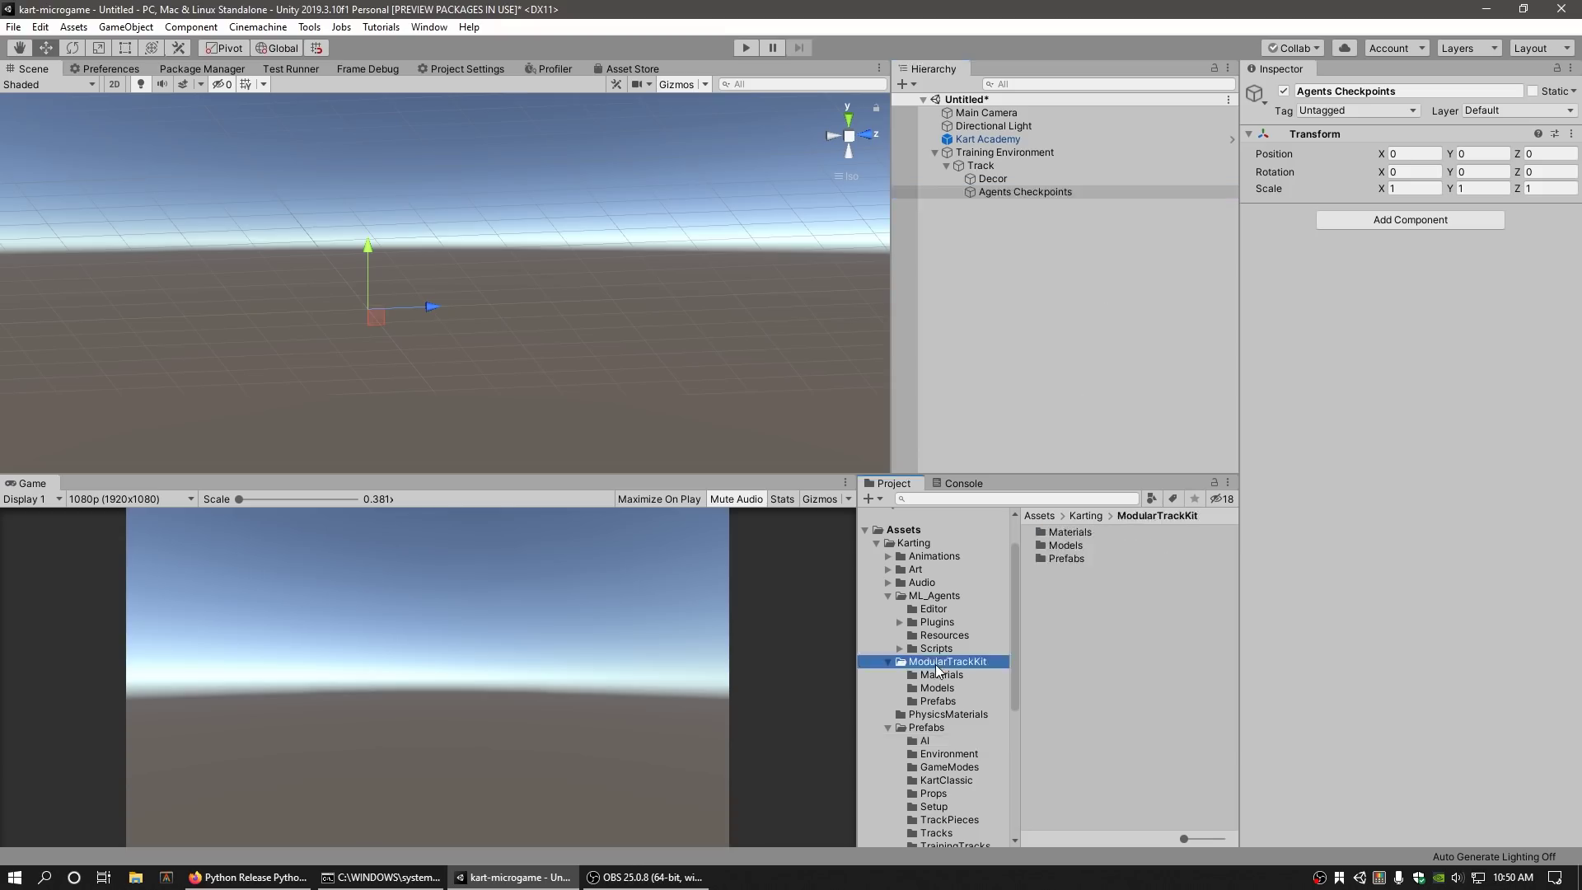
pyautogui.moveTo(948, 707); pyautogui.dragTo(993, 179)
pyautogui.press('f')
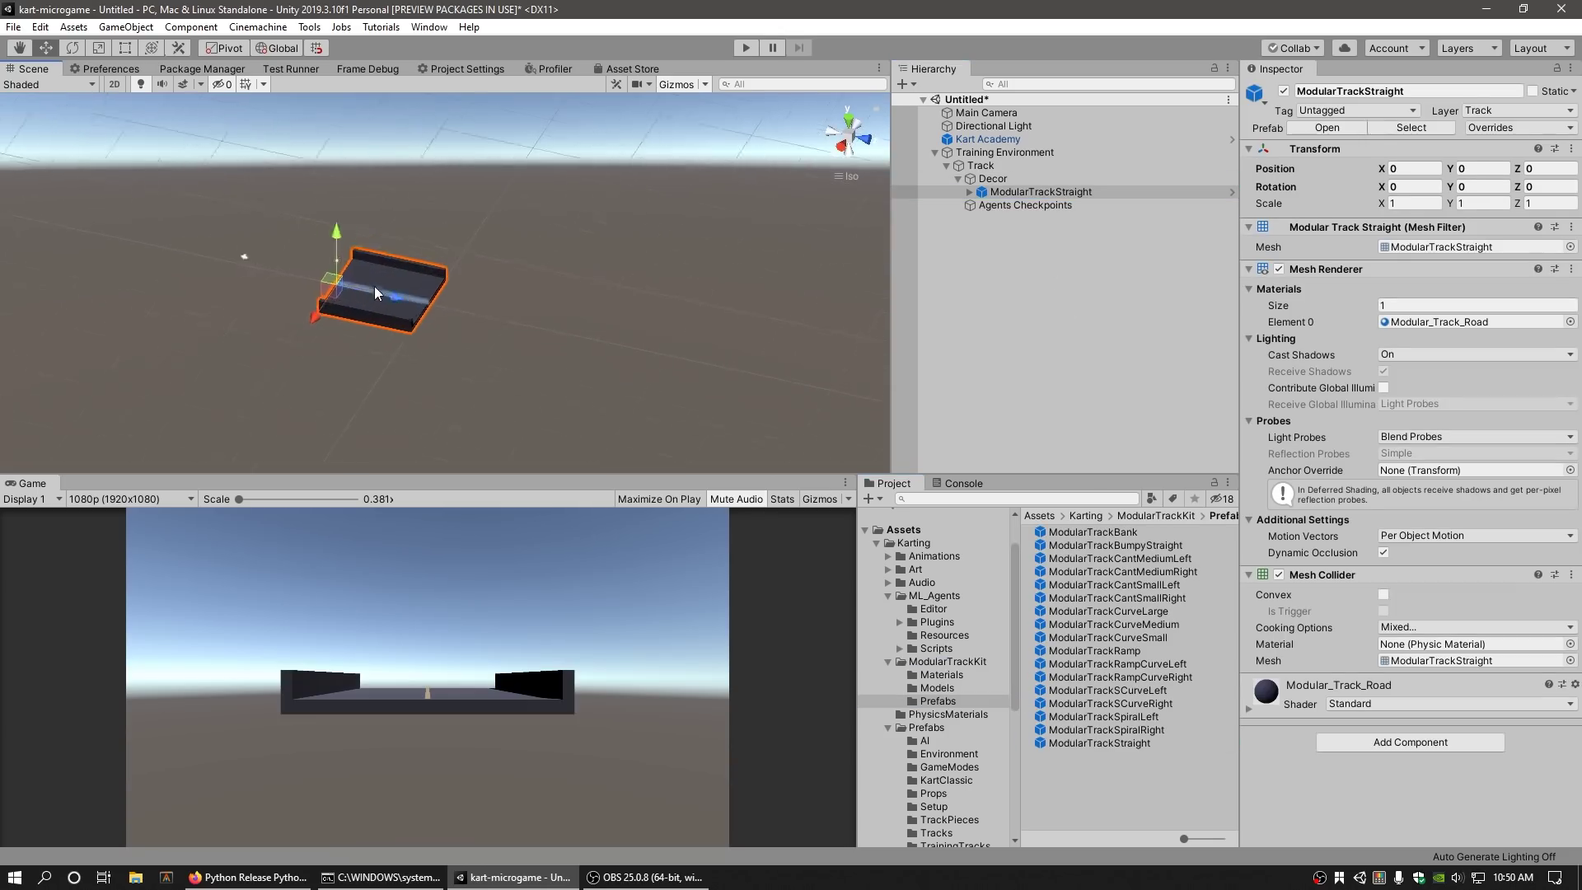
pyautogui.hotkey('ctrl', 'd')
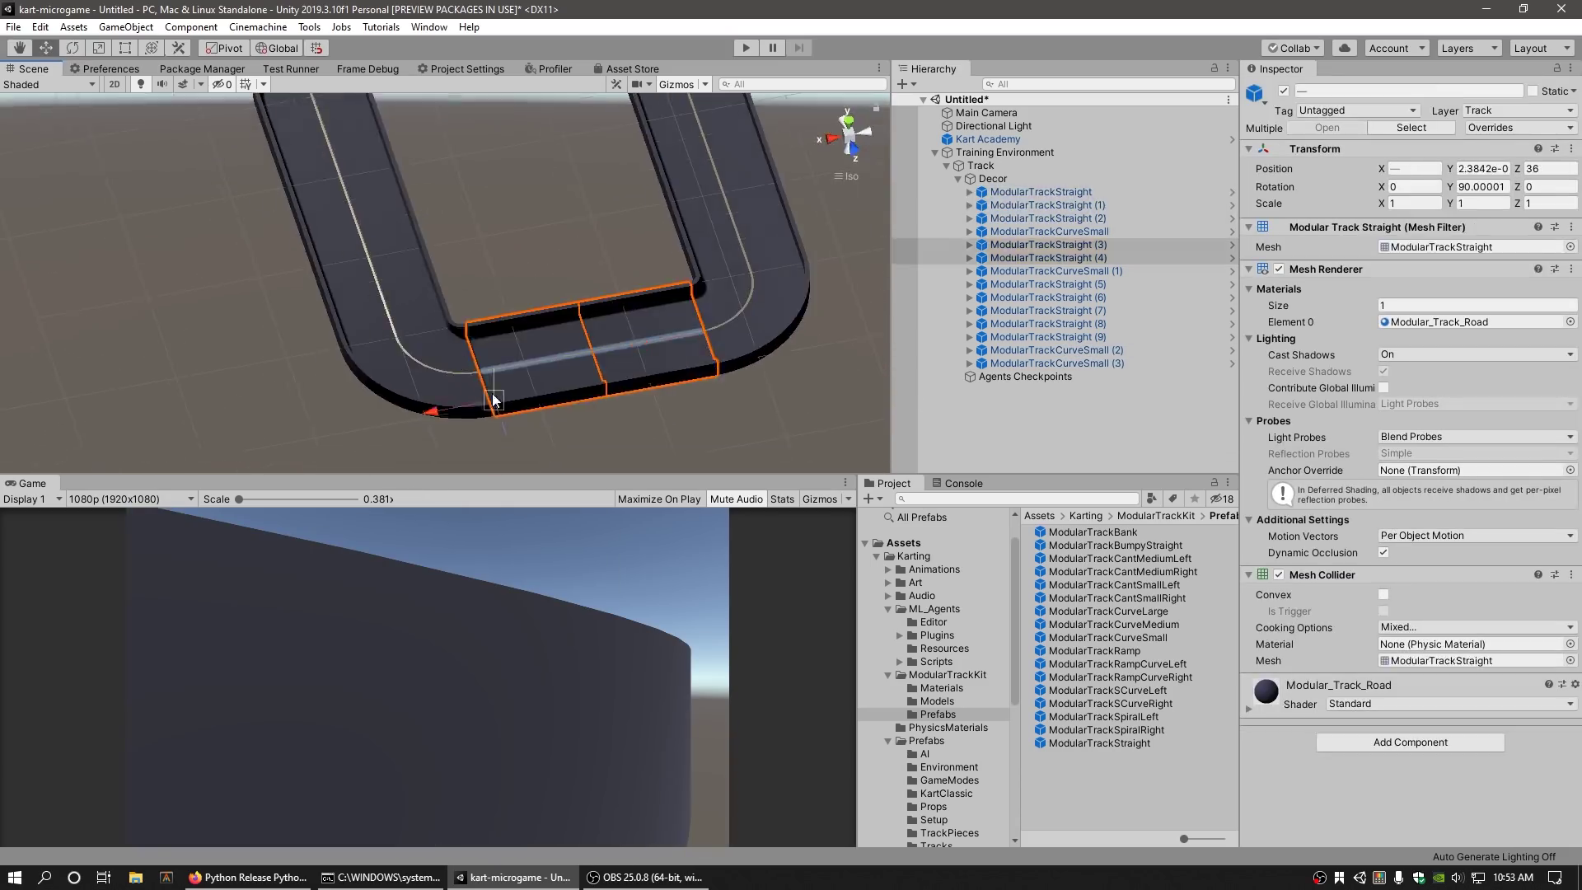
# Step: Add a cube under Agents Checkpoints and stretch it into a gate across the road
pyautogui.click(635, 318)
pyautogui.click(958, 179)
pyautogui.rightClick(1024, 192)
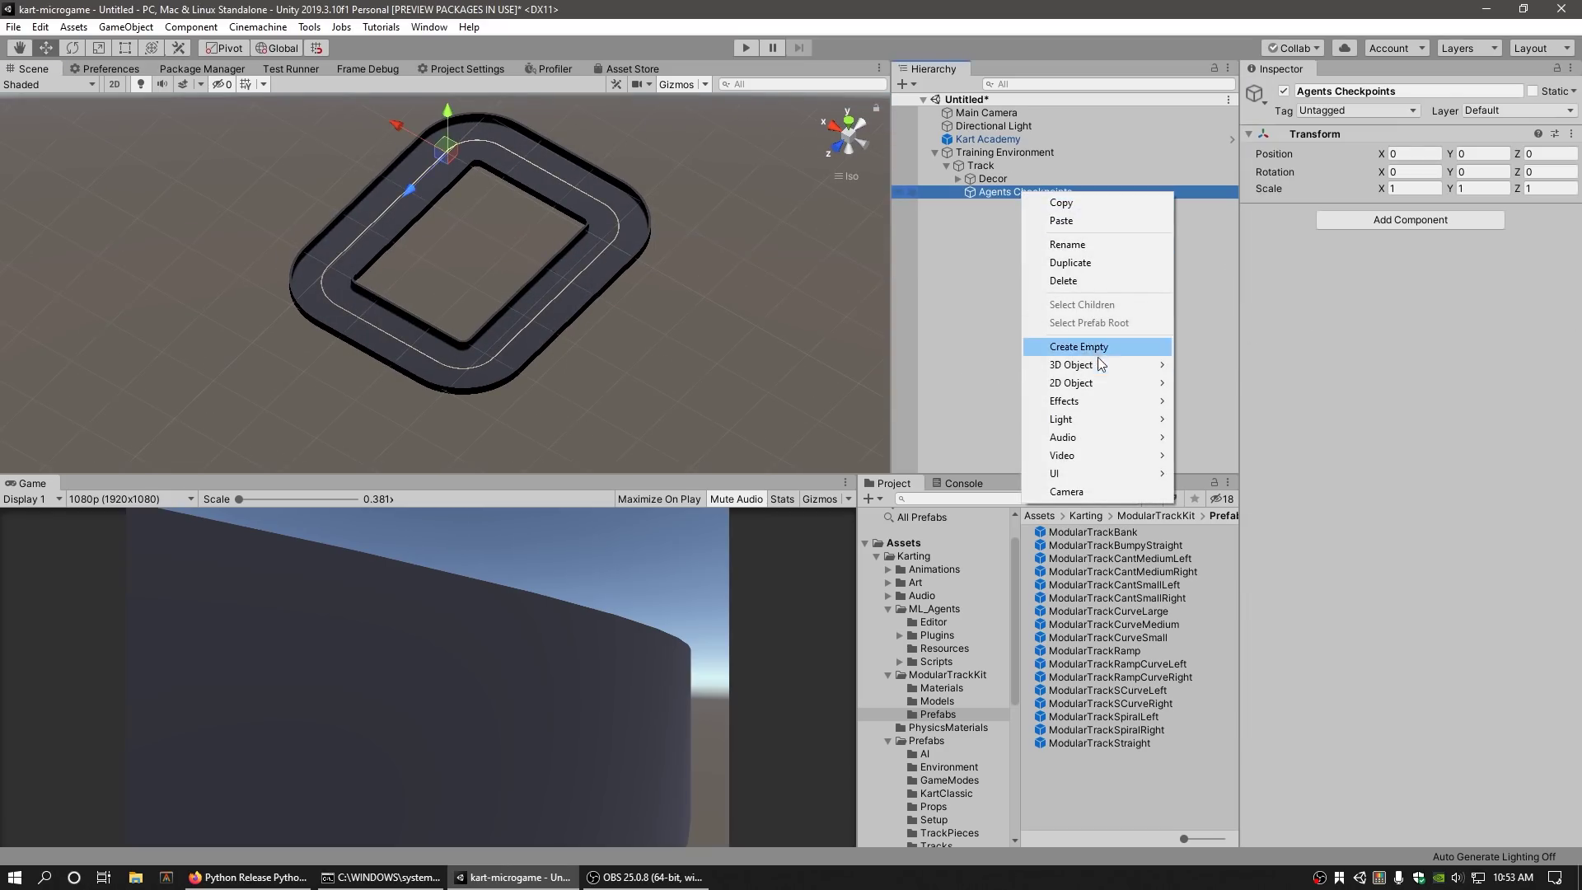
pyautogui.moveTo(1105, 365)
pyautogui.click(1211, 364)
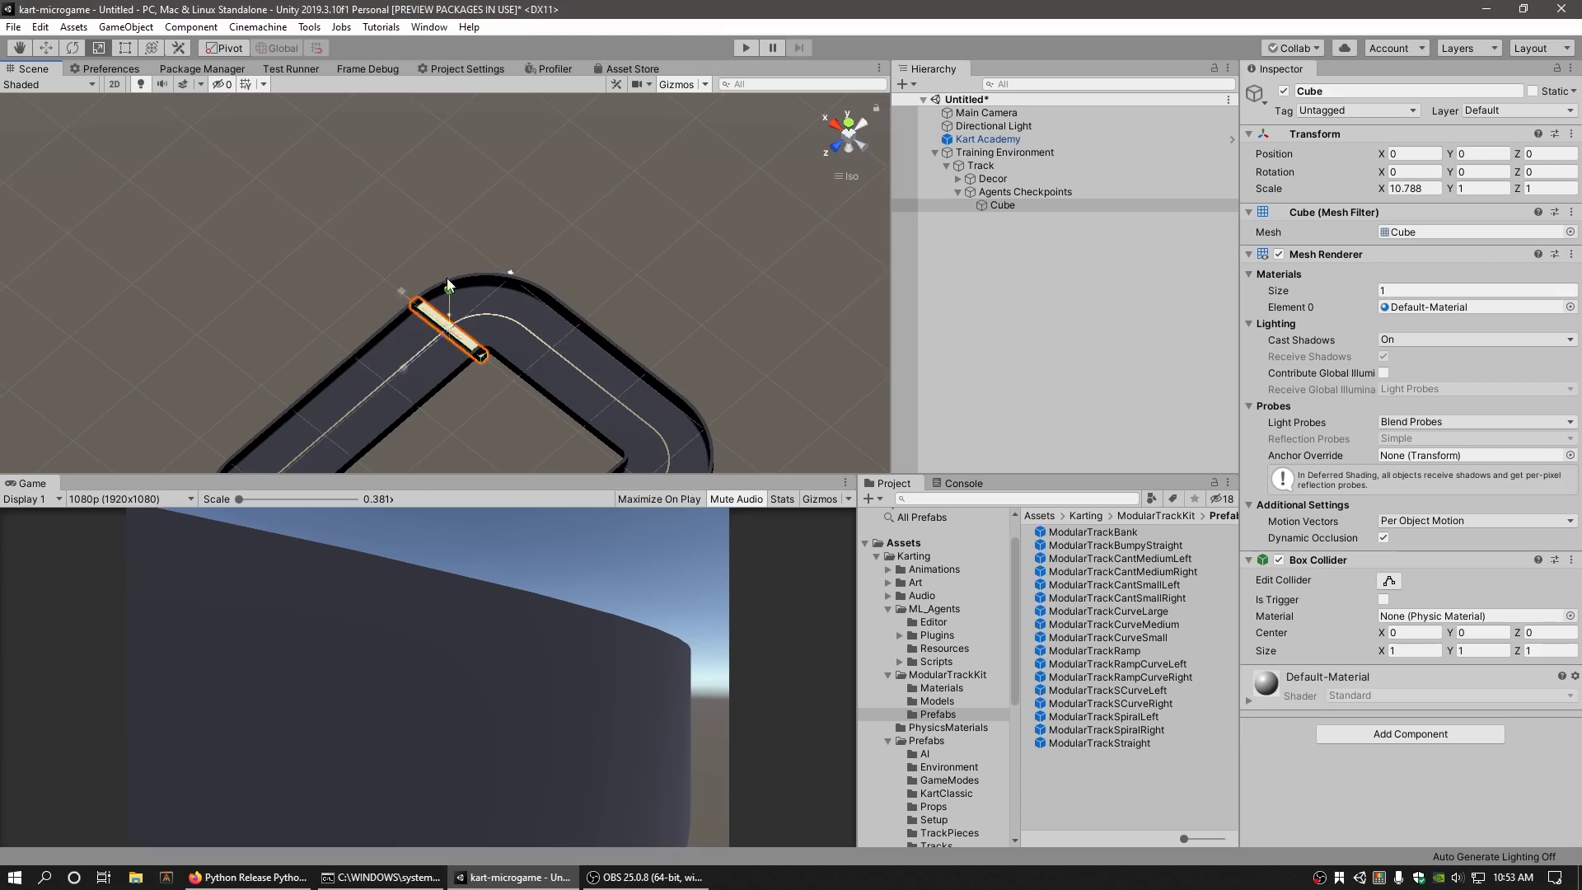
pyautogui.keyDown('alt'); pyautogui.moveTo(445, 330); pyautogui.dragTo(473, 347); pyautogui.keyUp('alt')
# Step: Put the cube on TrainingCheckpoints, remove Mesh Renderer and Mesh Filter, and tick Is Trigger
pyautogui.click(1504, 110)
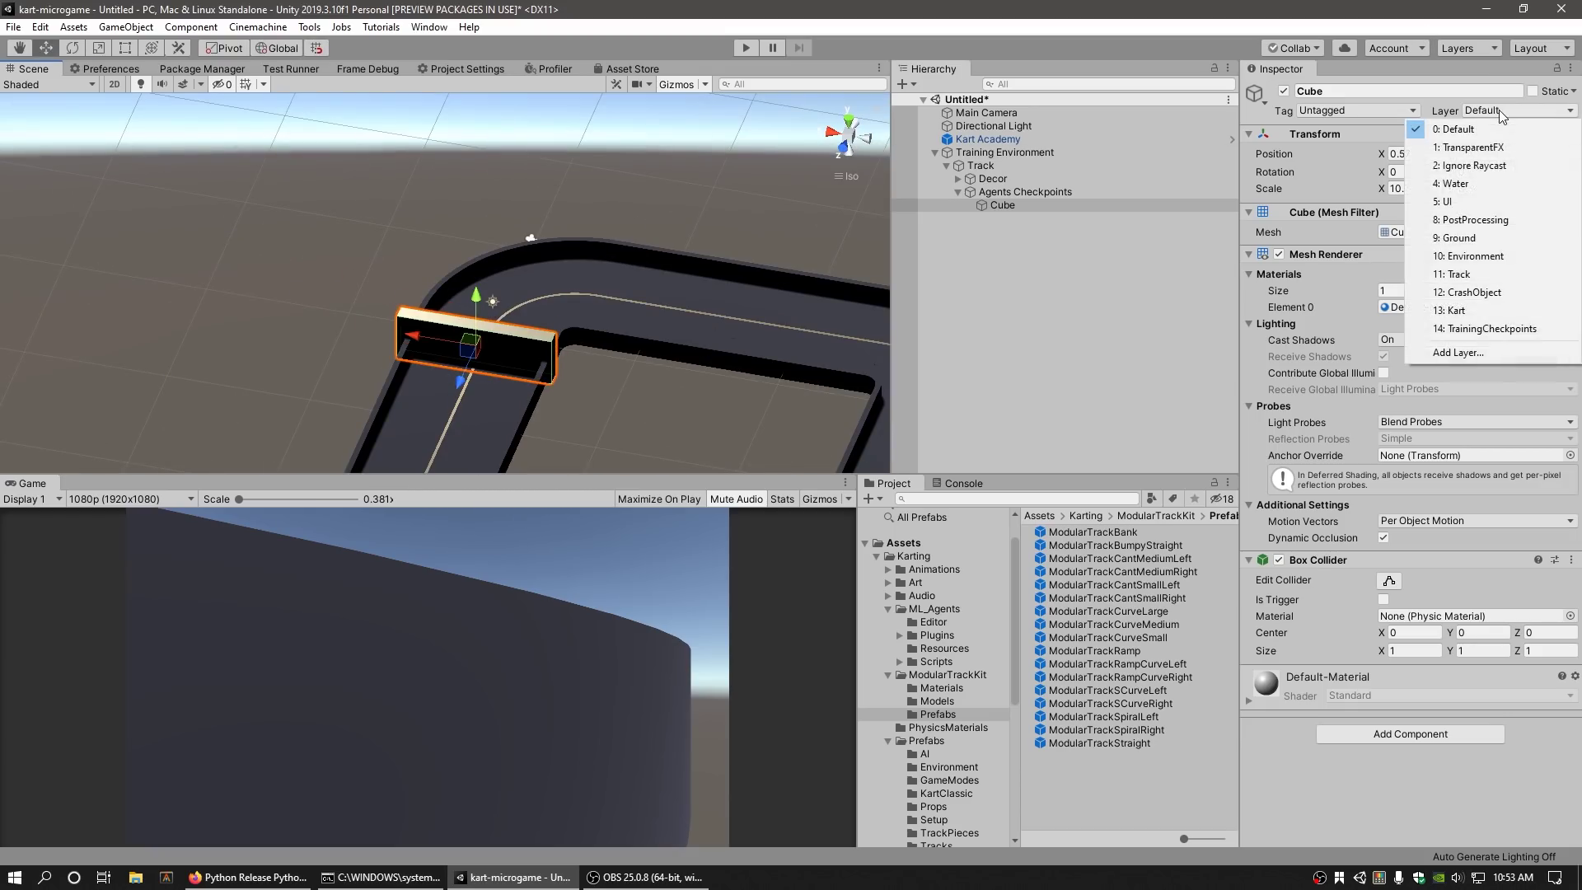
pyautogui.click(1503, 330)
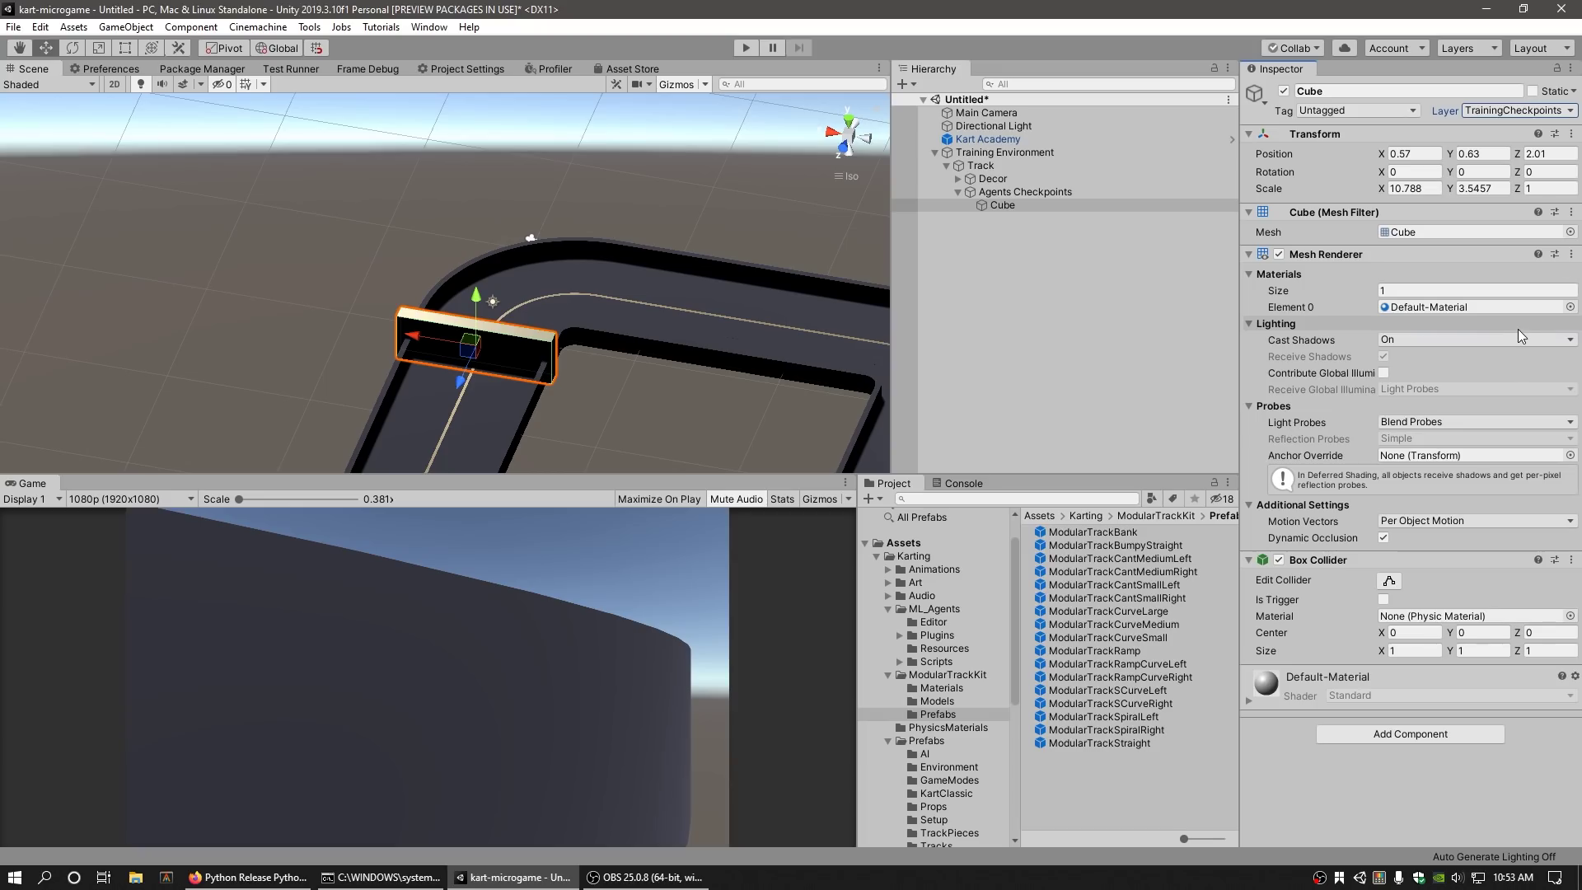
pyautogui.click(1572, 254)
pyautogui.click(1567, 332)
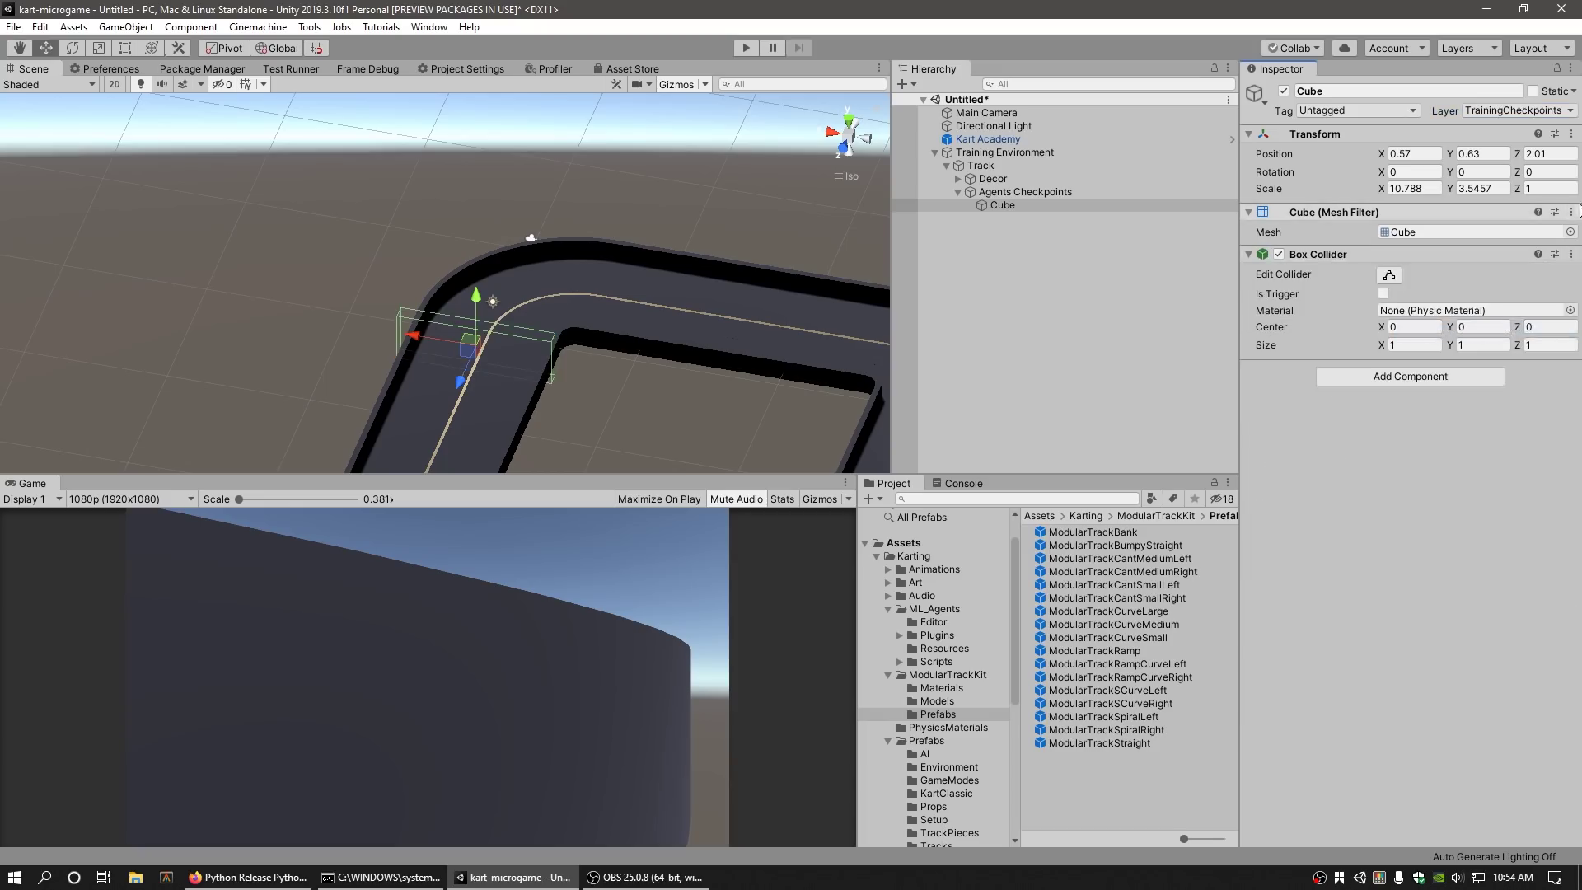
pyautogui.click(1572, 212)
pyautogui.click(1549, 290)
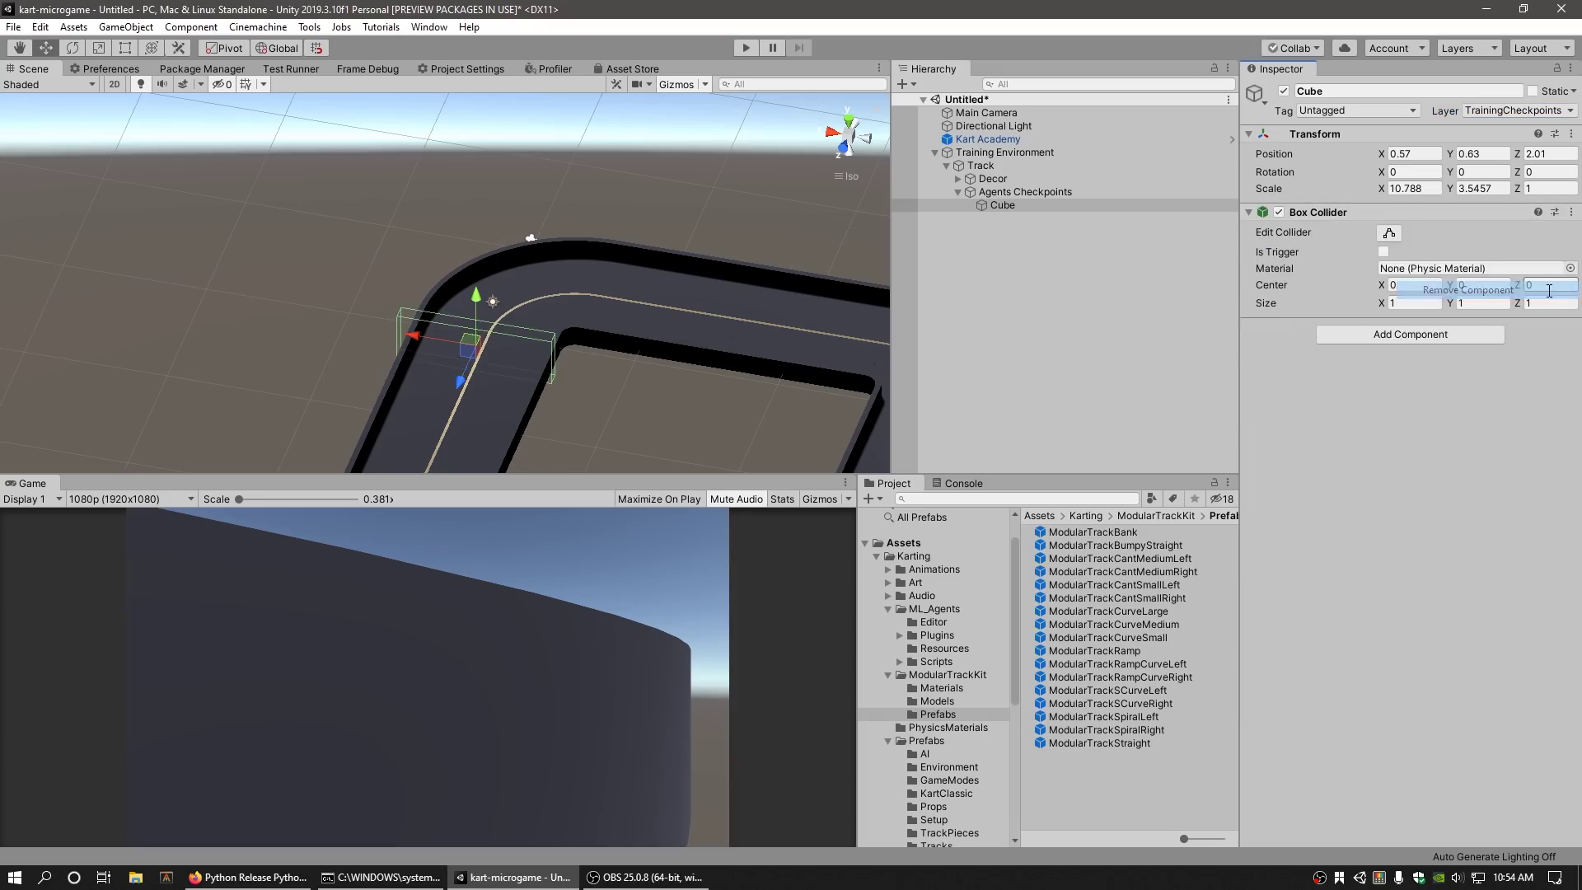
pyautogui.click(1384, 251)
# Step: Raise the checkpoint above the road and duplicate it into eight boxes spaced around the loop
pyautogui.moveTo(553, 329); pyautogui.dragTo(553, 278, button='middle')
pyautogui.keyDown('alt'); pyautogui.moveTo(553, 278); pyautogui.dragTo(346, 309); pyautogui.keyUp('alt')
pyautogui.hotkey('ctrl', 'd')
pyautogui.keyDown('alt'); pyautogui.moveTo(346, 309); pyautogui.dragTo(255, 307); pyautogui.keyUp('alt')
pyautogui.hotkey('ctrl', 'd')
pyautogui.hotkey('ctrl', 'd')
pyautogui.press('e')
pyautogui.hotkey('ctrl', 'd')
pyautogui.hotkey('ctrl', 'd')
pyautogui.press('w')
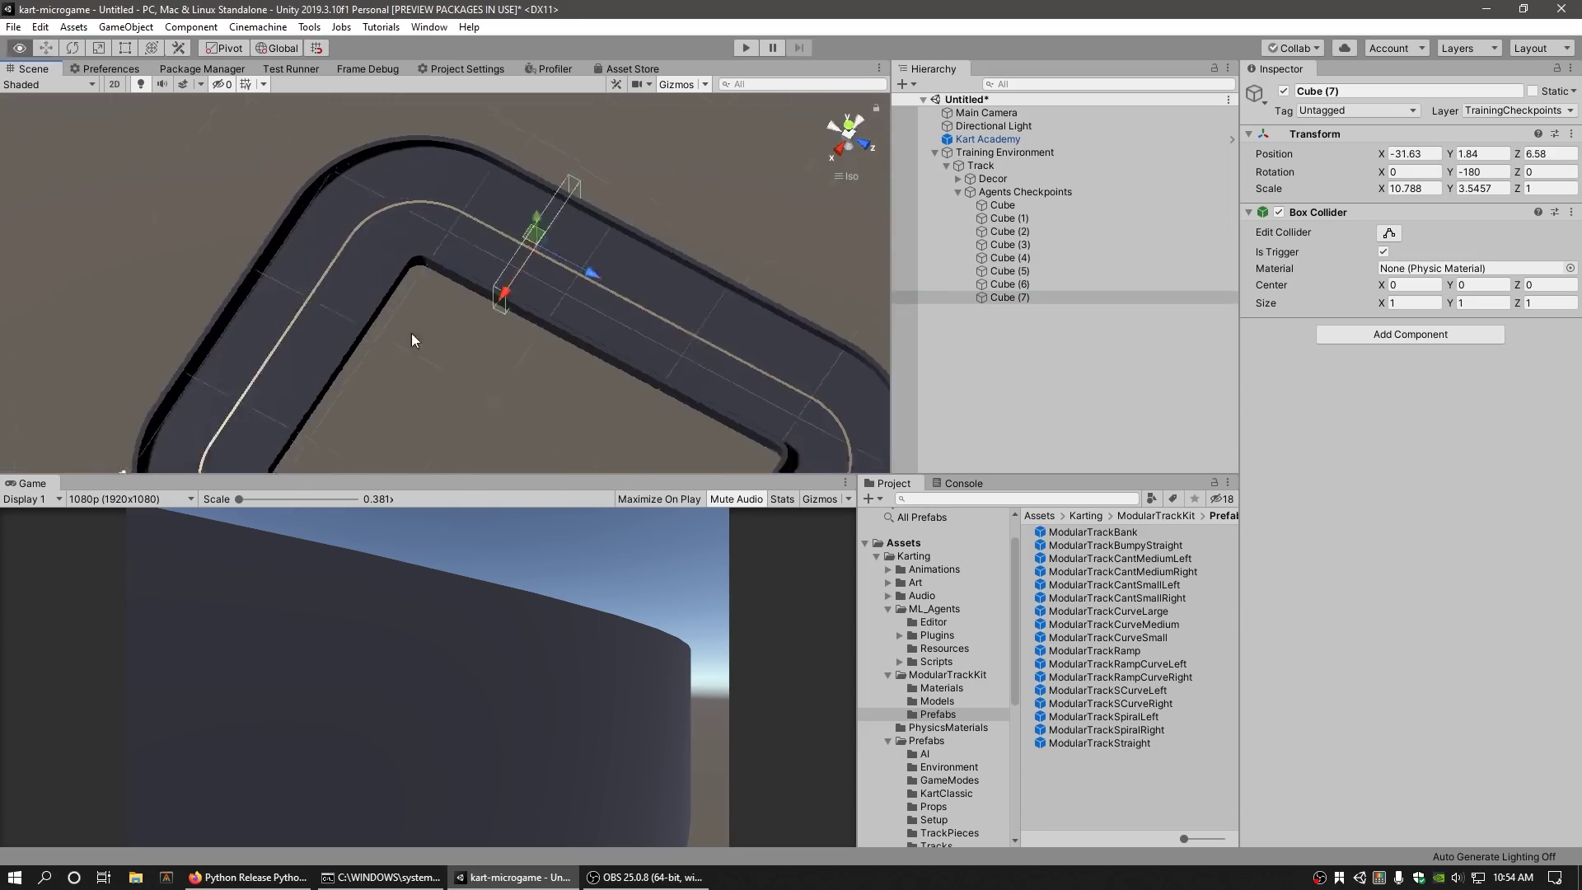
pyautogui.press('e')
pyautogui.keyDown('alt'); pyautogui.moveTo(412, 333); pyautogui.dragTo(483, 255); pyautogui.keyUp('alt')
pyautogui.press('w')
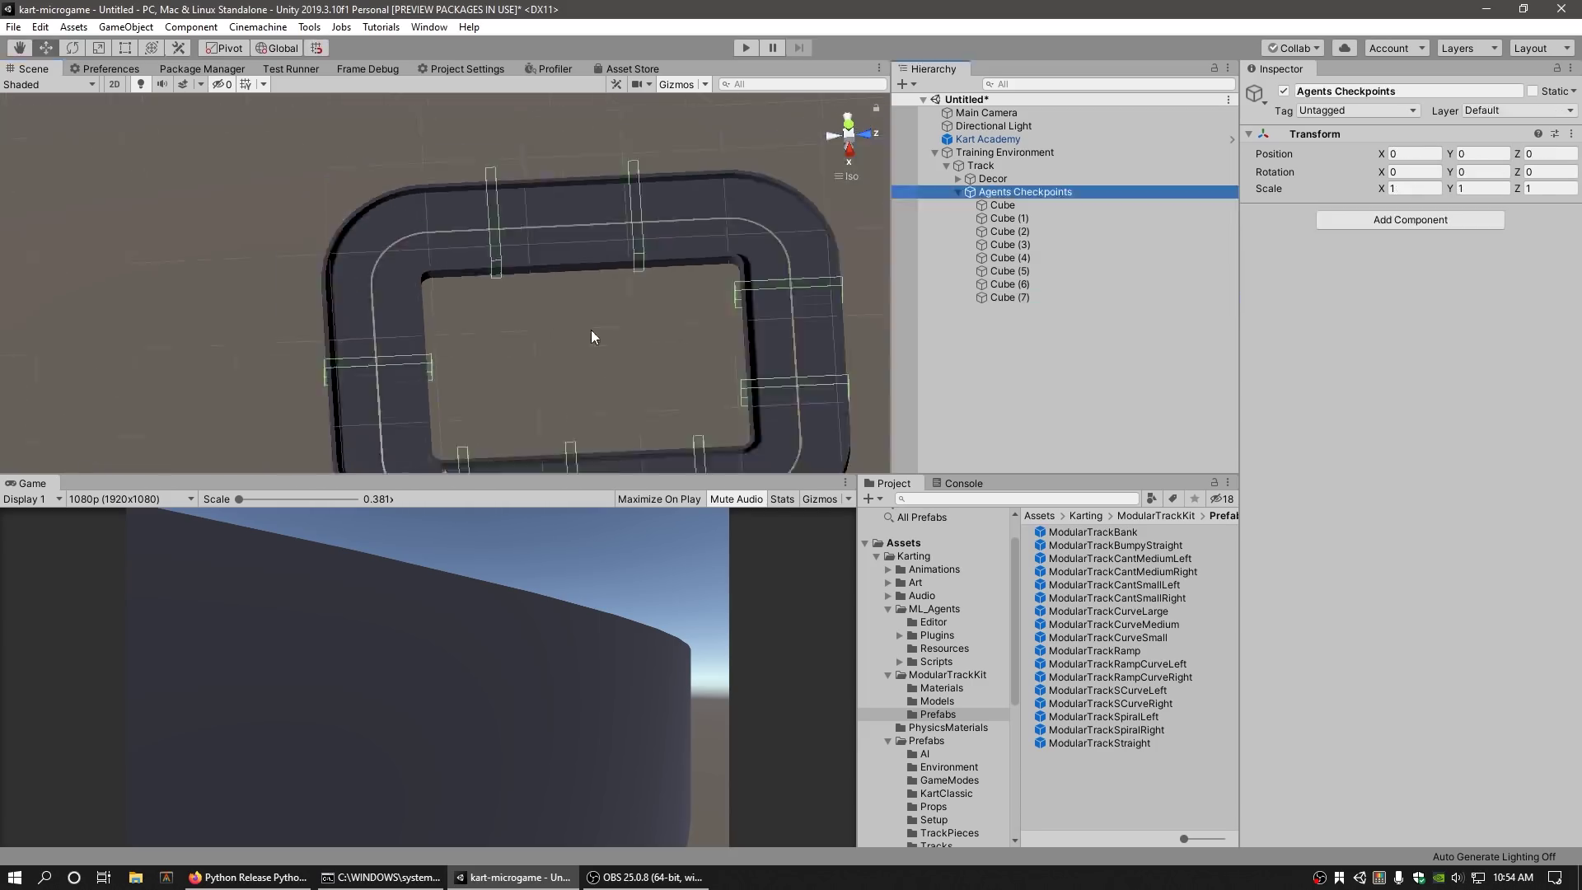
pyautogui.keyDown('alt'); pyautogui.moveTo(591, 336); pyautogui.dragTo(651, 297); pyautogui.keyUp('alt')
# Step: Add Debug Checkpoint Ray to Track and fill its Colliders list with the eight checkpoint cubes
pyautogui.click(1041, 165)
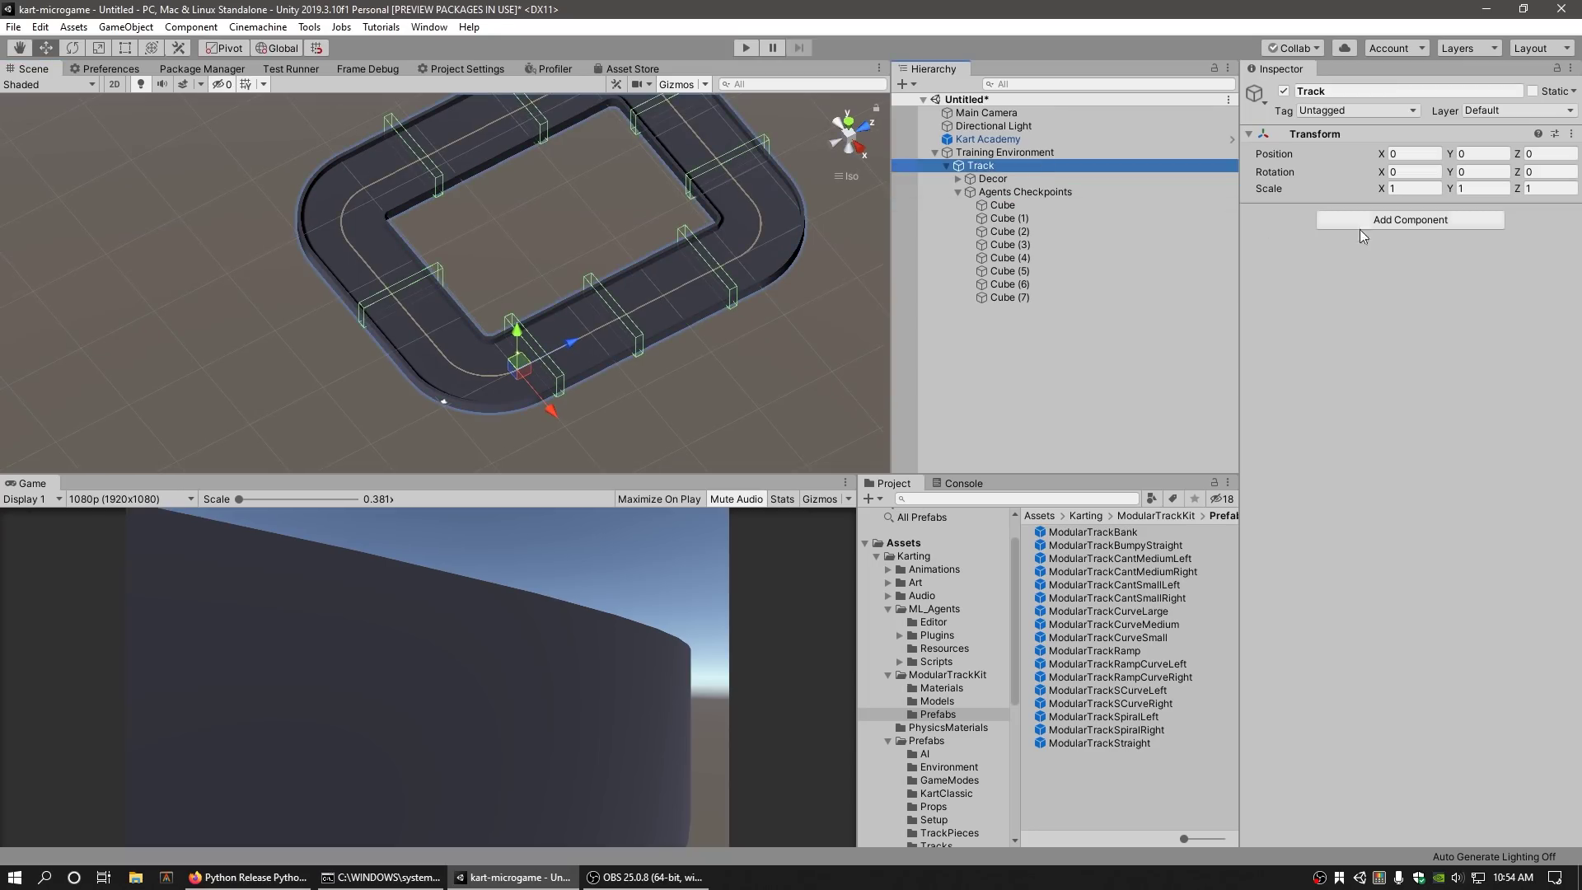
pyautogui.click(1410, 220)
pyautogui.press('Return')
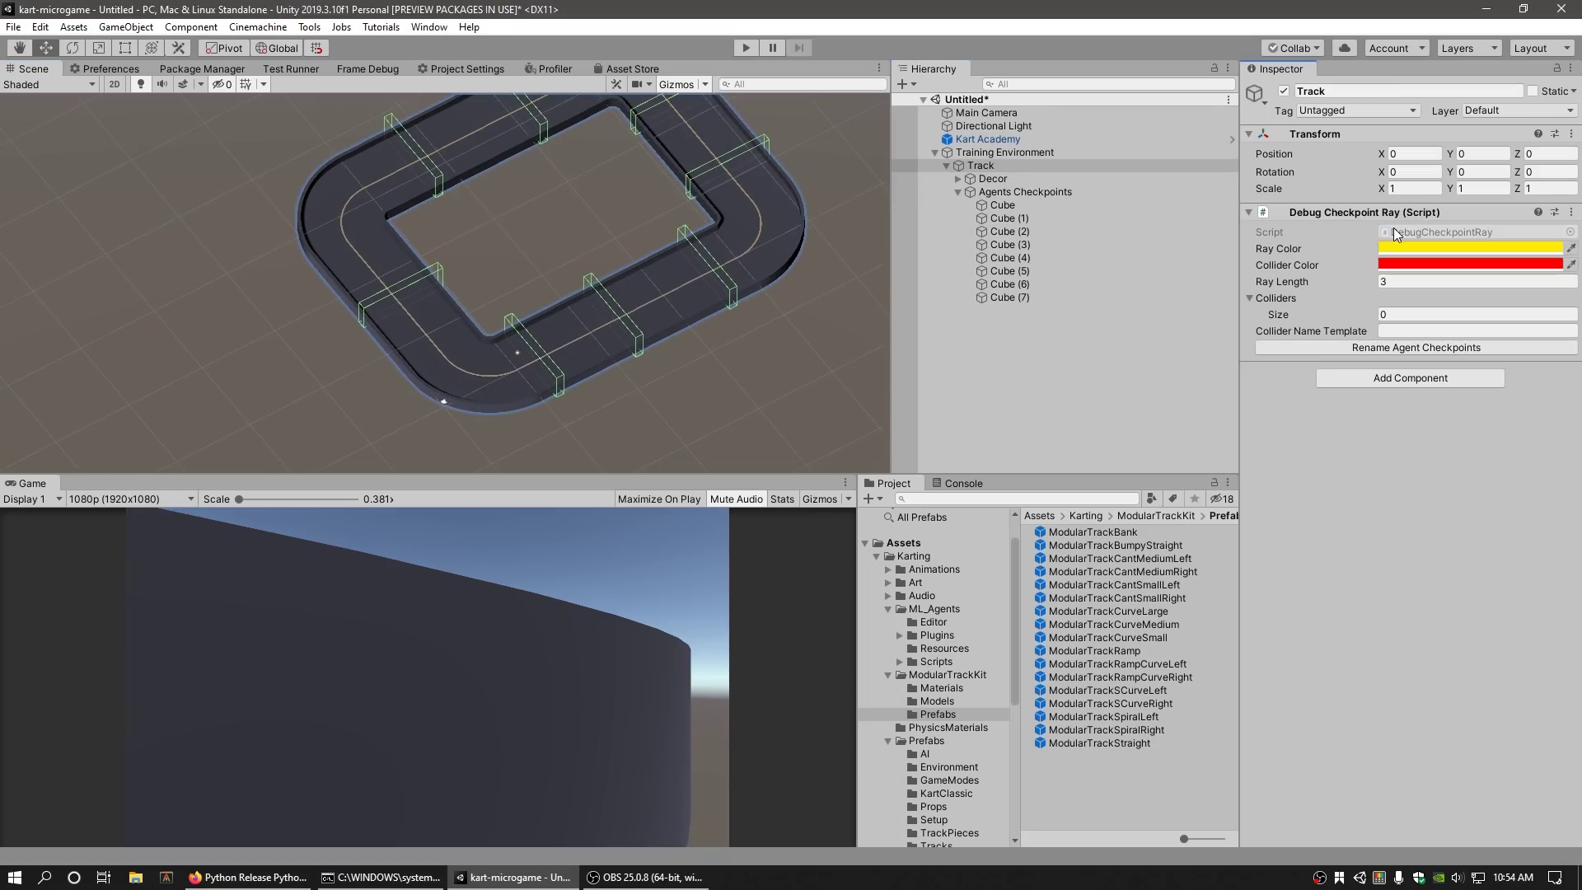
pyautogui.click(1002, 204)
pyautogui.keyDown('shift'); pyautogui.click(1047, 297); pyautogui.keyUp('shift')
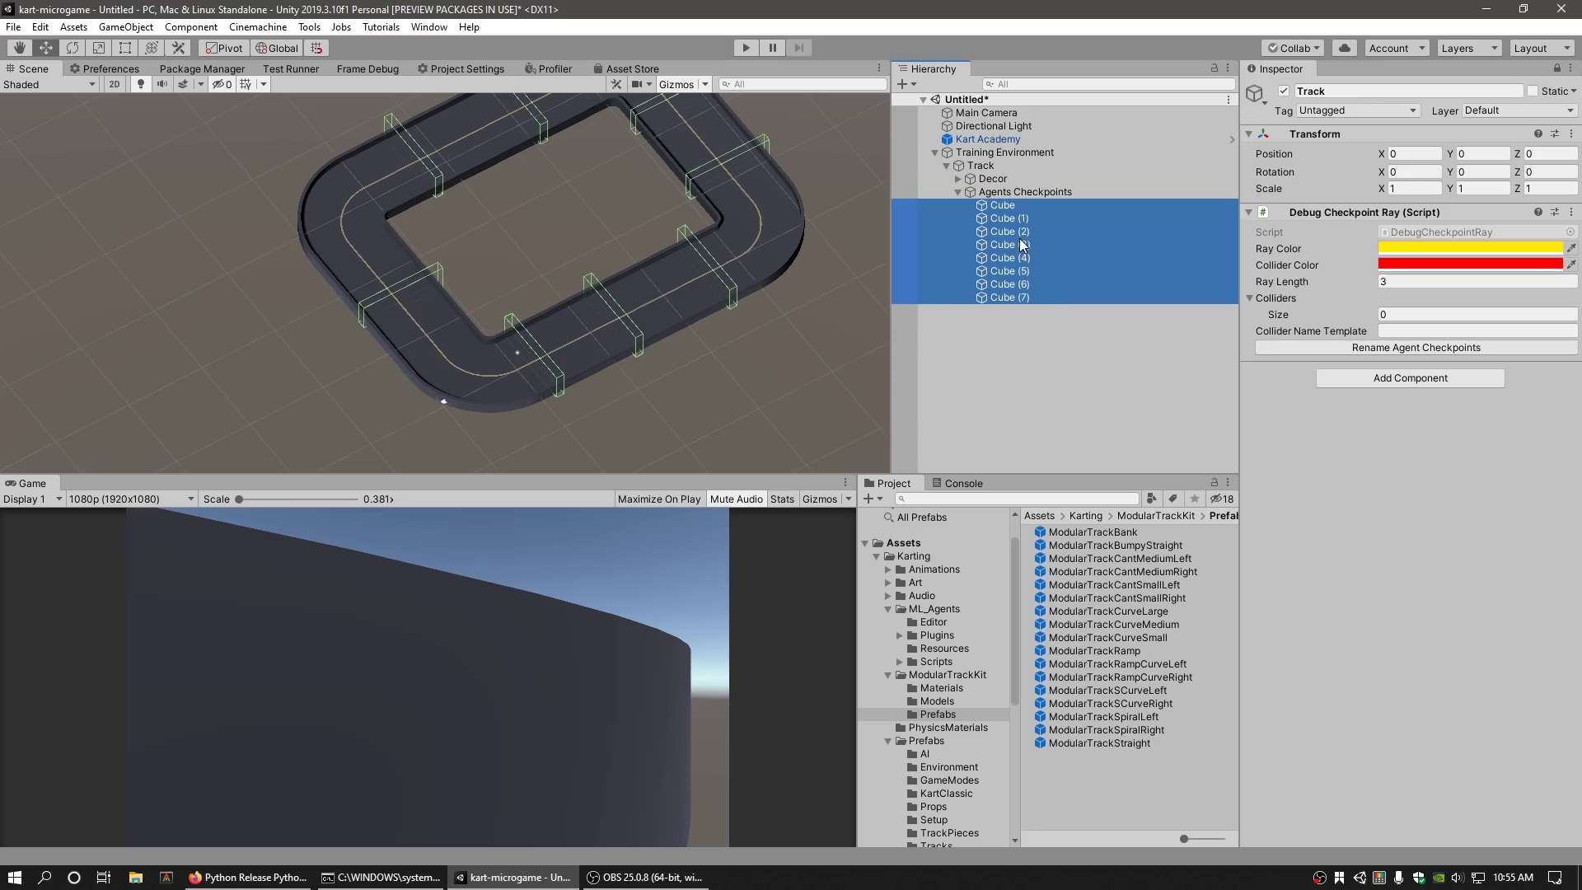
pyautogui.moveTo(1028, 248); pyautogui.dragTo(1289, 305)
pyautogui.click(1557, 69)
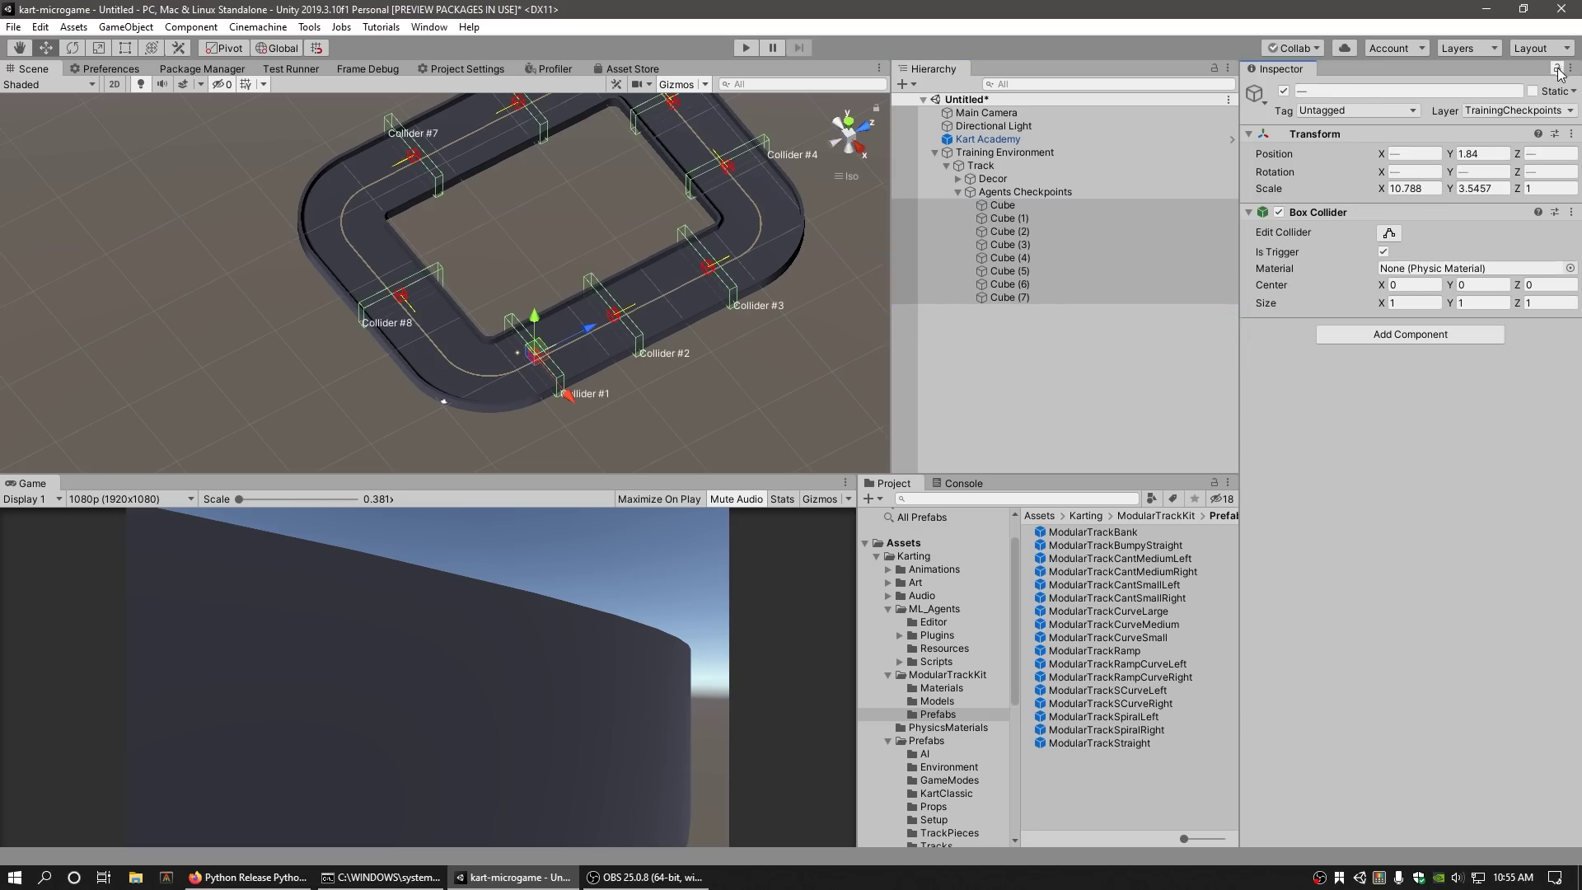
# Step: Reselect Track and adjust the view to see the rays labelled Collider #1 to #8
pyautogui.moveTo(475, 293); pyautogui.dragTo(467, 321, button='middle')
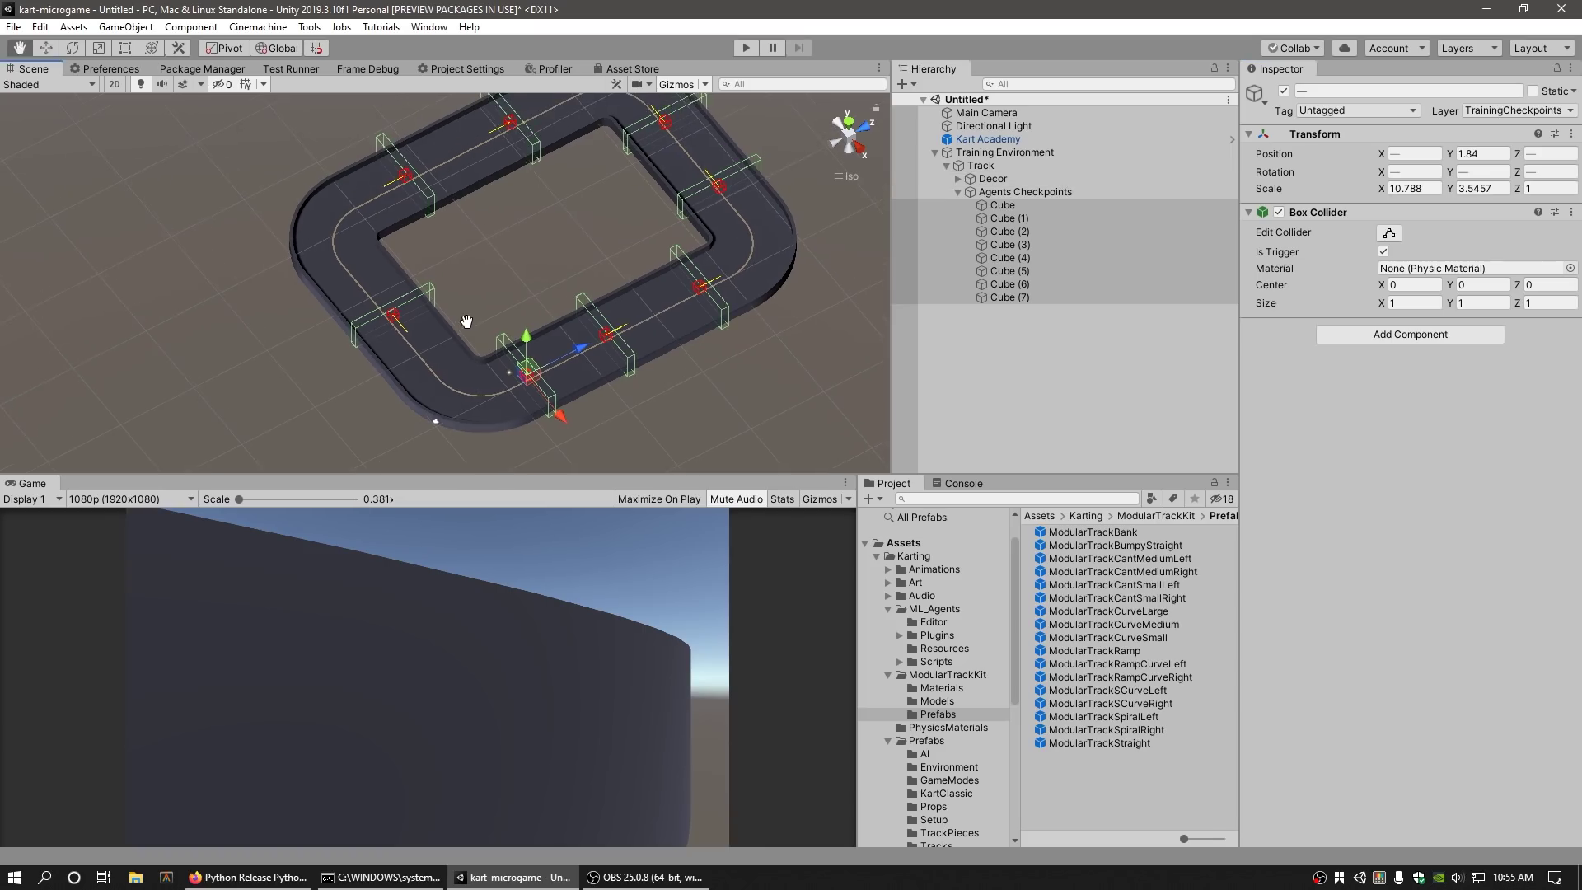
pyautogui.moveTo(677, 206); pyautogui.dragTo(630, 258, button='middle')
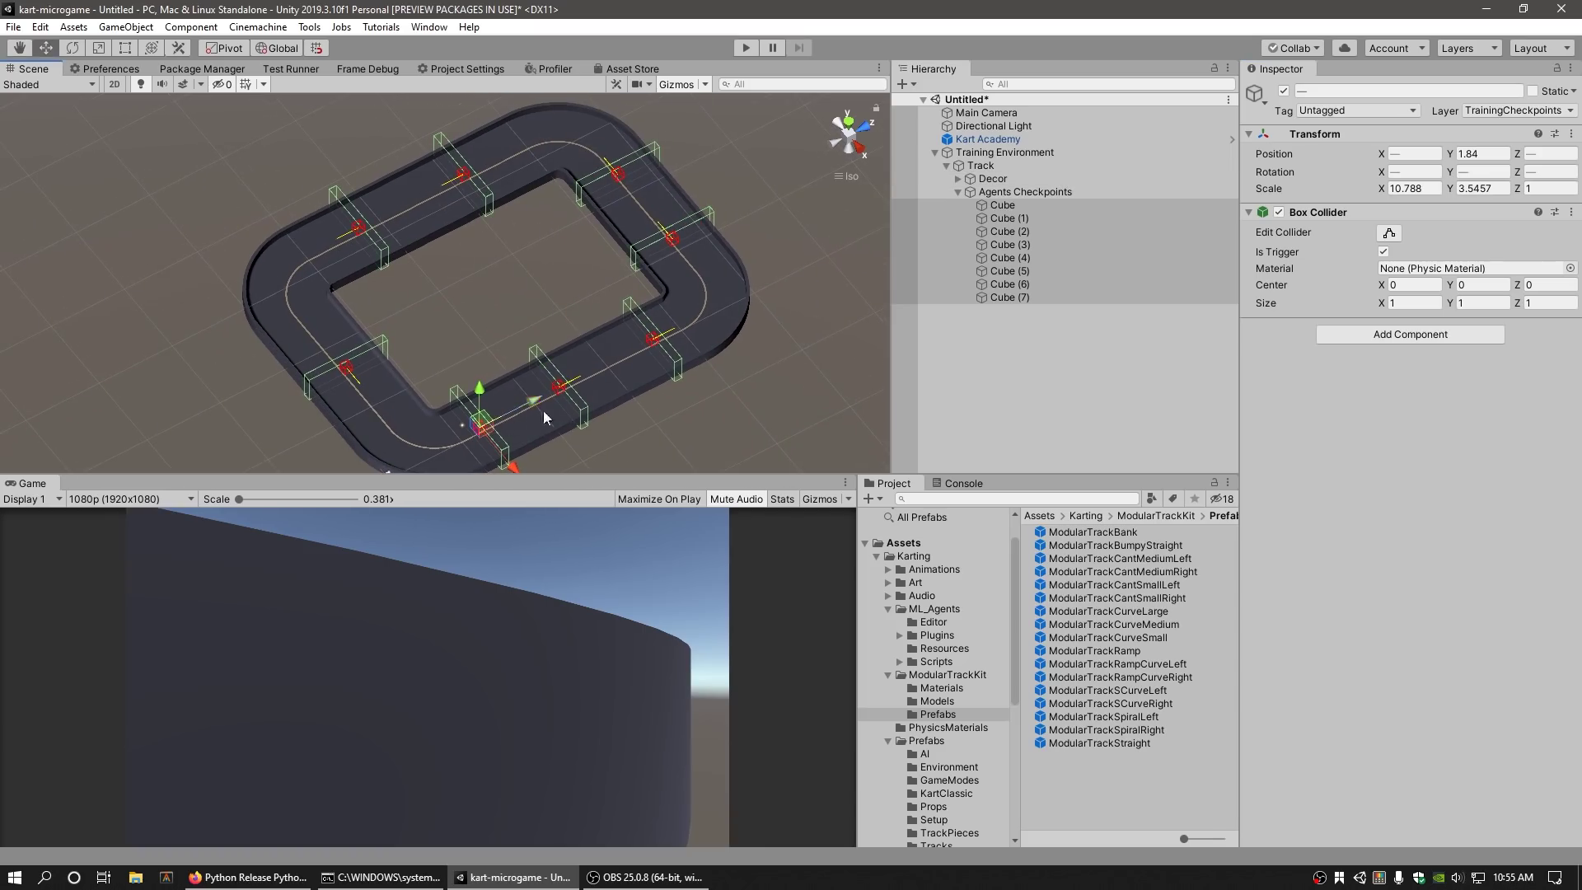
pyautogui.click(1016, 165)
pyautogui.moveTo(536, 381)
pyautogui.keyDown('alt'); pyautogui.mouseDown()
pyautogui.moveTo(558, 362)
pyautogui.moveTo(505, 381)
pyautogui.mouseUp(); pyautogui.keyUp('alt')
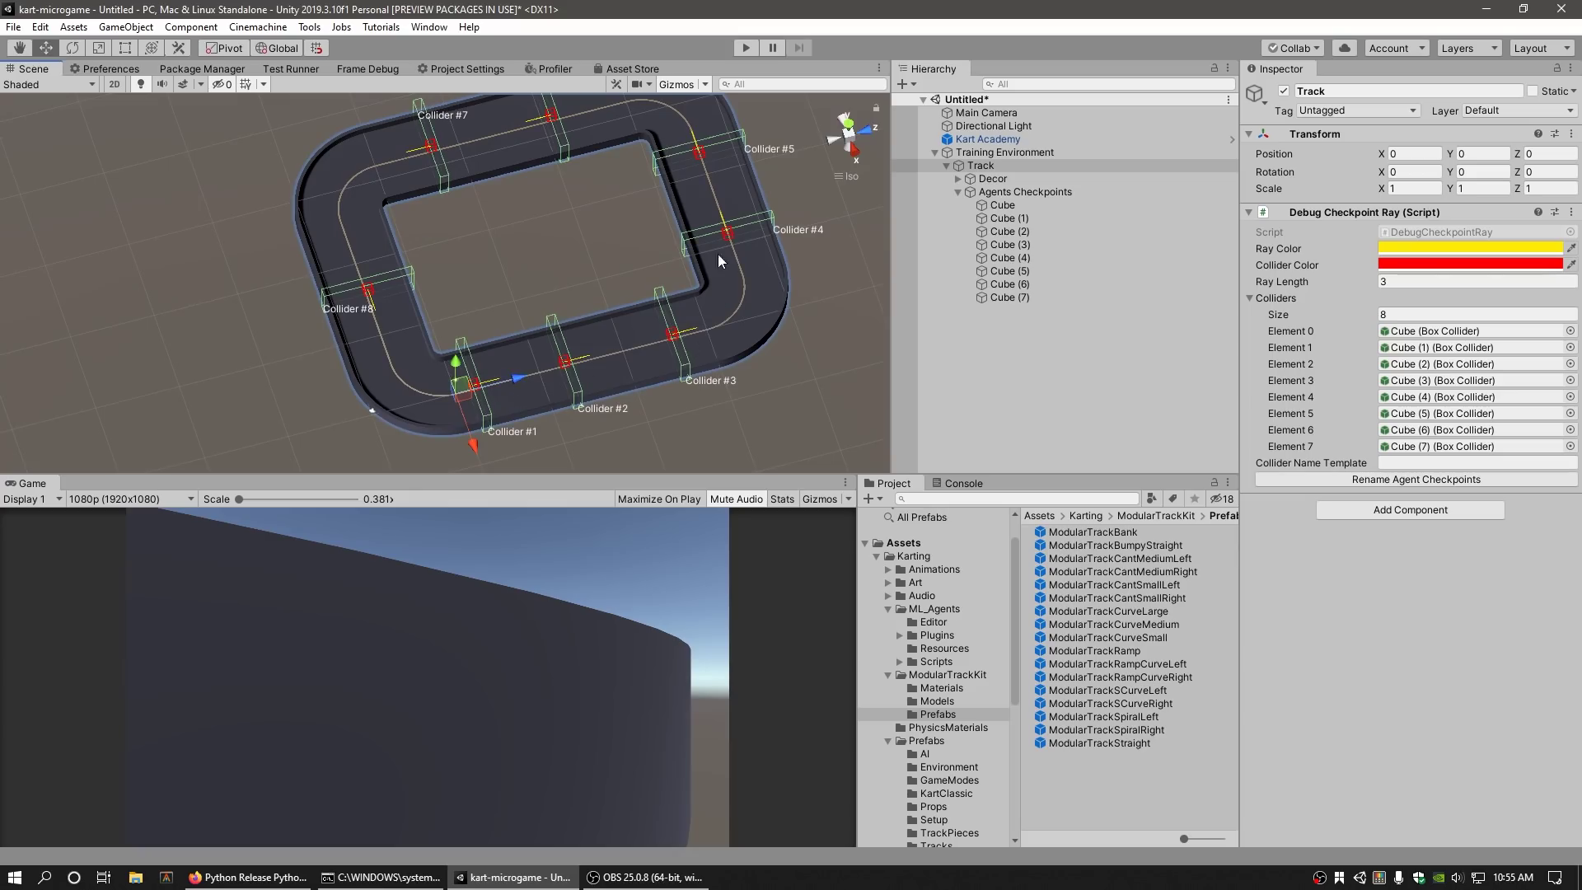
pyautogui.moveTo(619, 148); pyautogui.dragTo(623, 221, button='middle')
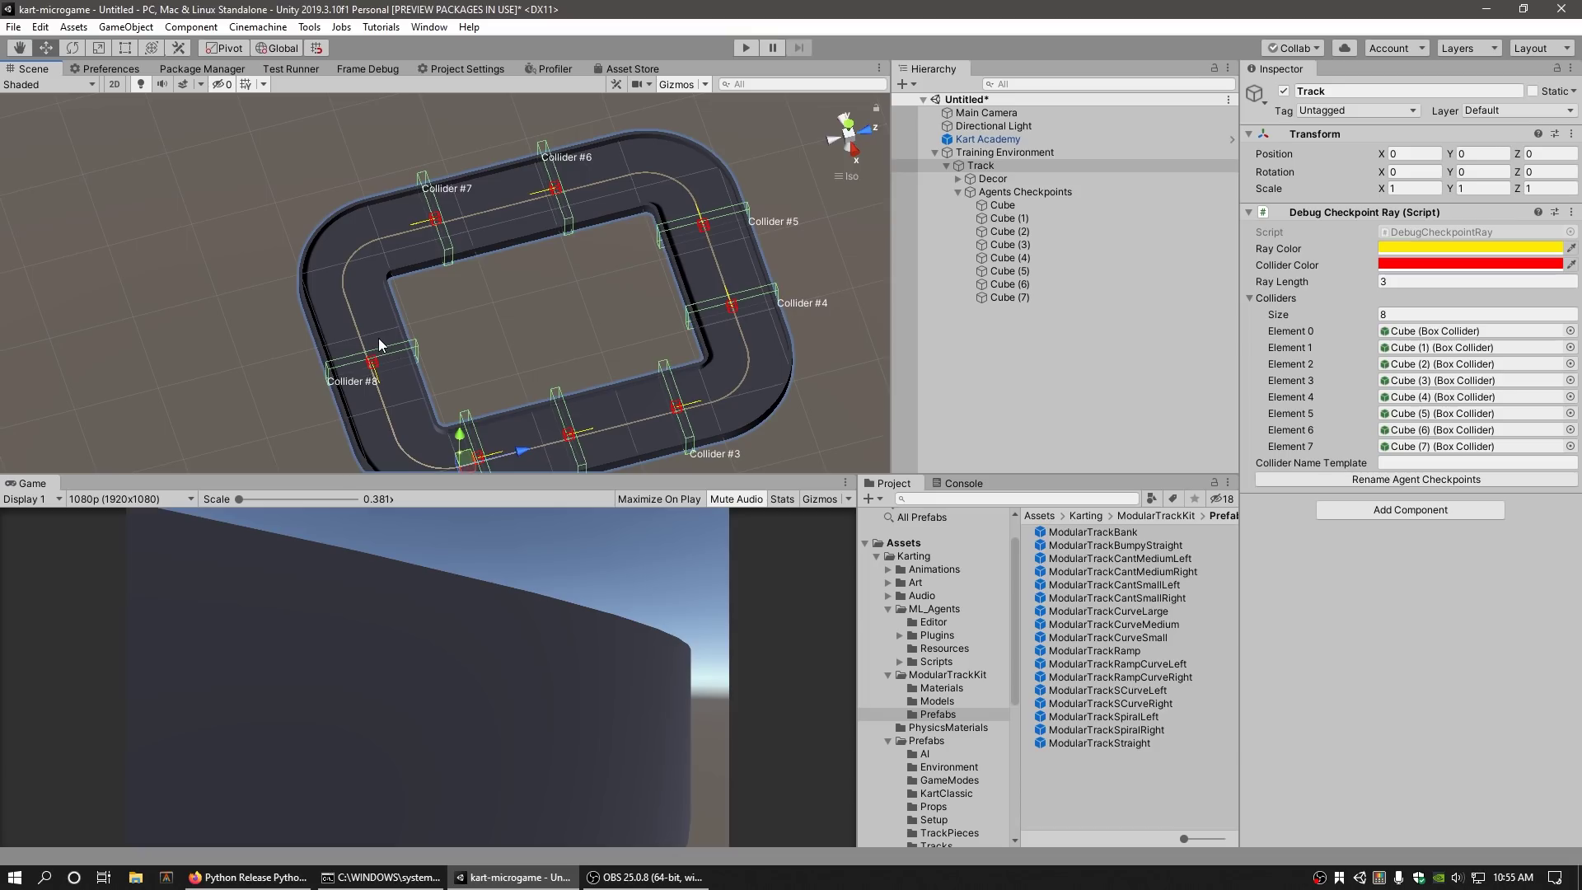
# Step: Add the KartClassic_MLAgent prefab from the KartClassic folder under Training Environment
pyautogui.click(956, 753)
pyautogui.scroll(-3, 973, 735)
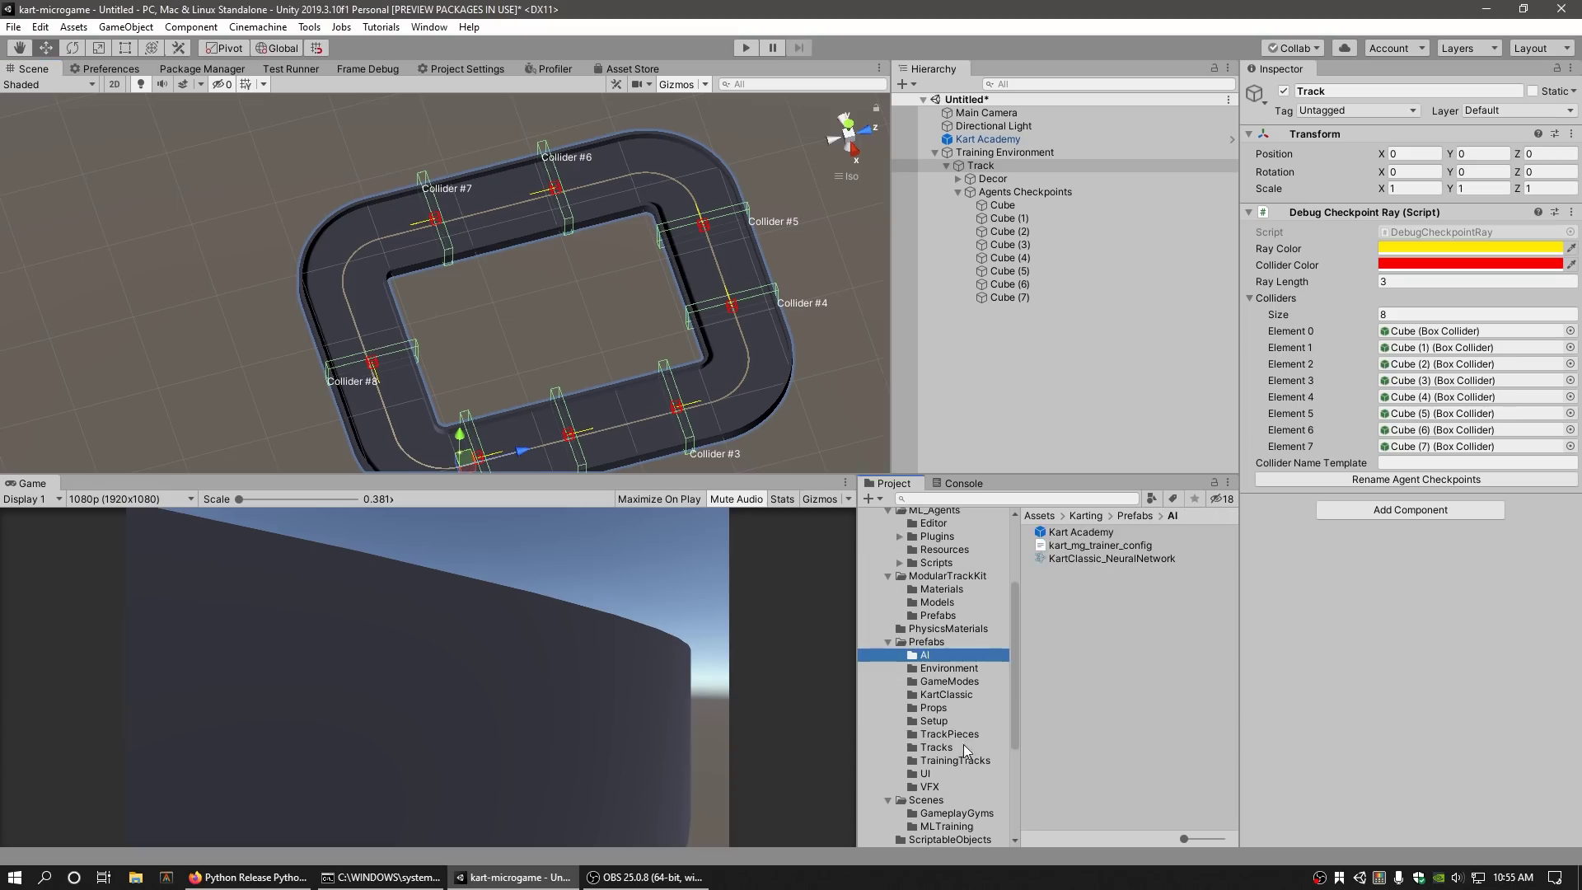
pyautogui.click(953, 694)
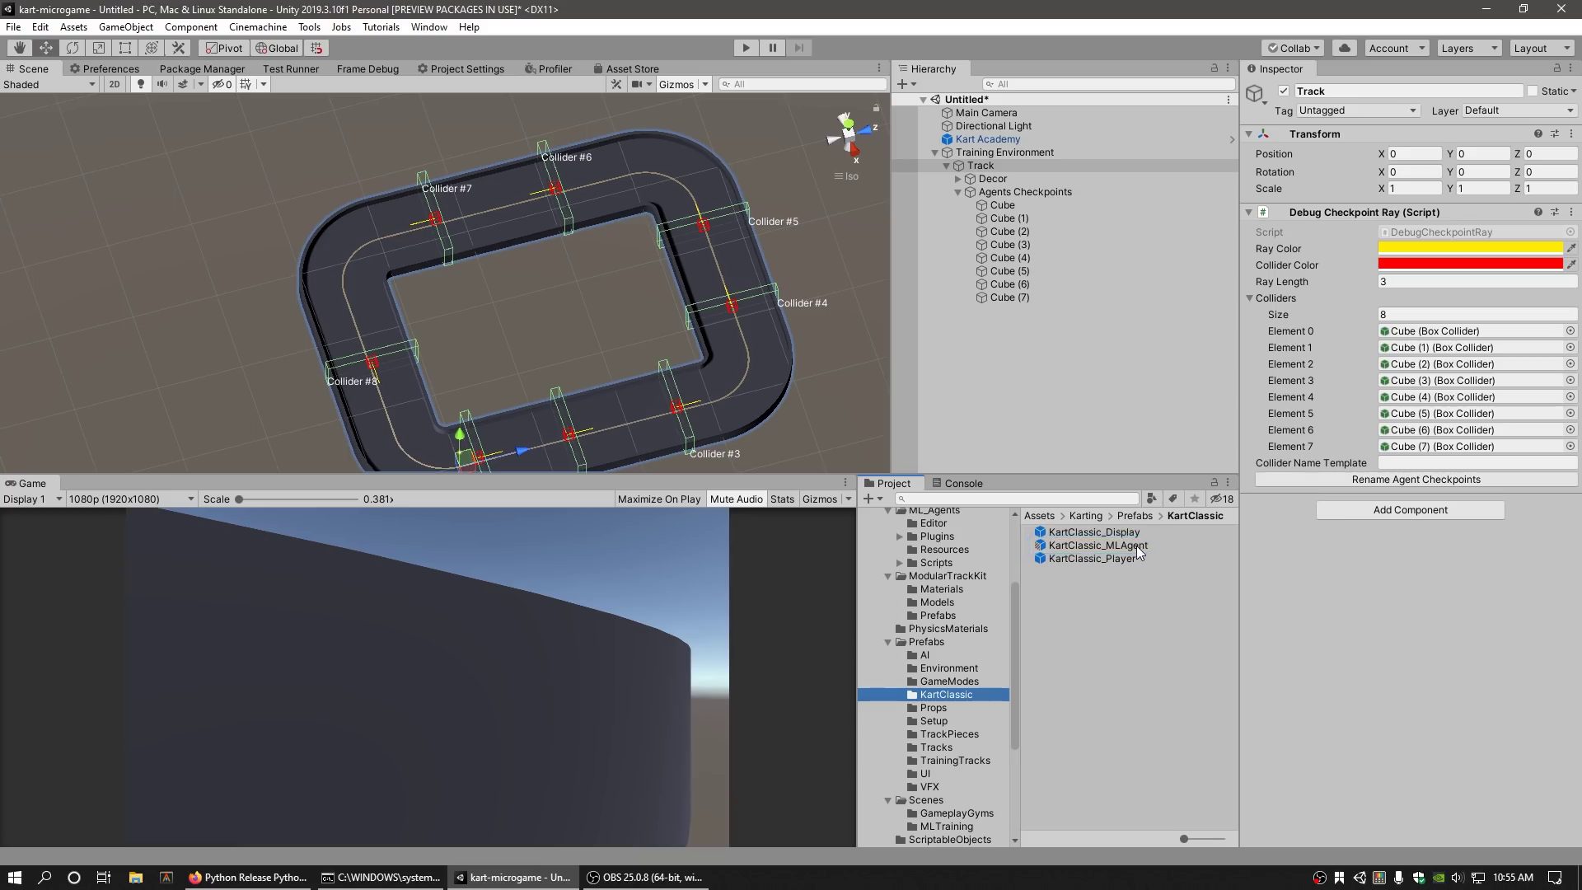
pyautogui.moveTo(1136, 545); pyautogui.dragTo(965, 164)
pyautogui.moveTo(1576, 321); pyautogui.dragTo(1580, 780)
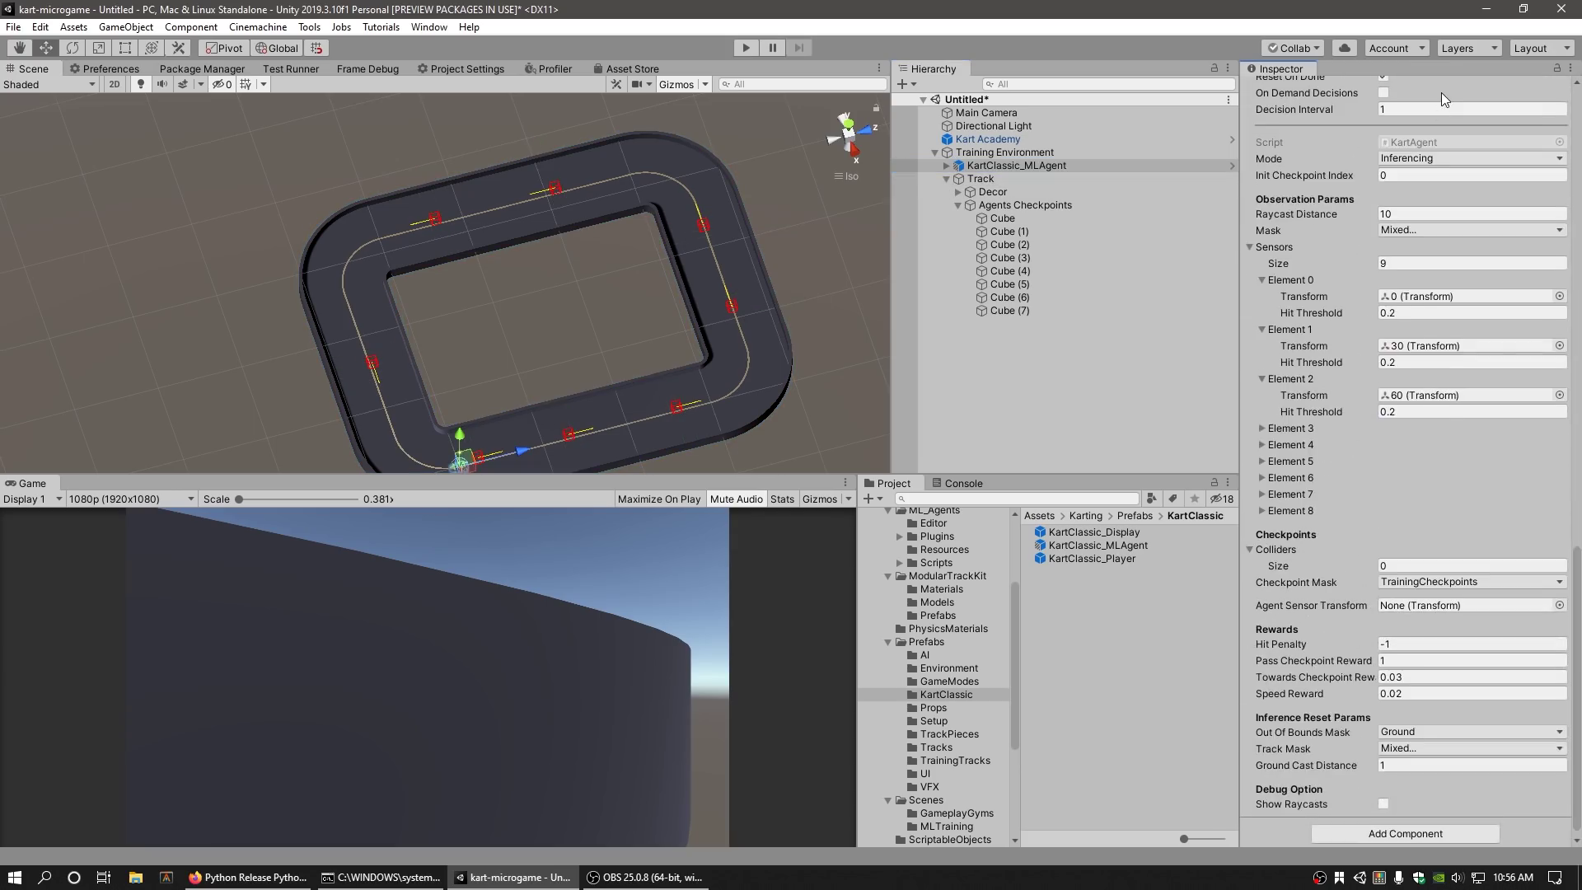
# Step: With the Inspector locked, drag Cube through Cube (7) into the Kart Agent's Colliders list
pyautogui.click(1558, 69)
pyautogui.click(1159, 232)
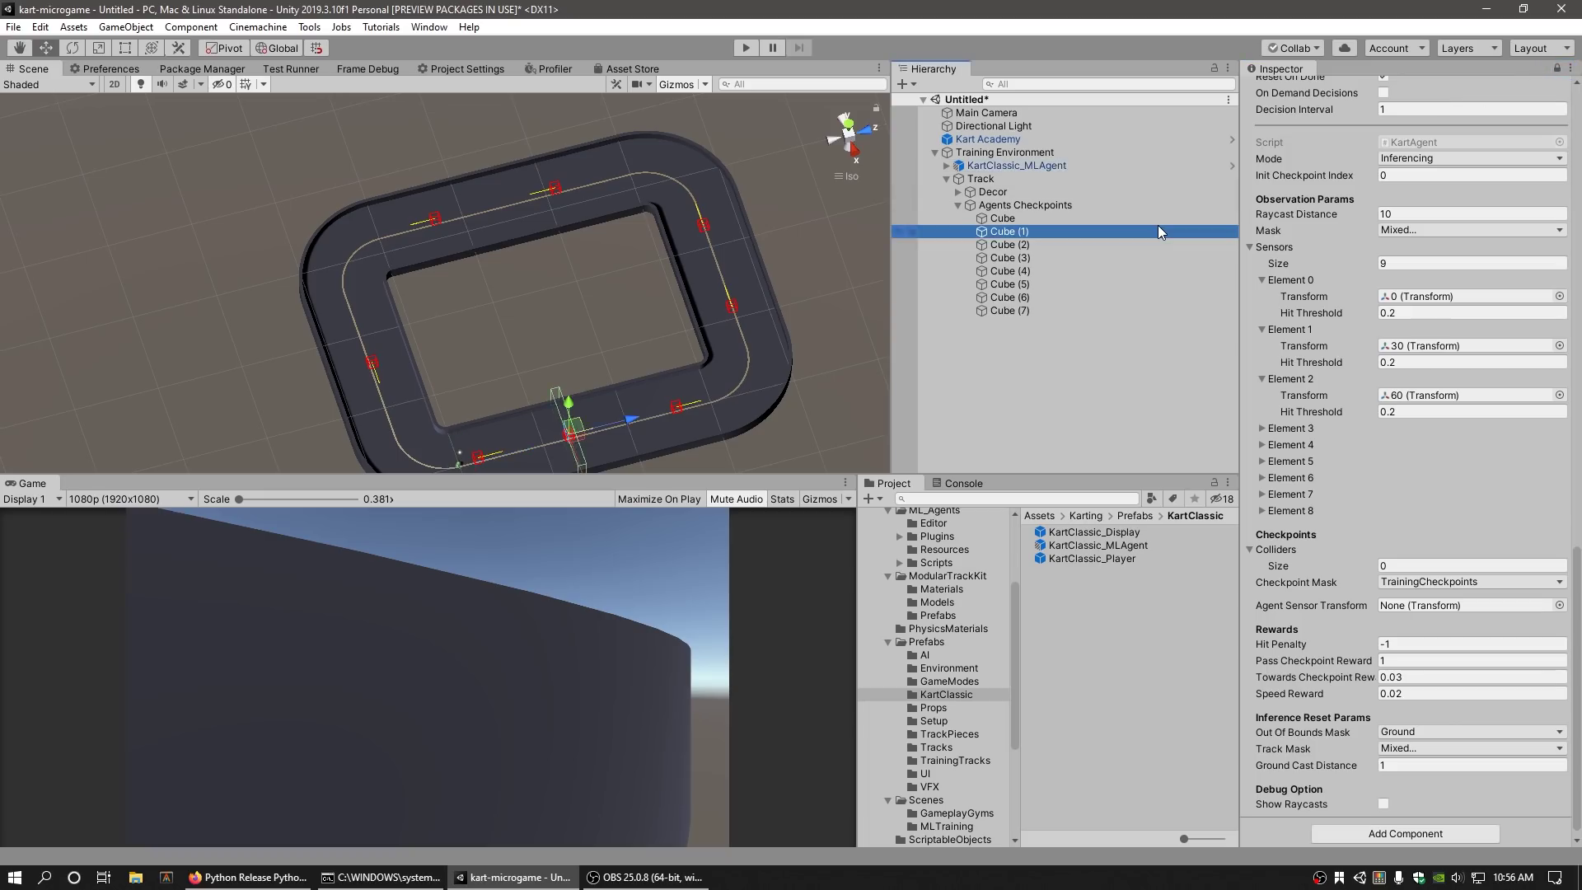
pyautogui.click(1156, 218)
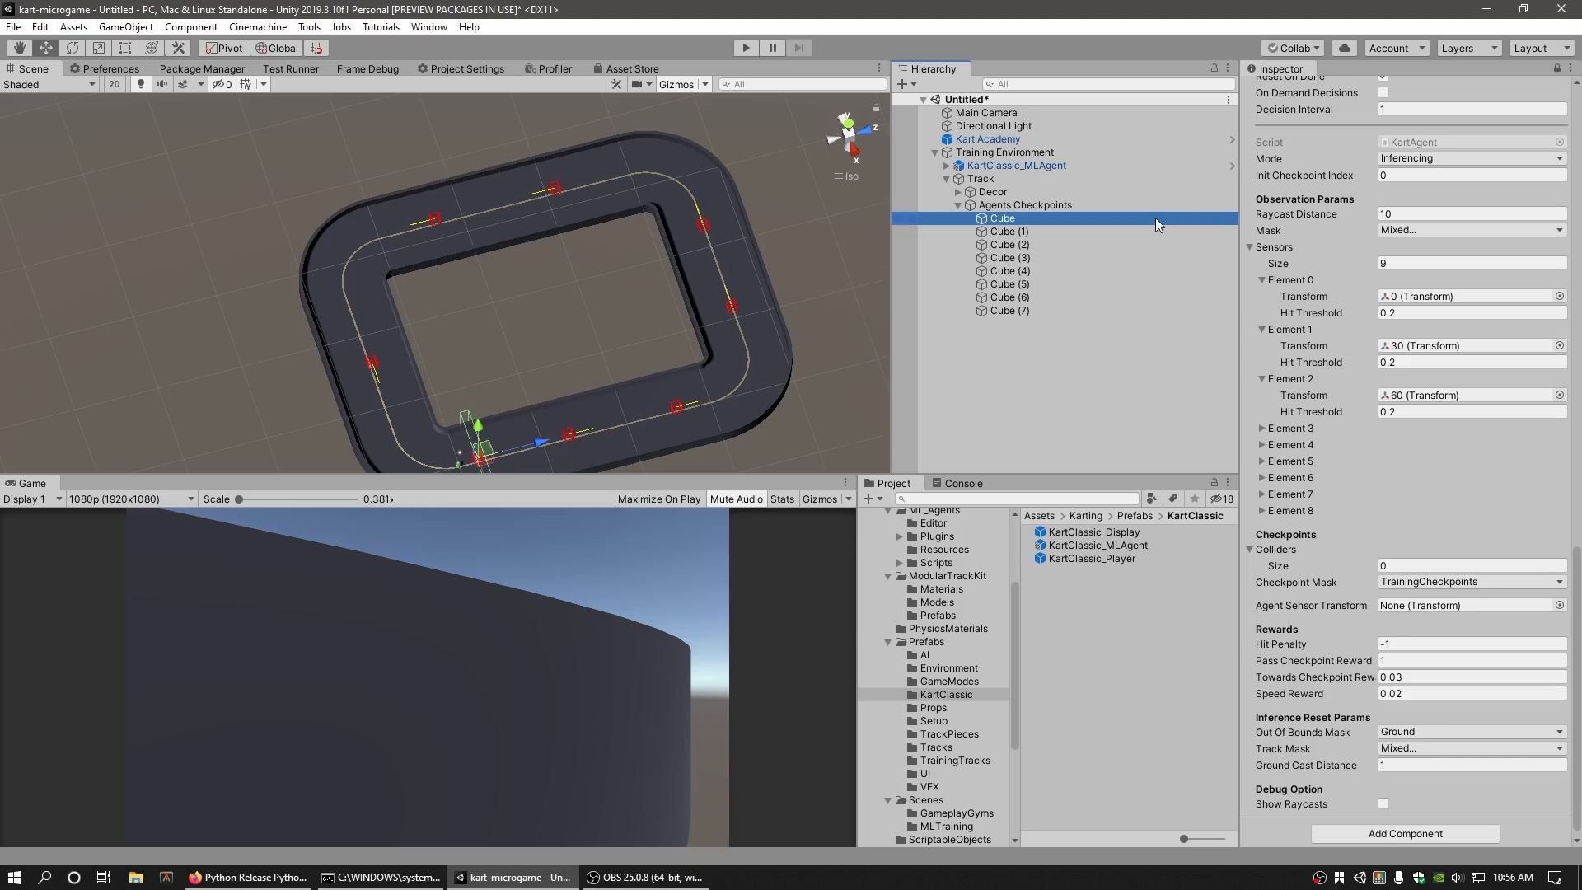
pyautogui.keyDown('shift'); pyautogui.click(1135, 312); pyautogui.keyUp('shift')
pyautogui.moveTo(1055, 246); pyautogui.dragTo(1284, 551)
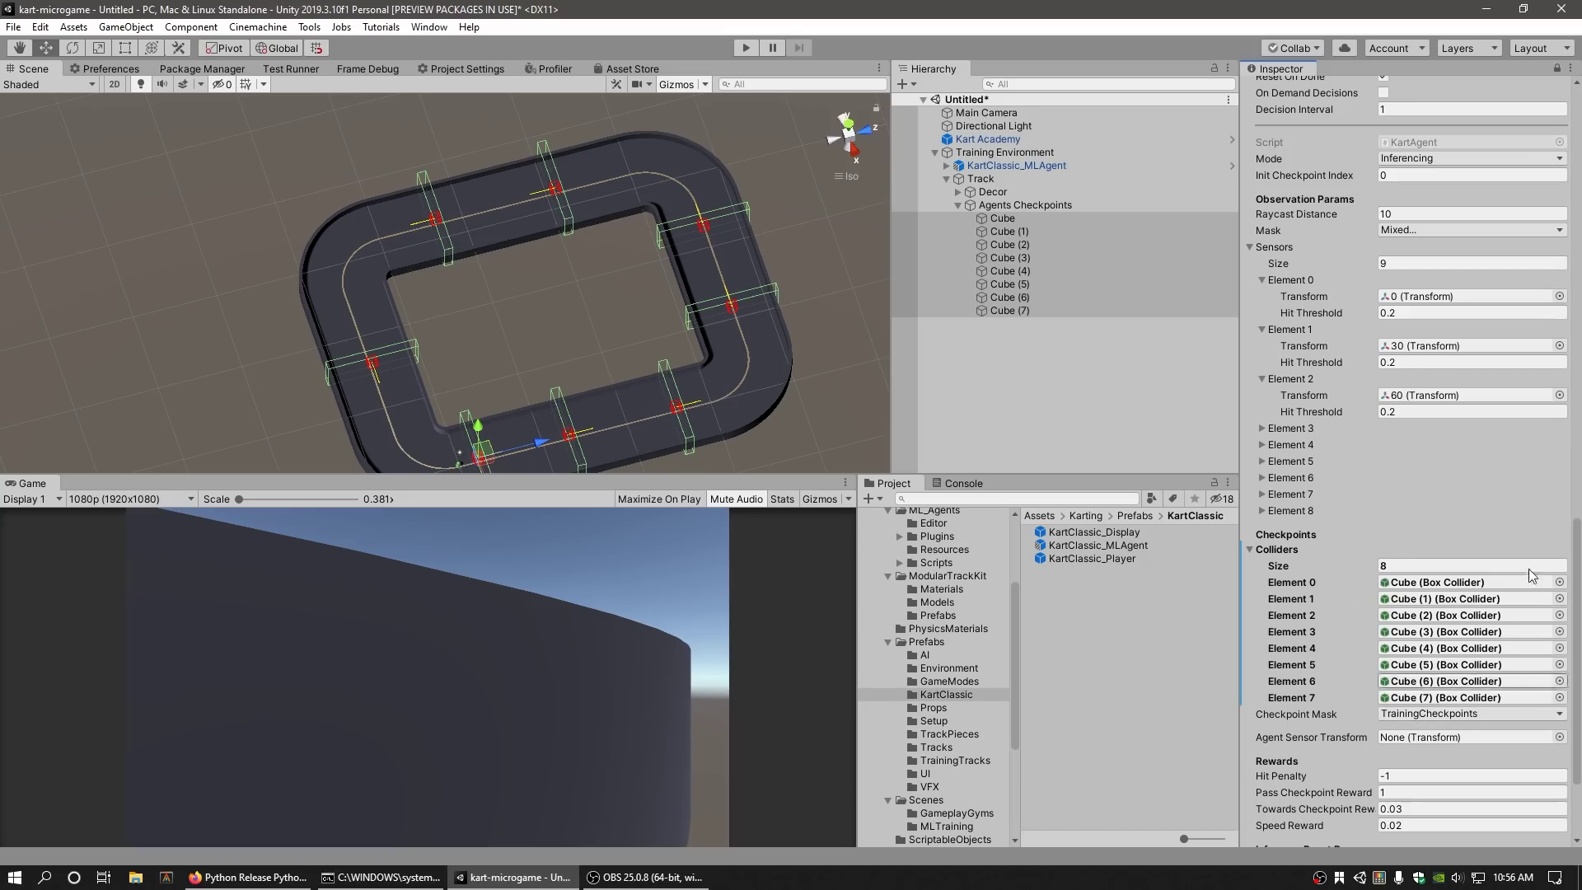
pyautogui.click(1556, 70)
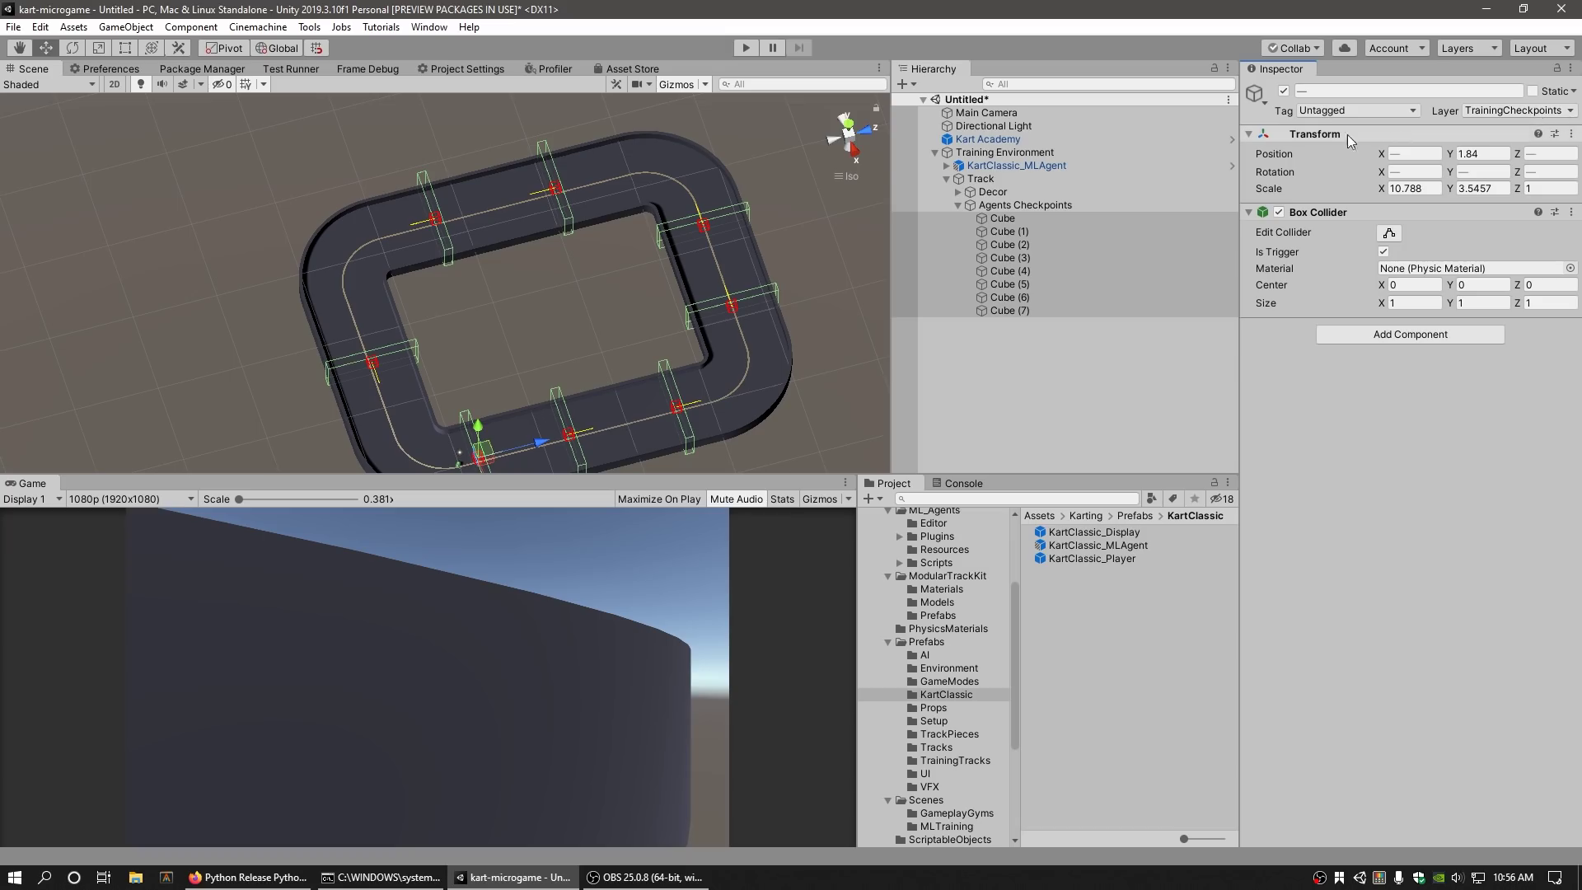
pyautogui.click(1105, 166)
# Step: Leave the kart agent with no model and set its Mode to Training
pyautogui.moveTo(1577, 175); pyautogui.dragTo(1578, 382)
pyautogui.click(1559, 590)
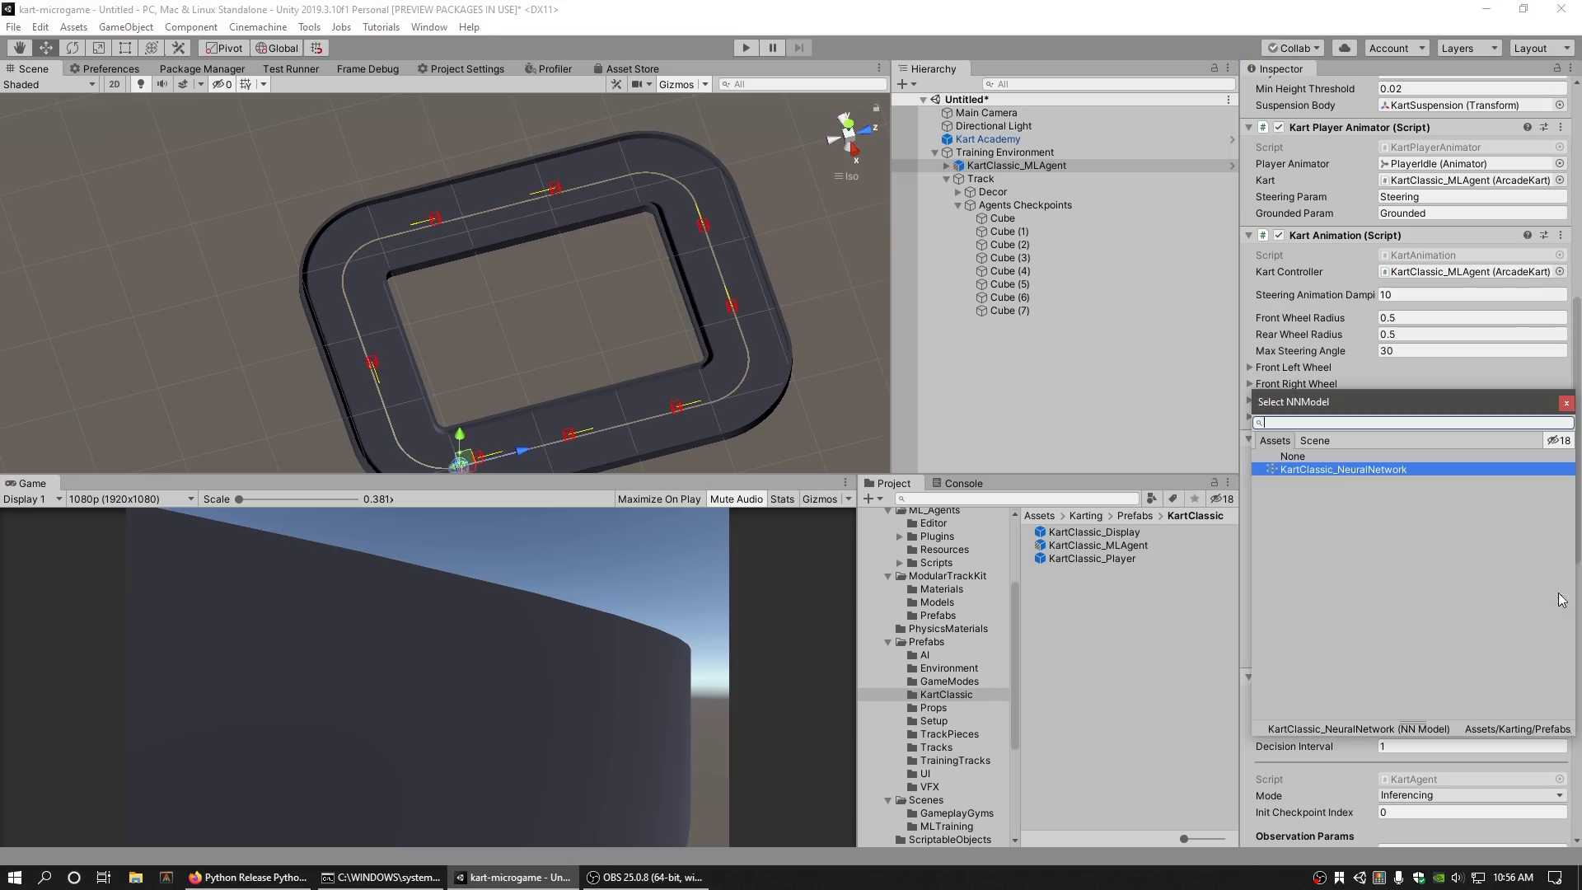
pyautogui.doubleClick(1319, 457)
pyautogui.scroll(-5, 1477, 581)
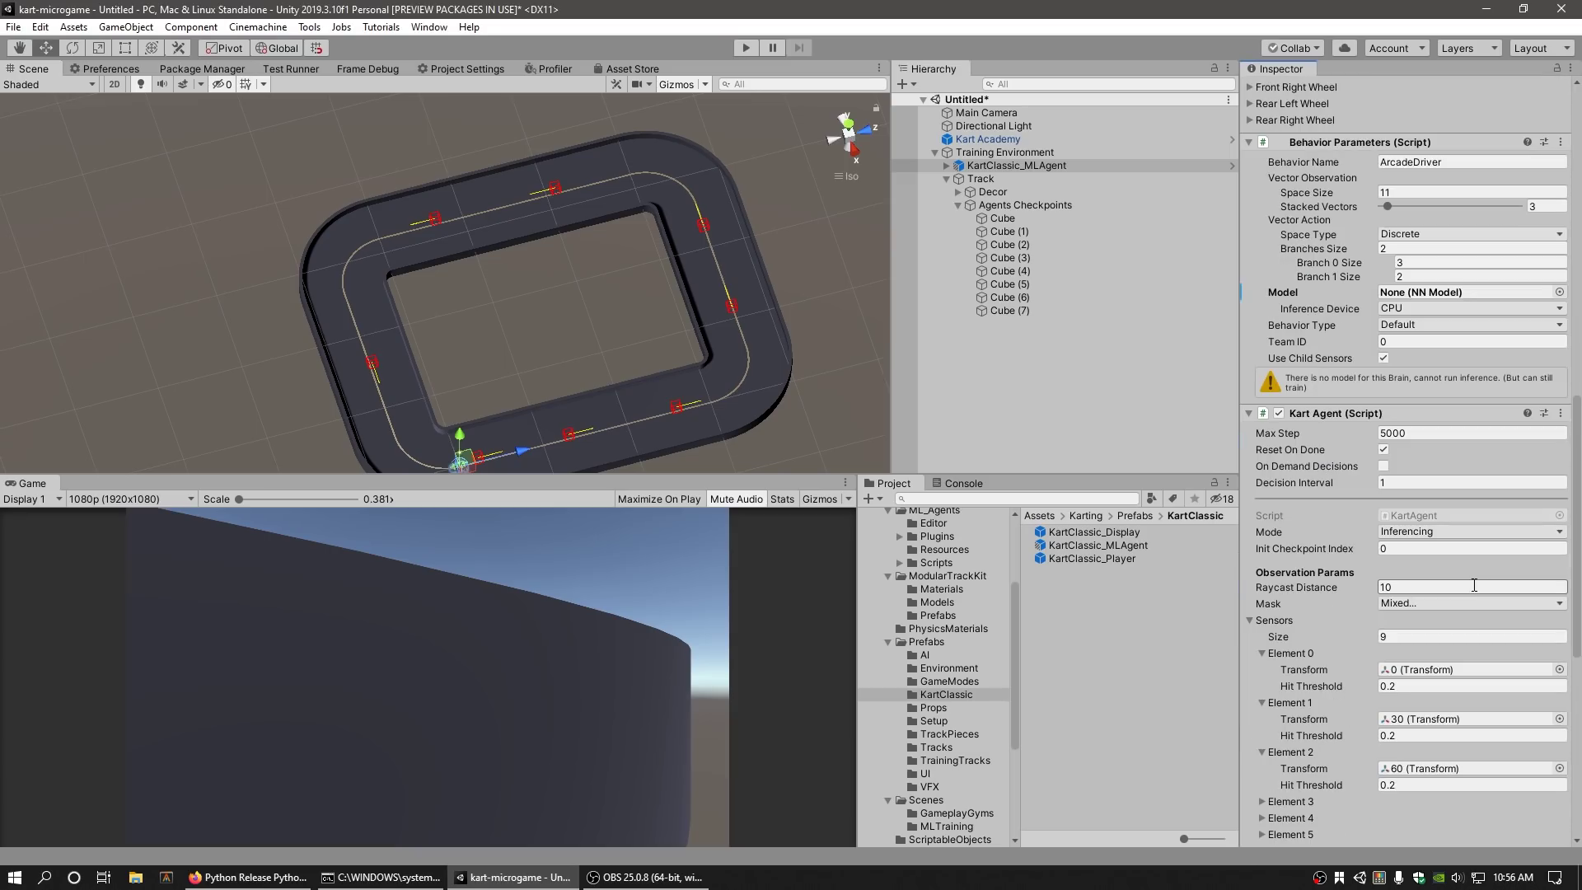
pyautogui.click(1451, 531)
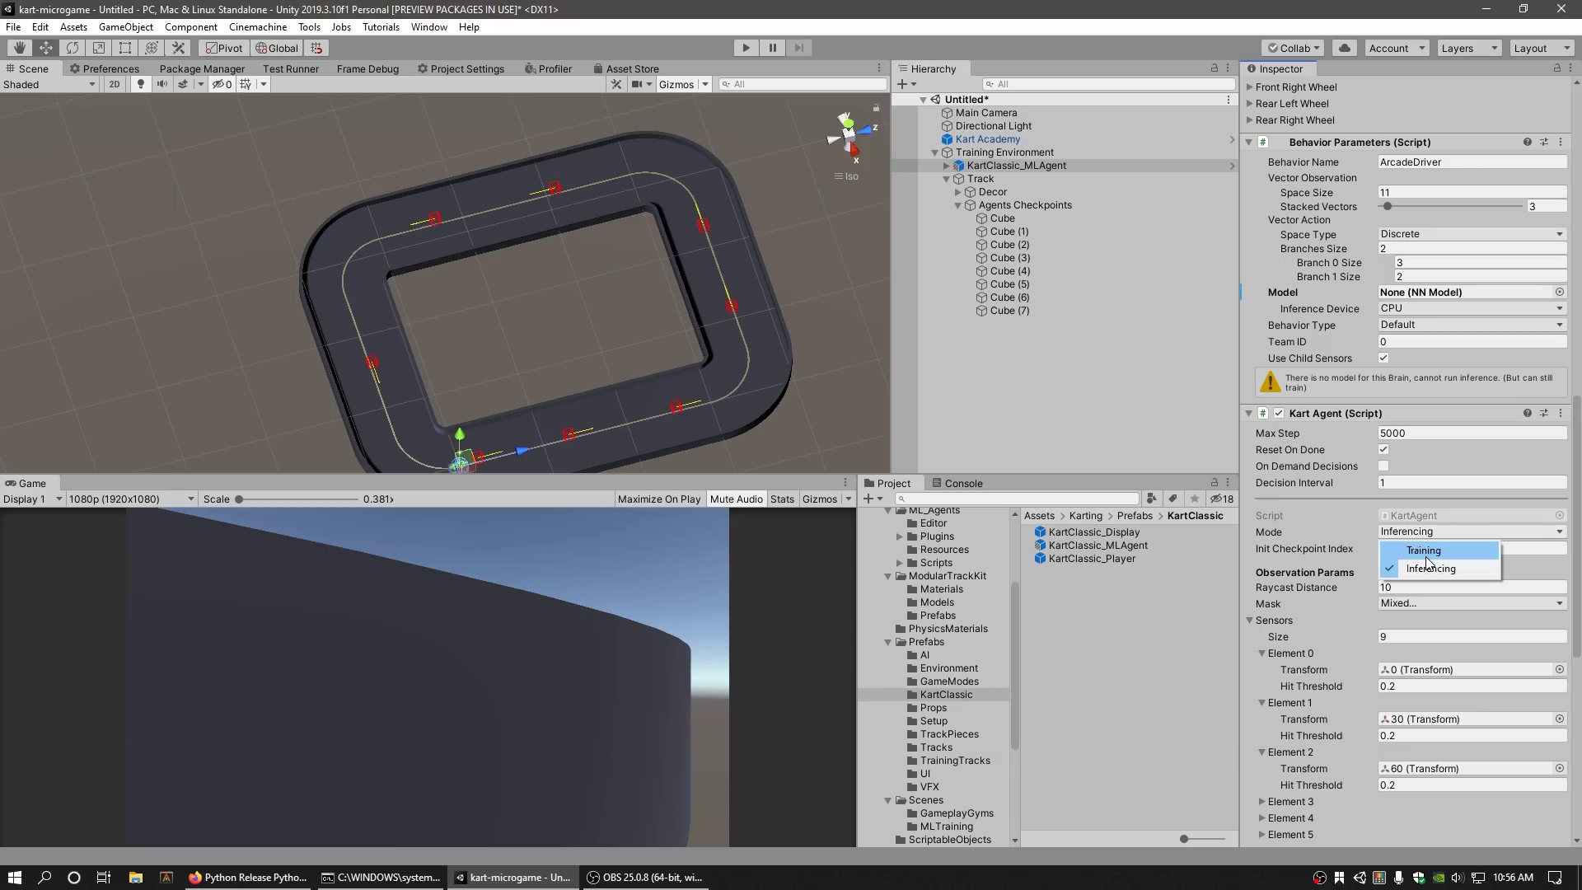
pyautogui.click(1426, 554)
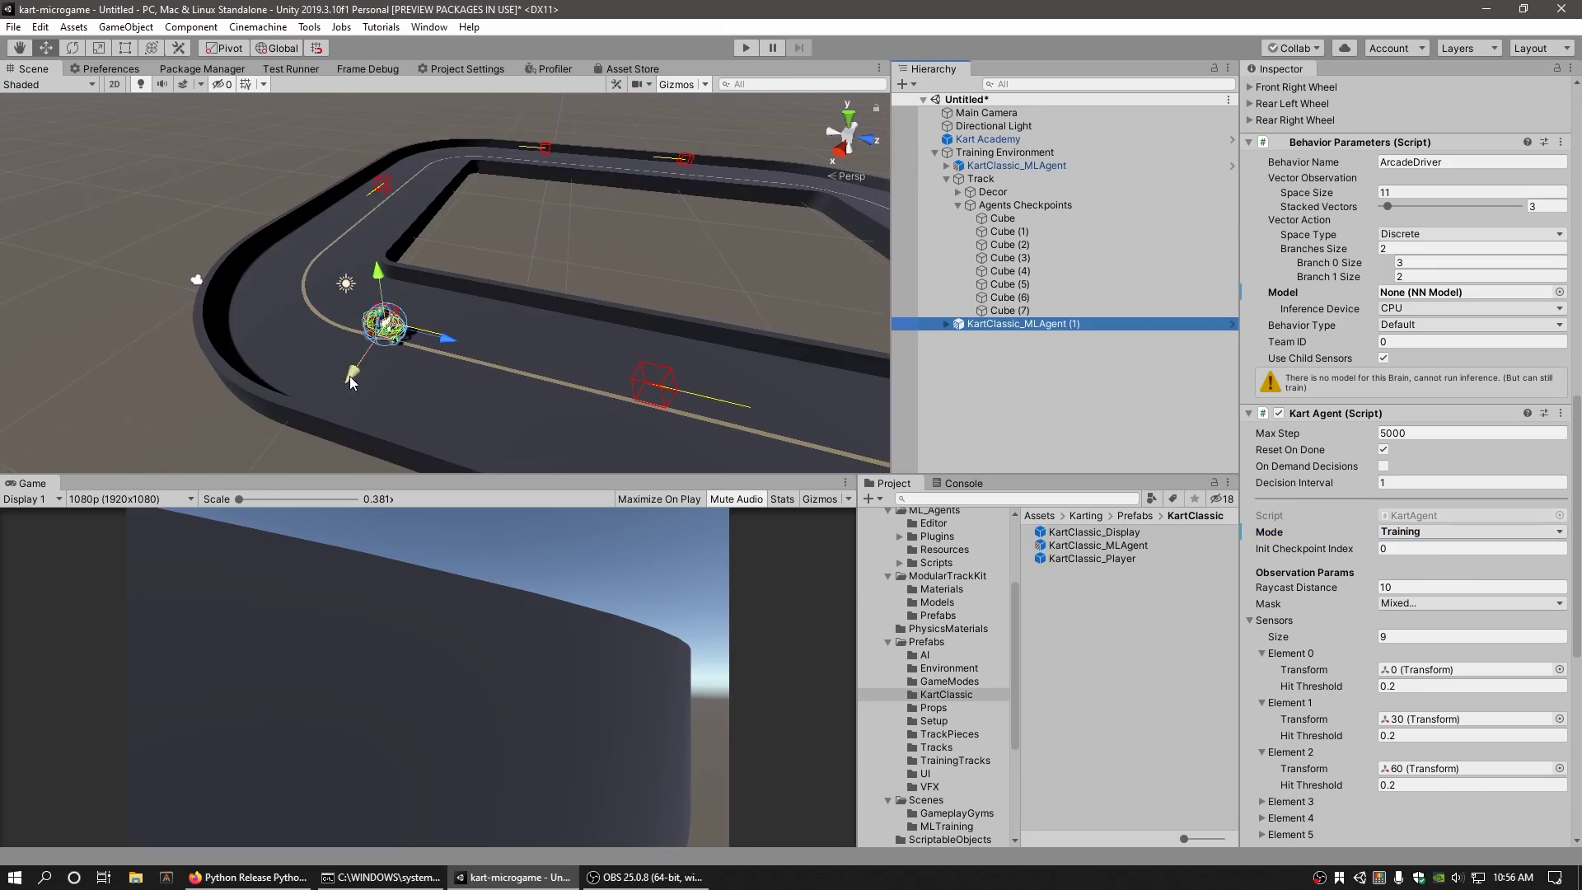
# Step: Add two kart copies, KartClassic_MLAgent (1) and (2), beside the original and collapse Track
pyautogui.moveTo(349, 375)
pyautogui.mouseDown()
pyautogui.moveTo(388, 357)
pyautogui.moveTo(345, 381)
pyautogui.mouseUp()
pyautogui.hotkey('ctrl', 'd')
pyautogui.scroll(-2, 573, 323)
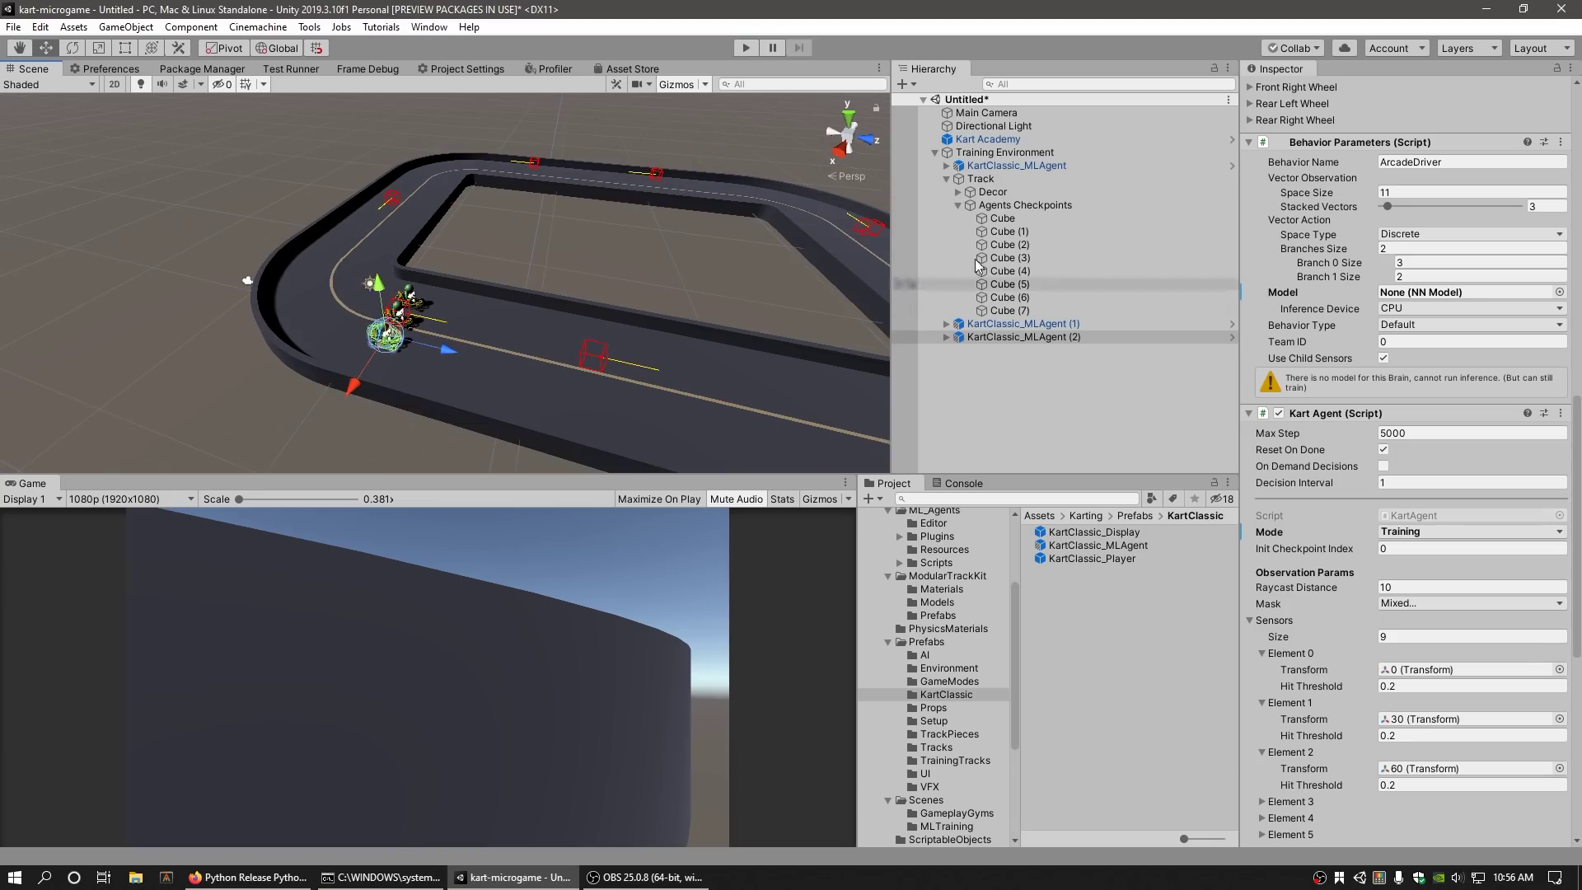
pyautogui.click(947, 180)
pyautogui.moveTo(997, 166); pyautogui.dragTo(999, 198)
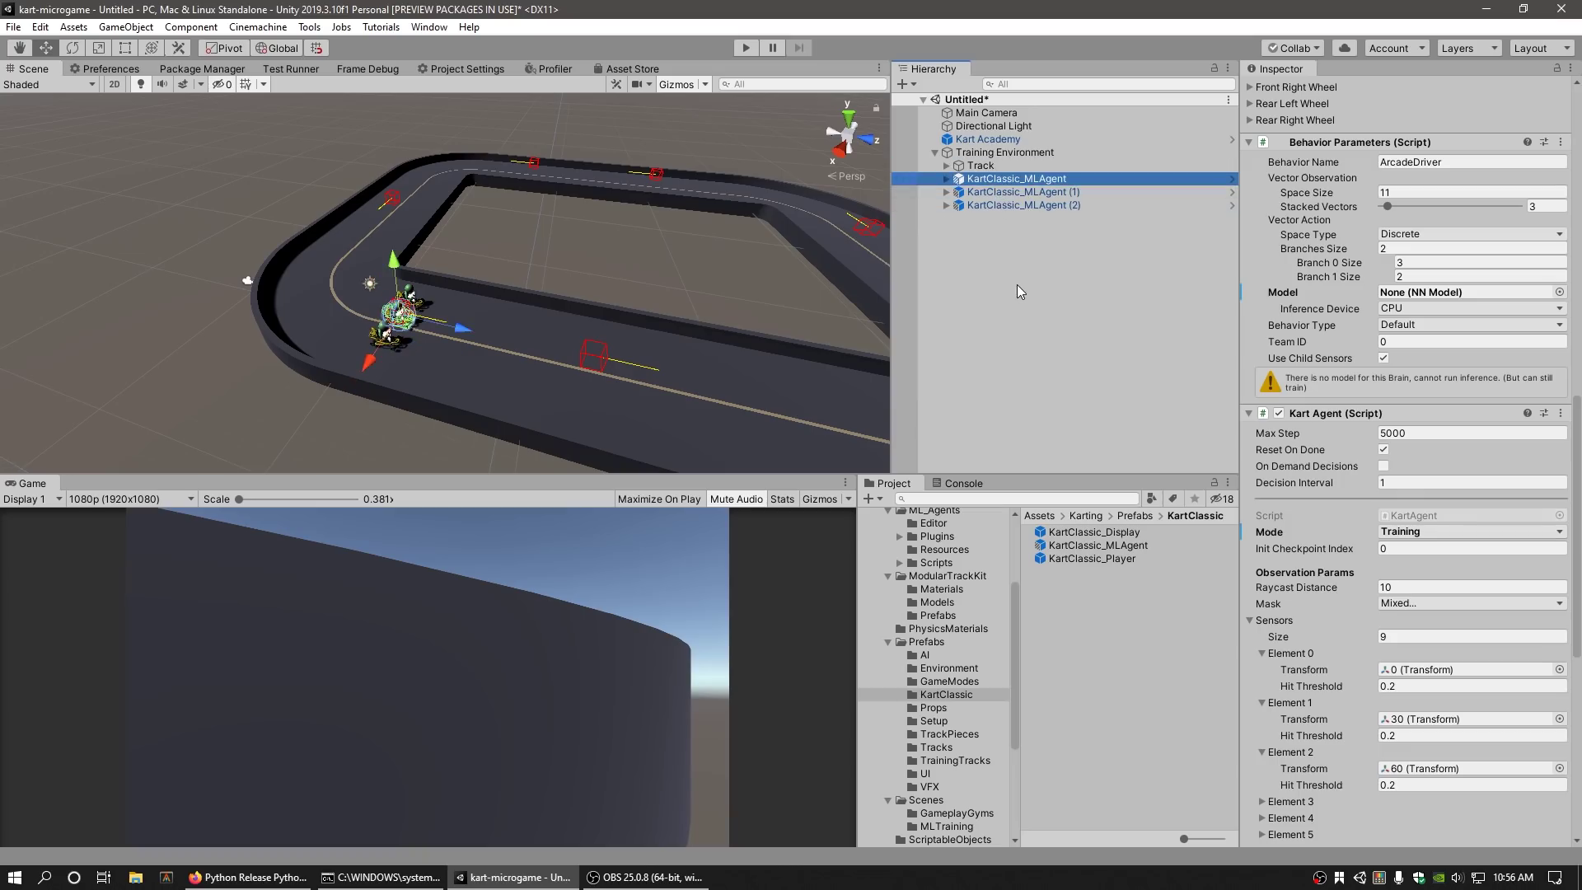
pyautogui.click(1017, 284)
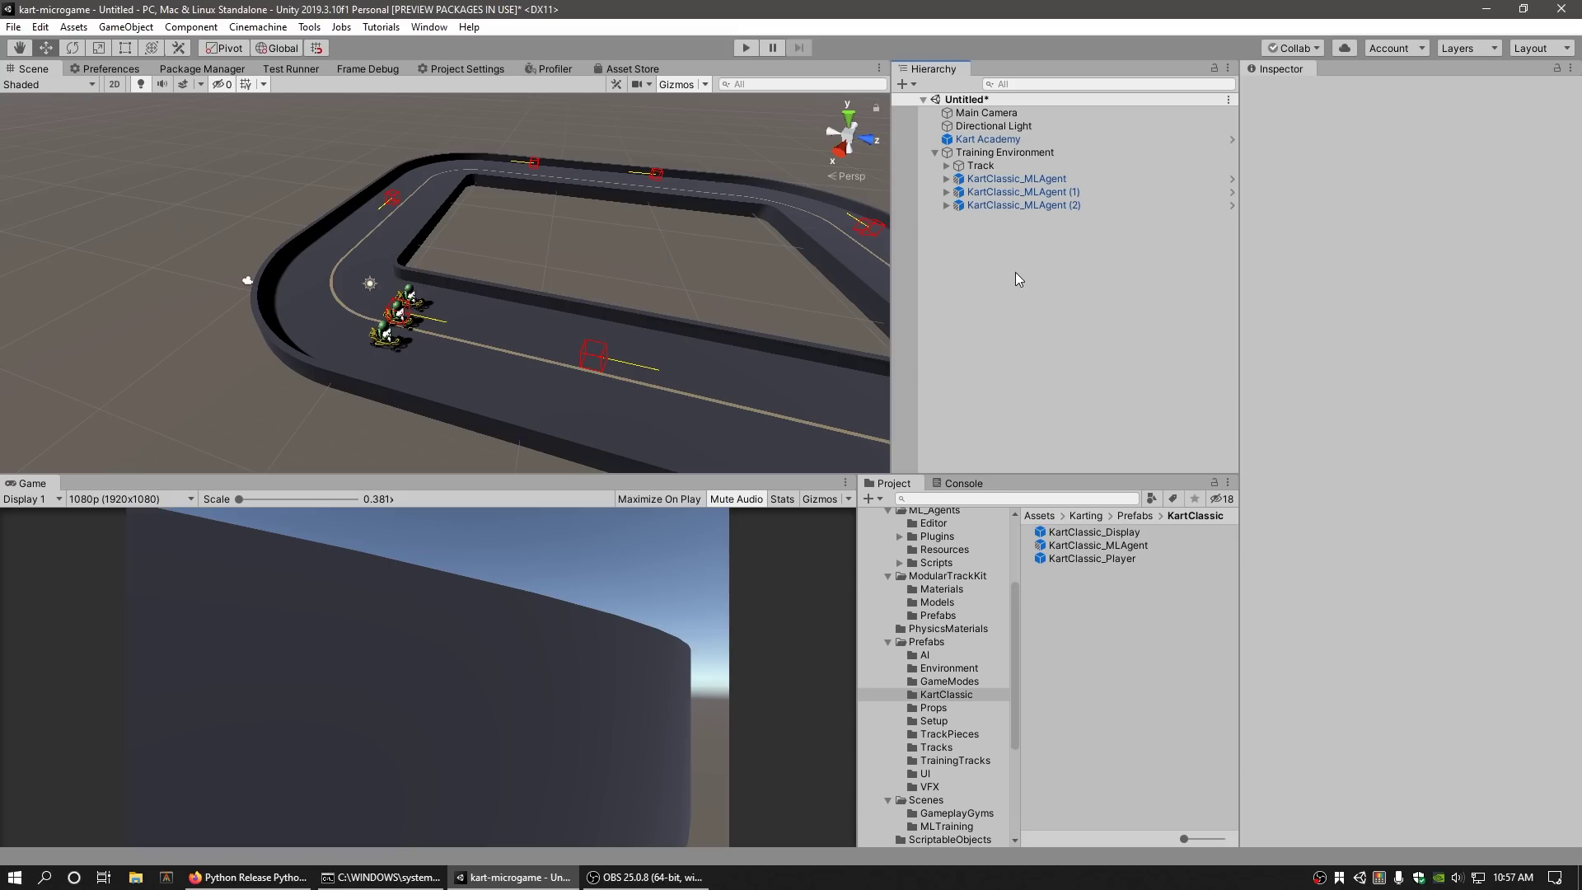
pyautogui.click(407, 878)
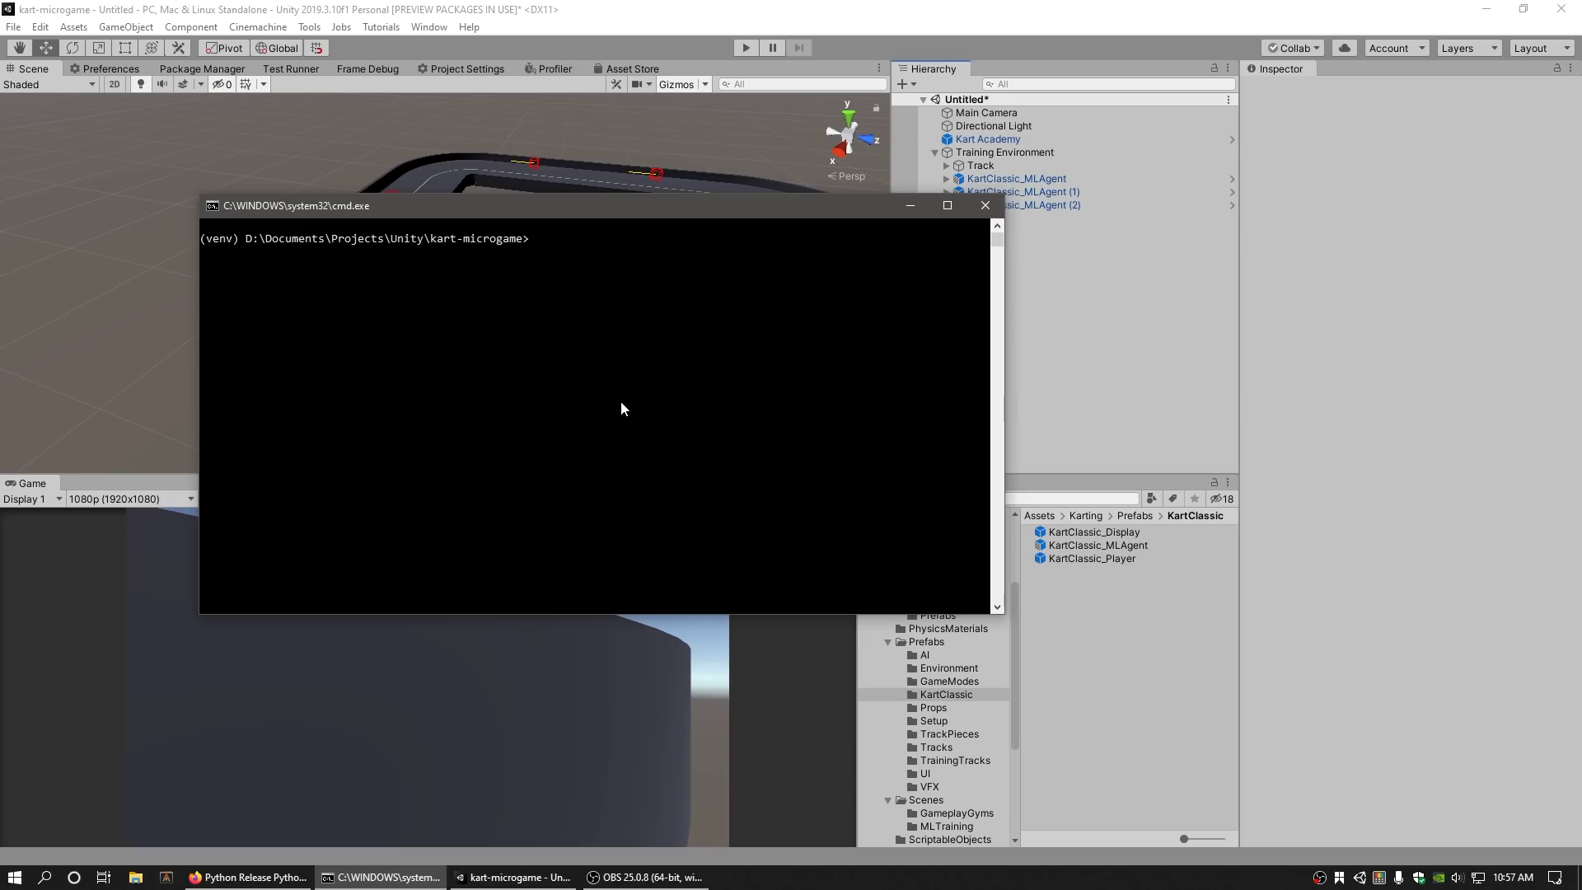
# Step: Launch mlagents-learn with the kart_mg_trainer_config.yaml config, --train and run id custom-track-1
pyautogui.write('mlagents-learn "Assets\\Karting\\Prefabs\\AI\\Kar')
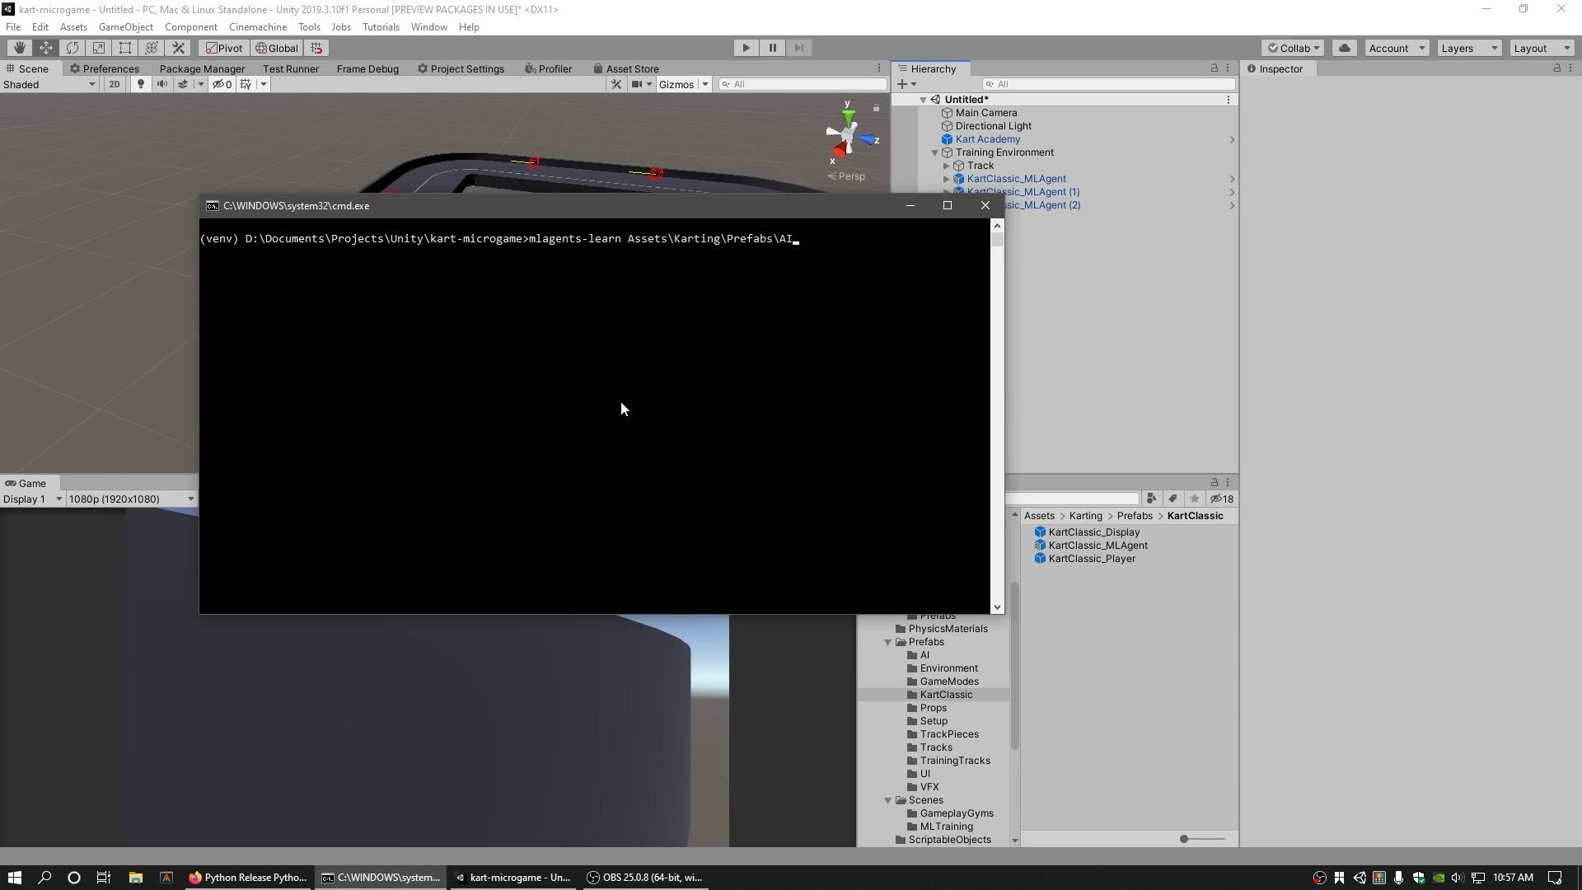
pyautogui.press('Tab')
pyautogui.press('Tab')
pyautogui.write('--train --run-id')
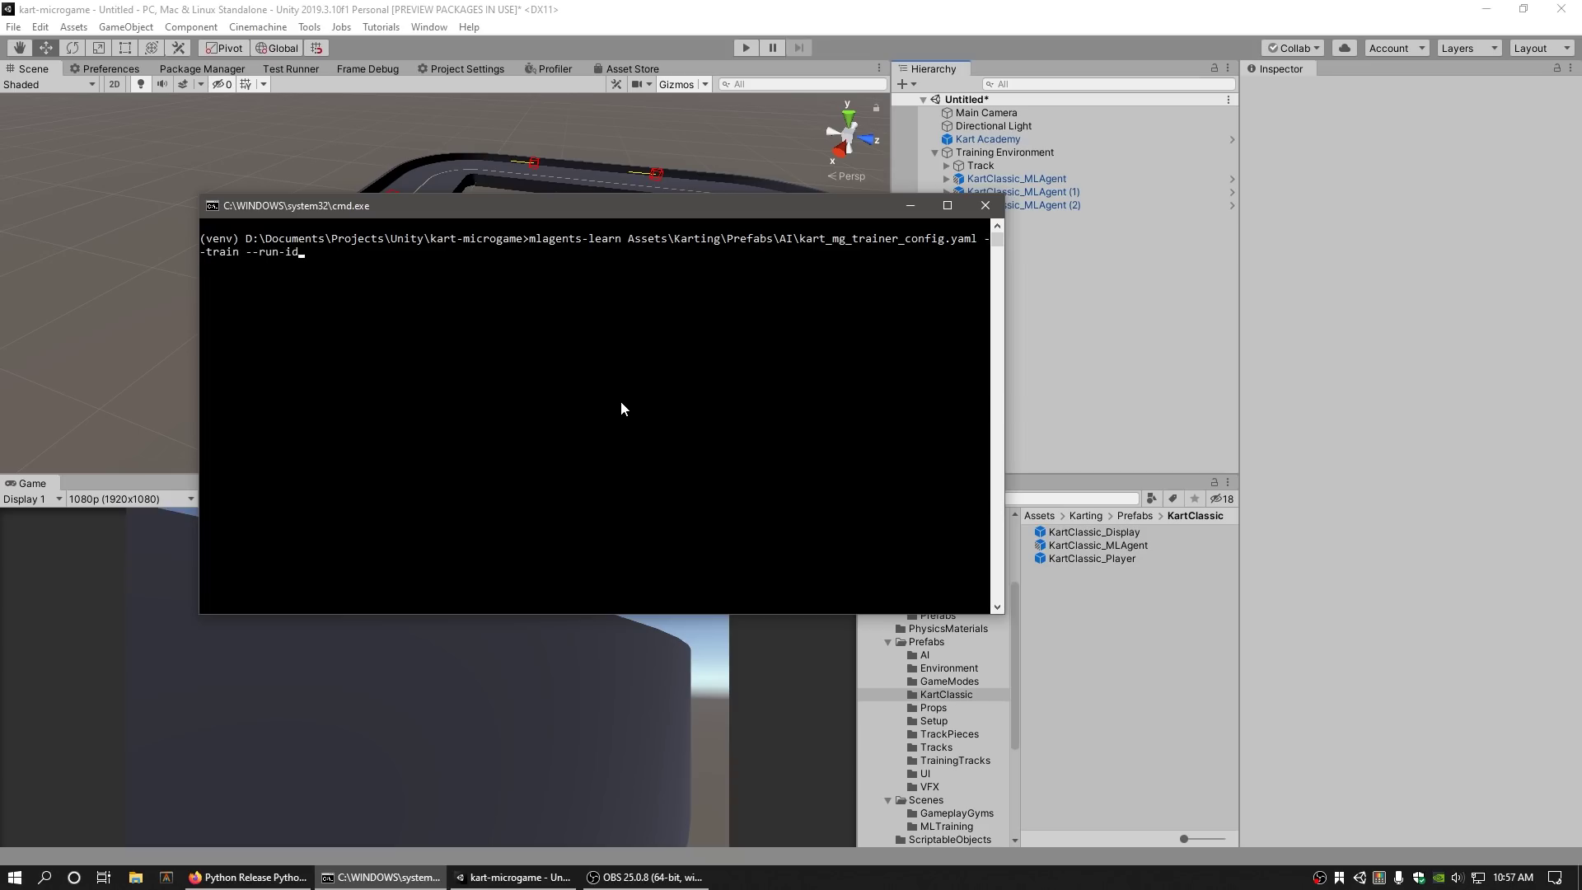
pyautogui.write('=custom-track-1')
pyautogui.press('Return')
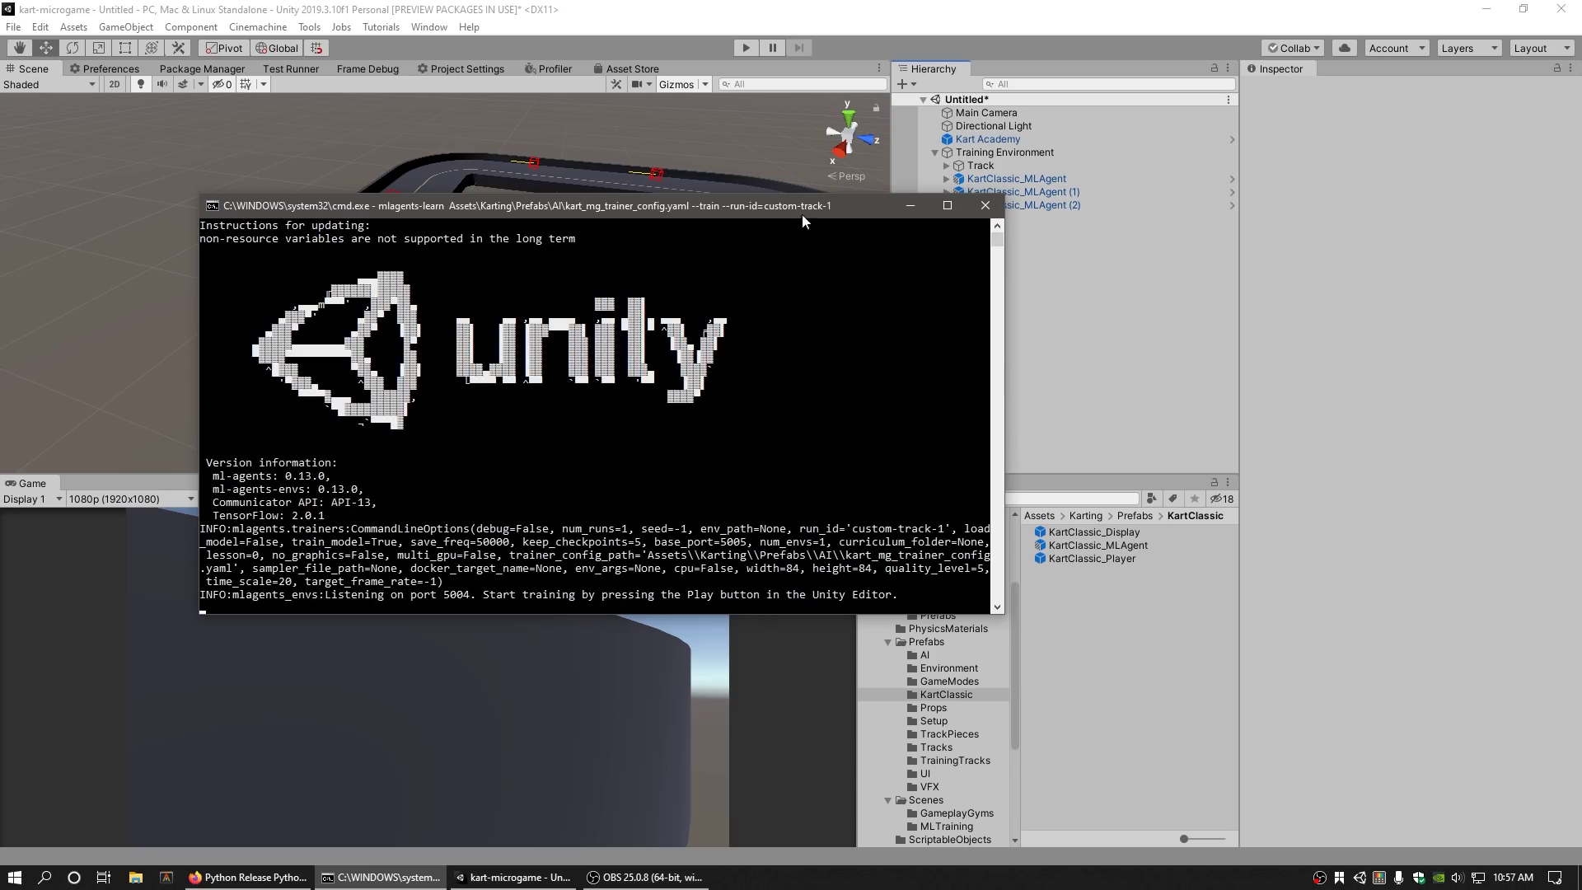
# Step: Play the Unity scene to train to step 57000, then stop it to export ArcadeDriver.nn
pyautogui.hotkey('alt', 'Tab')
pyautogui.hotkey('ctrl', 'p')
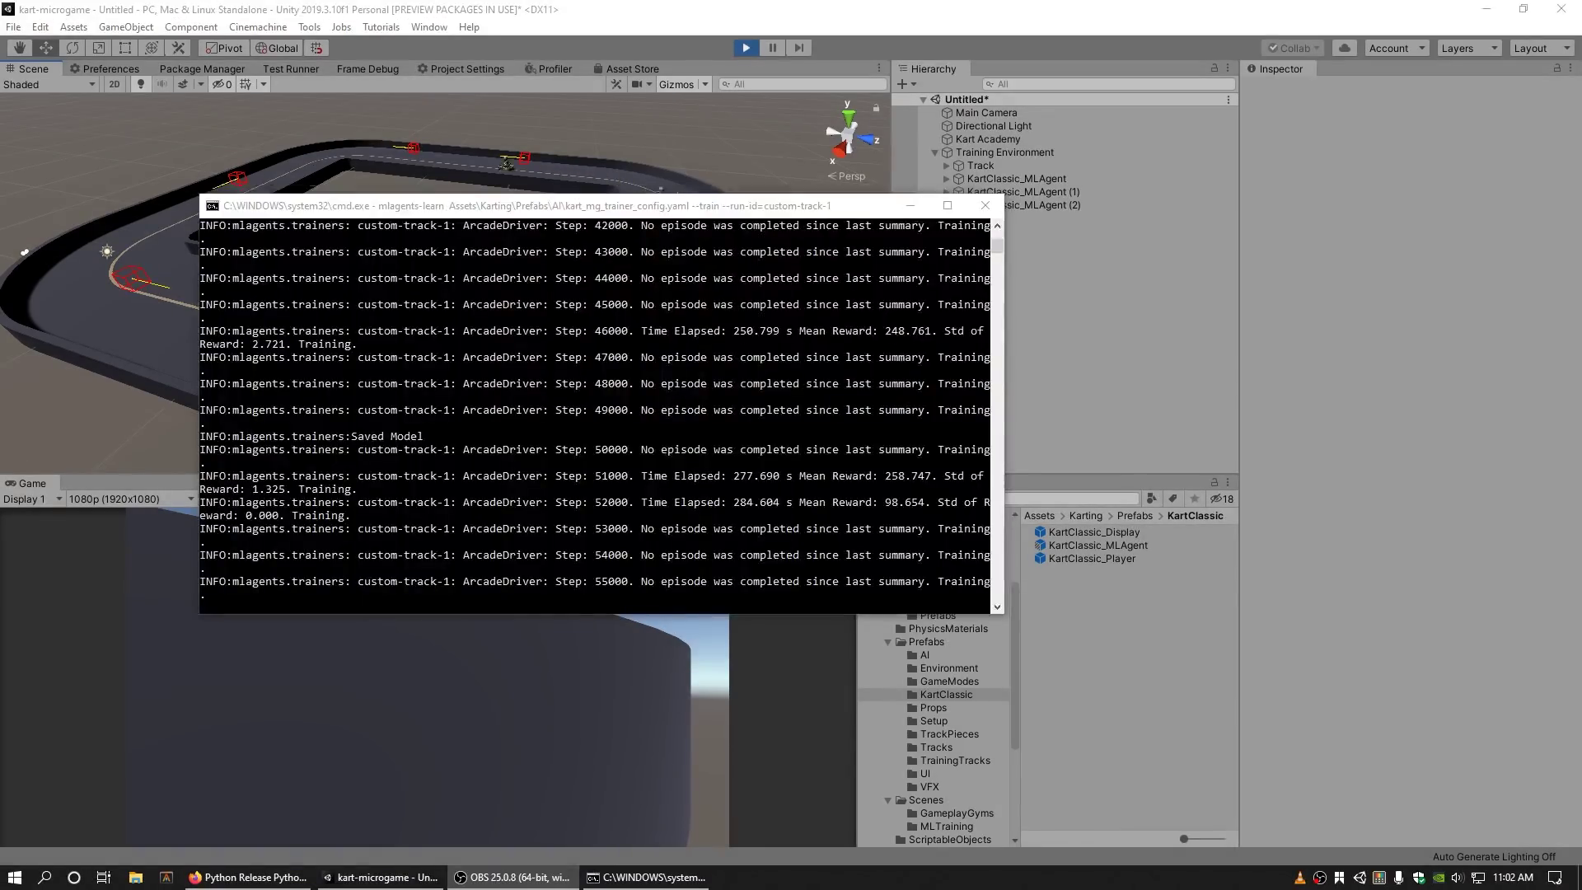
pyautogui.click(742, 47)
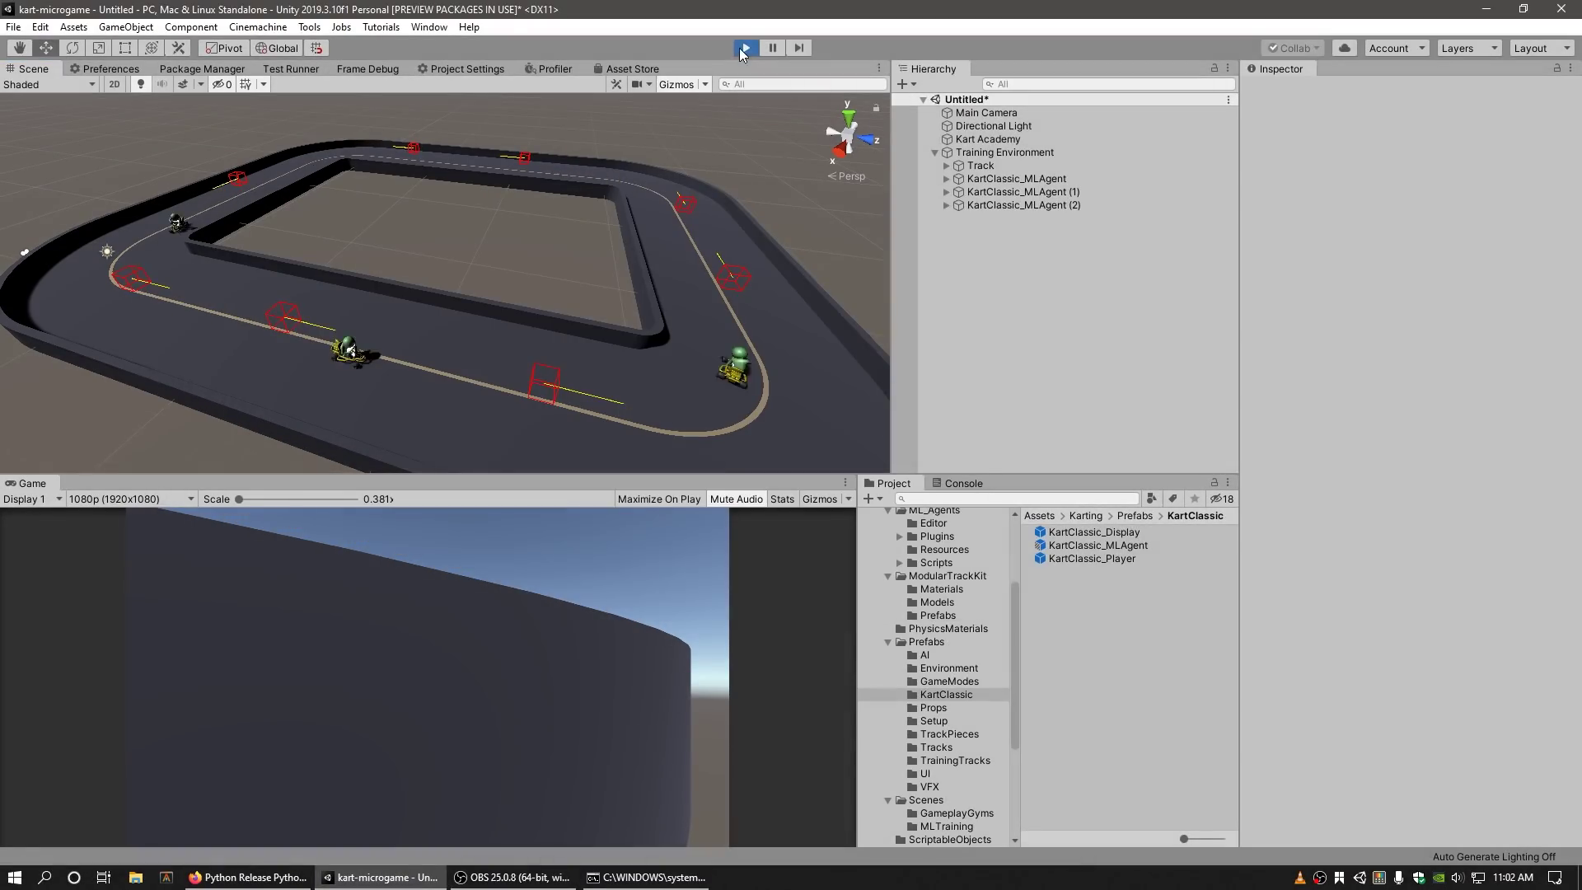
pyautogui.click(652, 876)
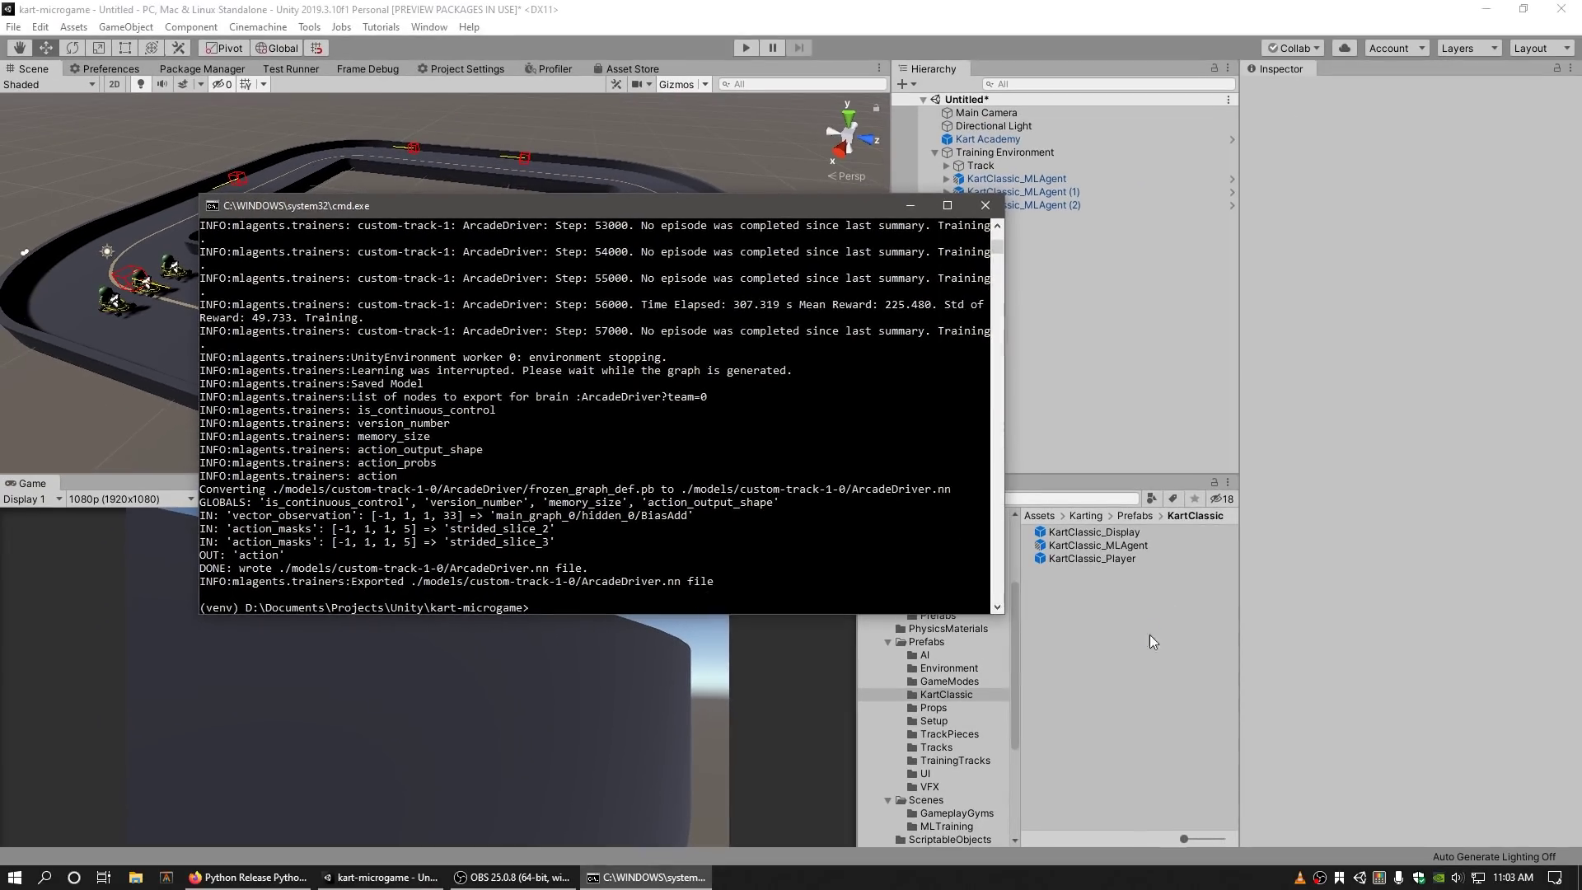
# Step: Import ArcadeDriver.nn from models/custom-track-1-0 into the KartClassic project folder
pyautogui.rightClick(1121, 622)
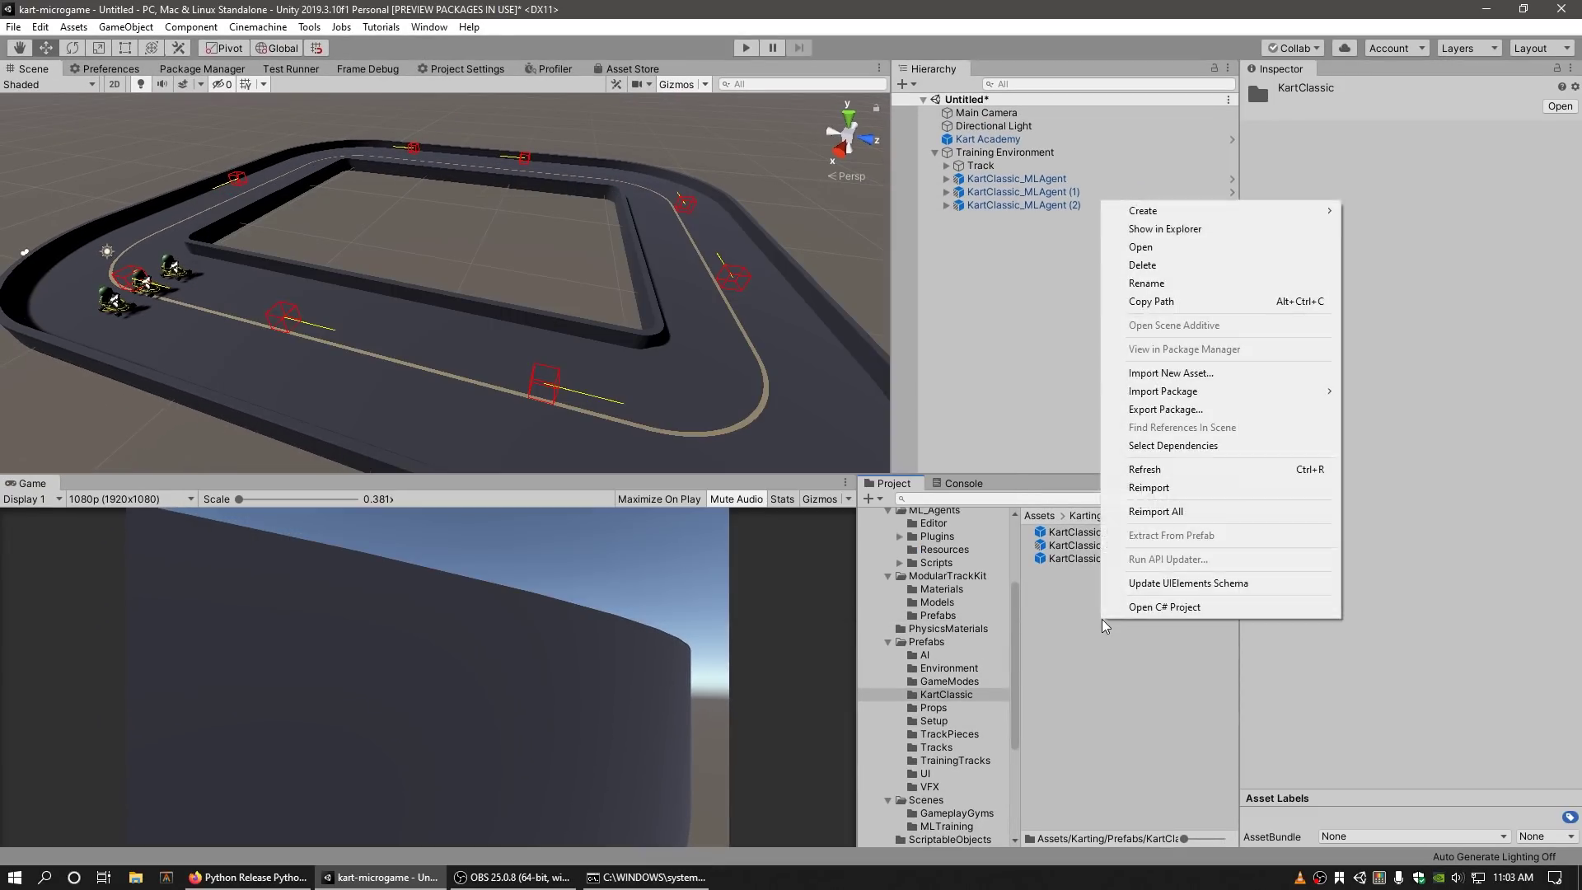
pyautogui.click(1182, 229)
pyautogui.doubleClick(523, 381)
pyautogui.click(303, 402)
pyautogui.moveTo(304, 402); pyautogui.dragTo(1115, 620)
pyautogui.click(741, 199)
# Step: Assign ArcadeDriver as the Model of all three karts and set their Mode to Inferencing
pyautogui.click(1064, 179)
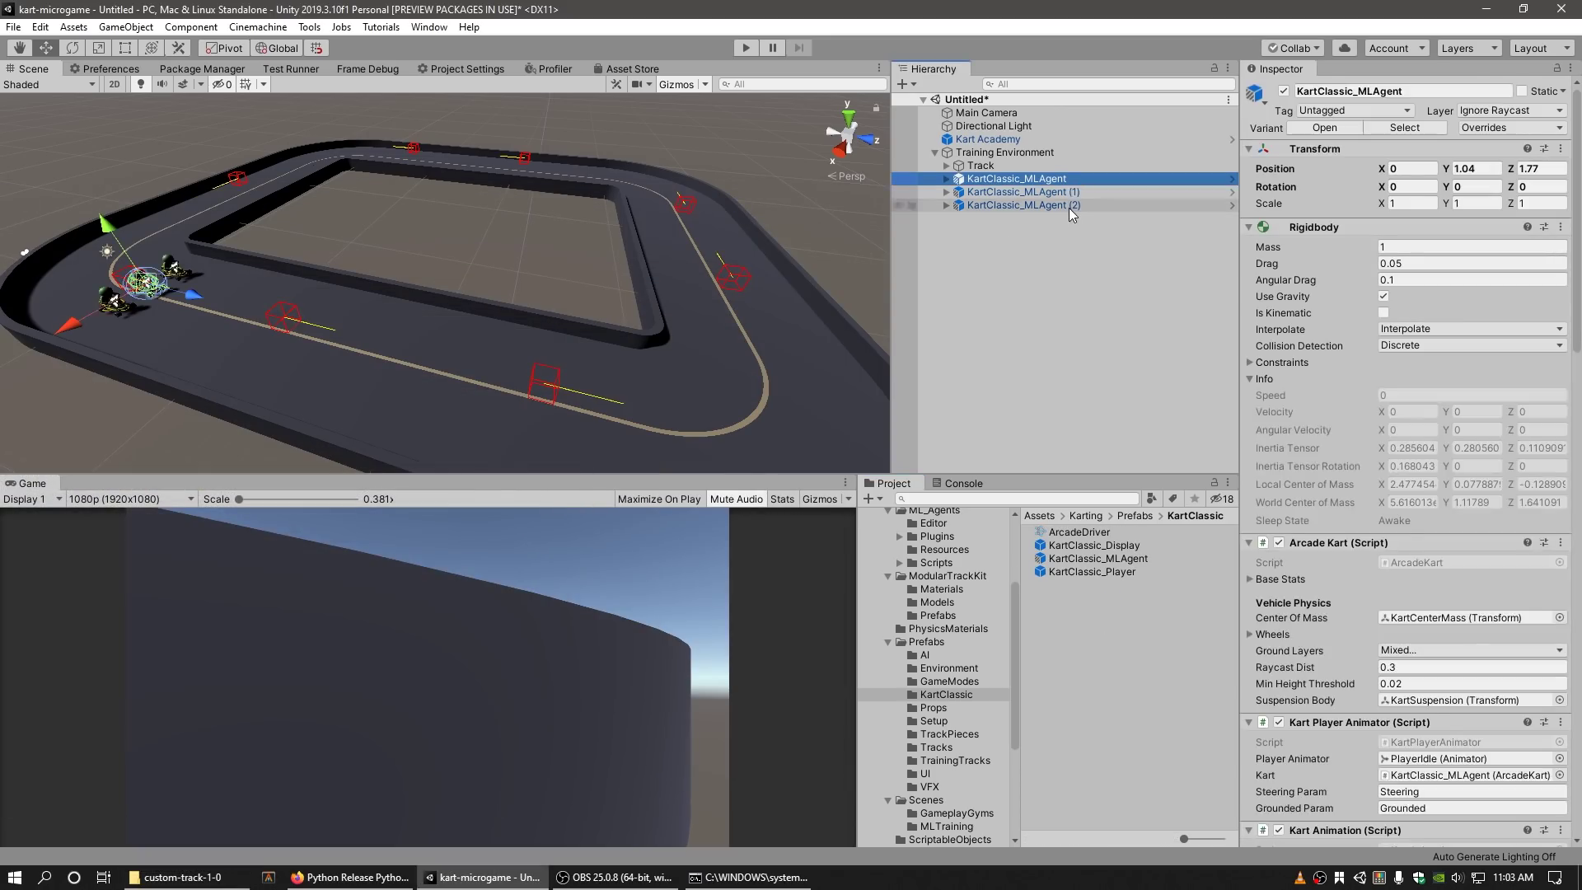
pyautogui.keyDown('shift'); pyautogui.click(1070, 206); pyautogui.keyUp('shift')
pyautogui.scroll(-8, 1417, 547)
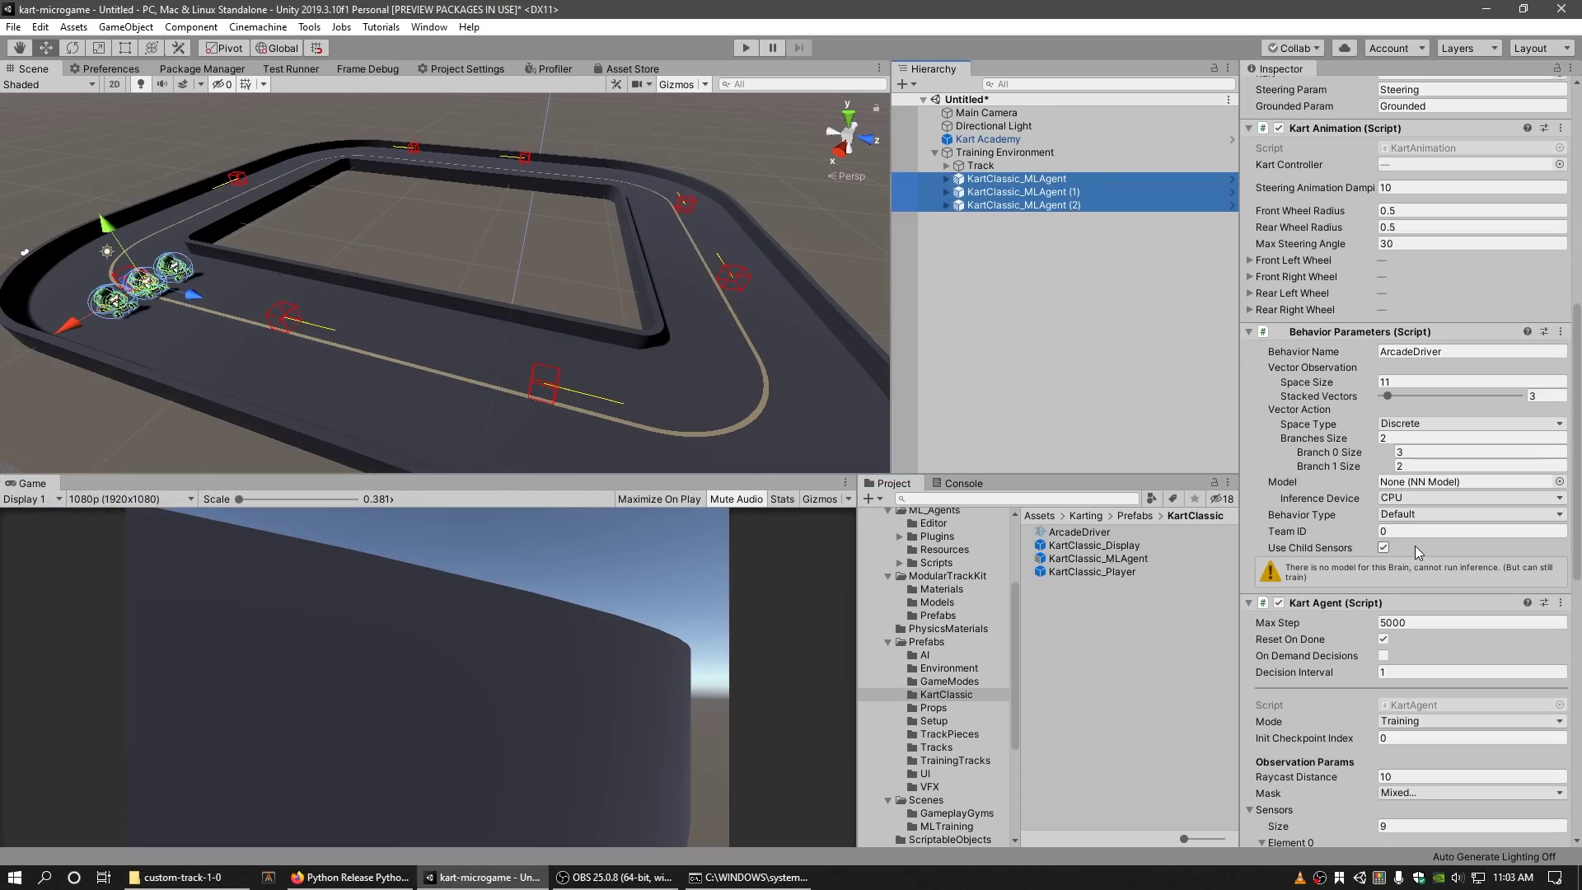
pyautogui.moveTo(1075, 532); pyautogui.dragTo(1459, 487)
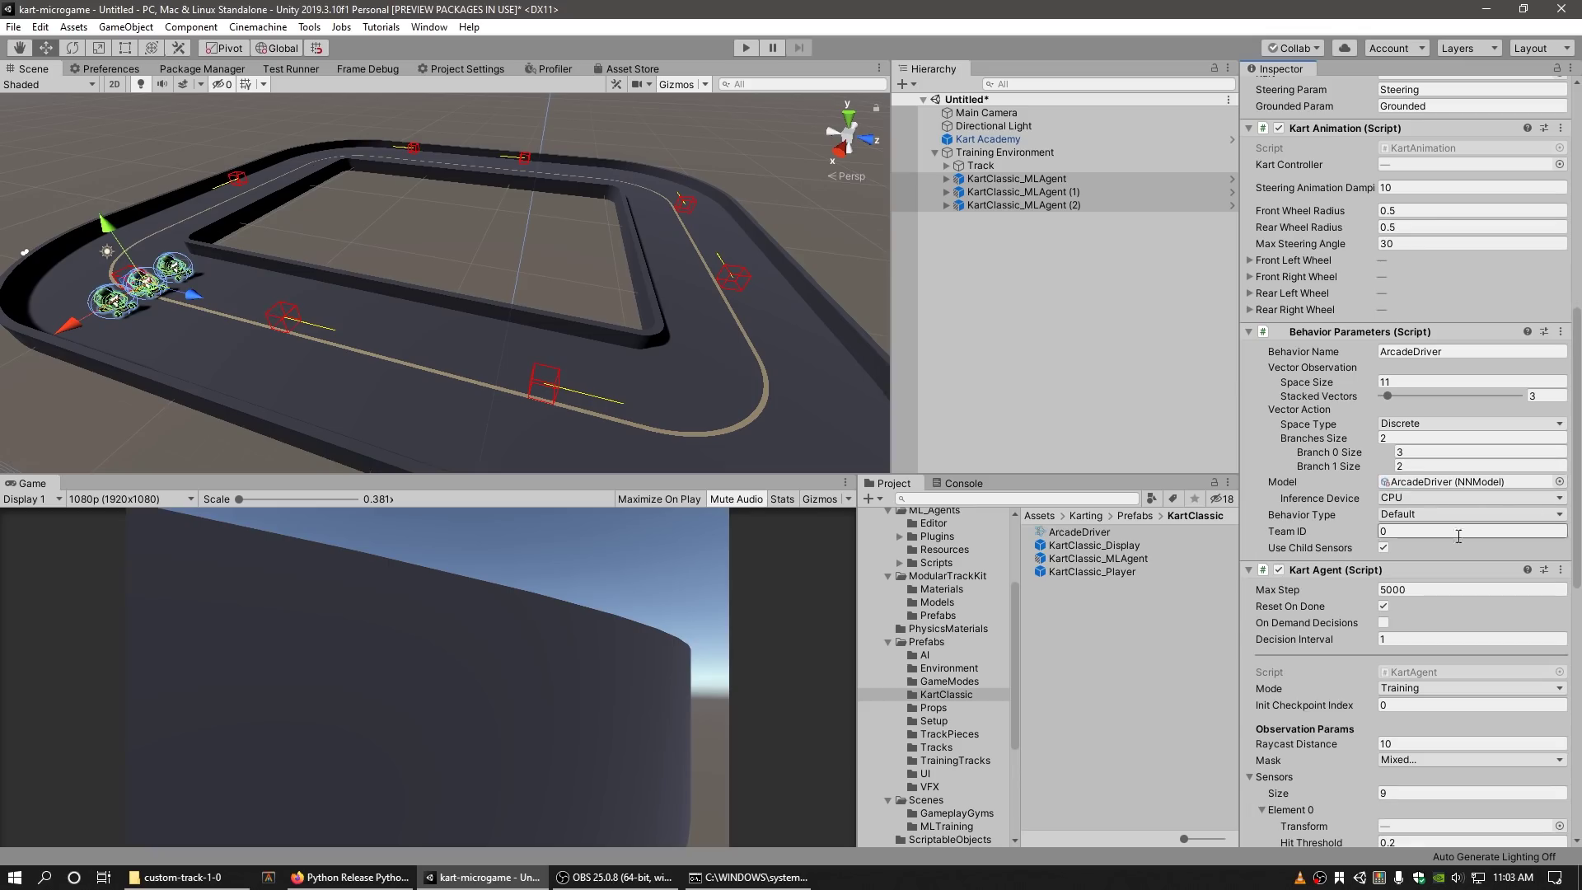
pyautogui.scroll(-3, 1453, 552)
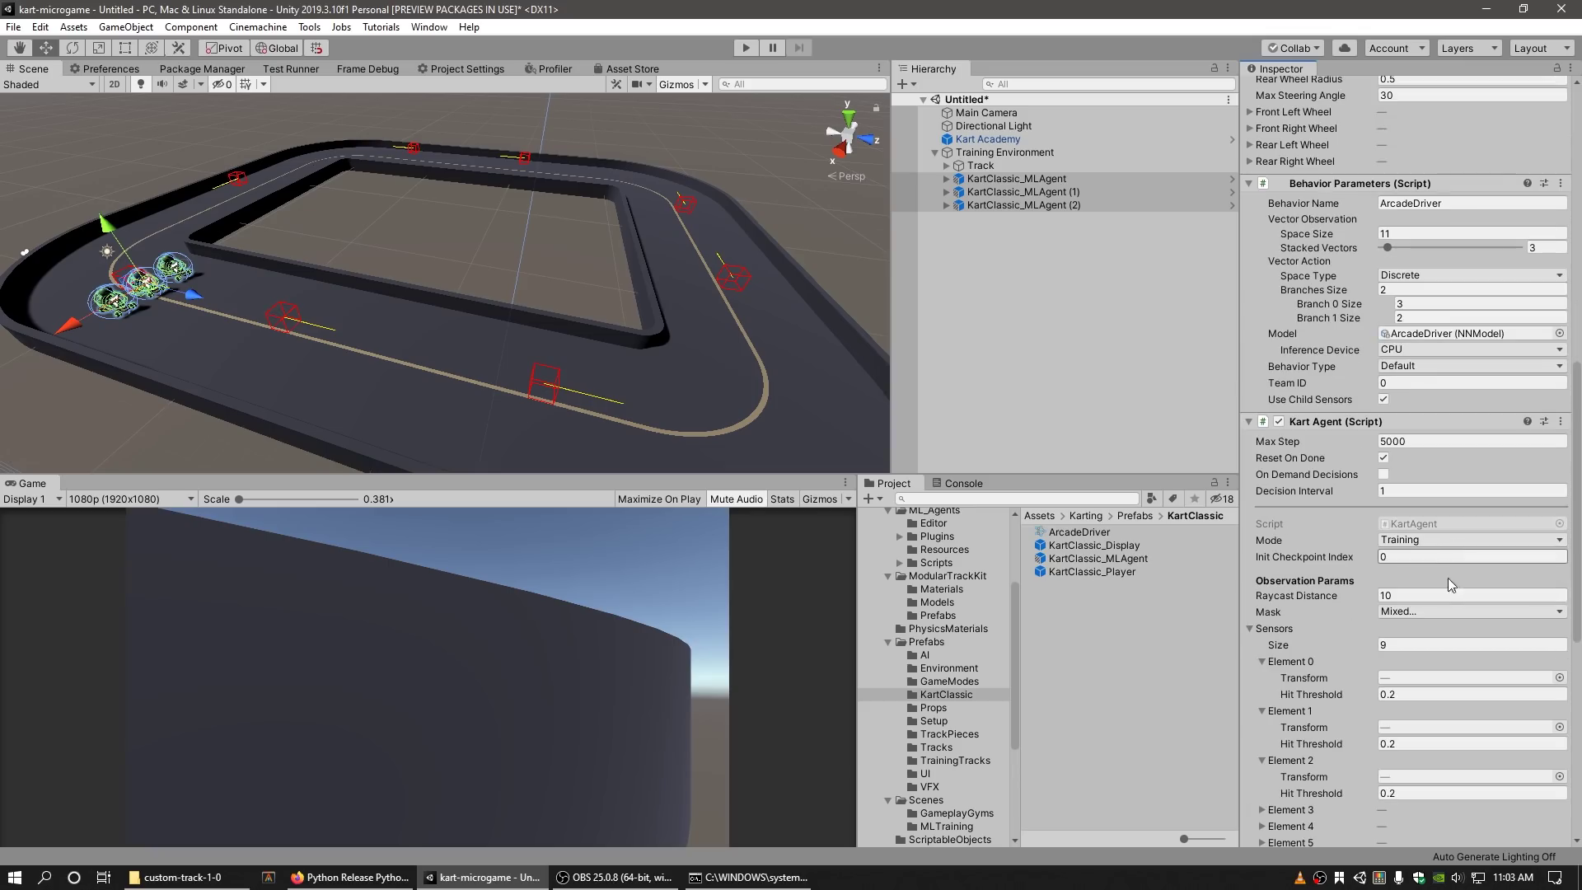
pyautogui.click(1433, 538)
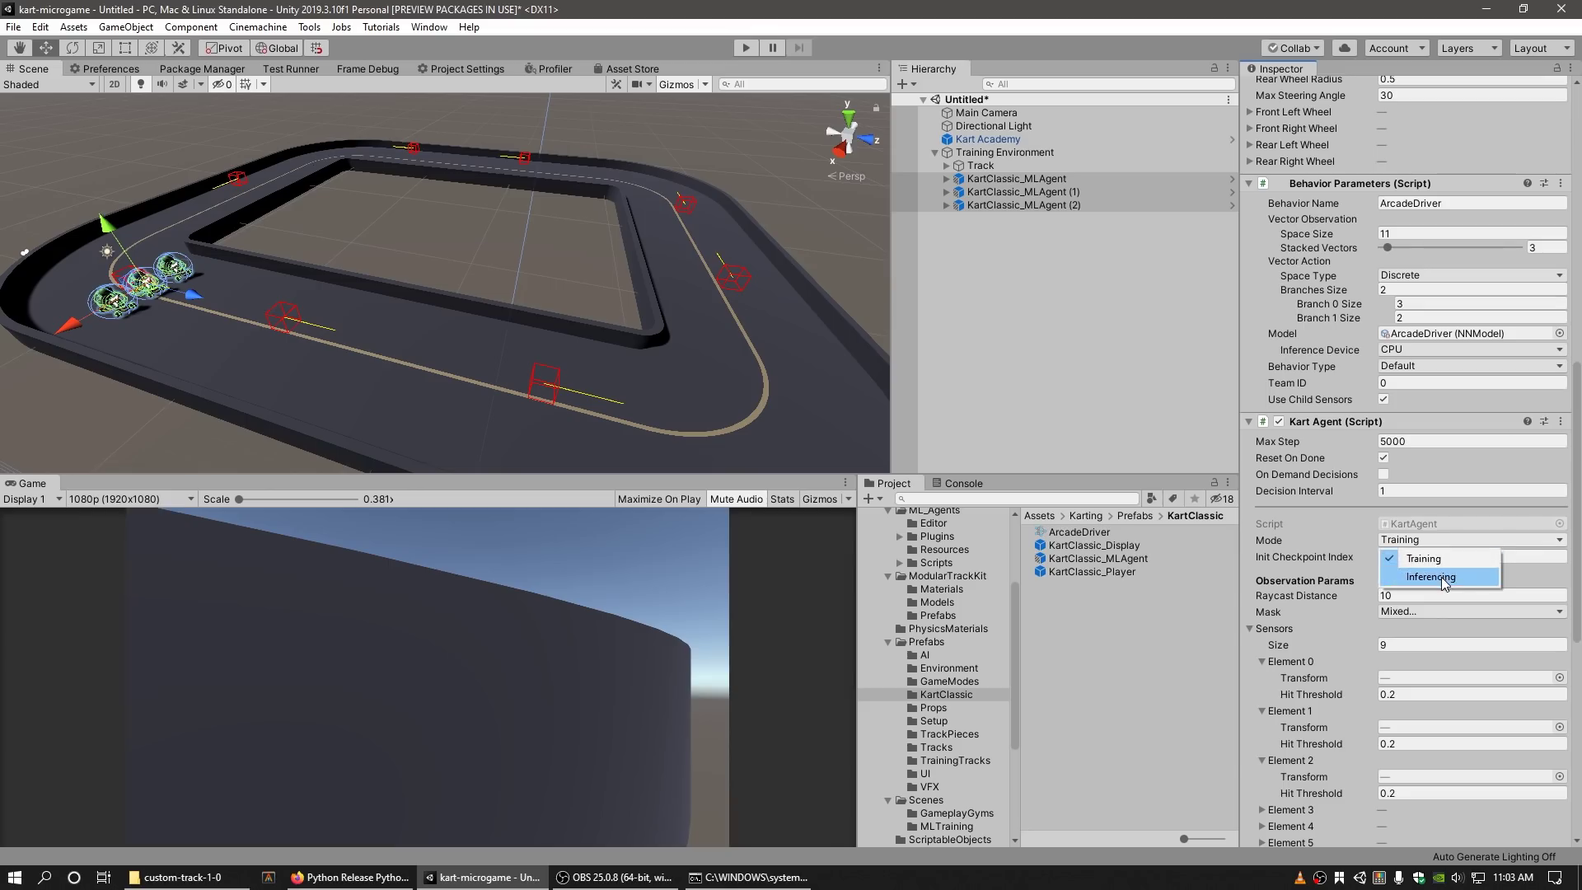
pyautogui.click(1441, 577)
# Step: Play the scene to watch three karts lap using ArcadeDriver, then browse the Karting Microgame mods page
pyautogui.click(744, 48)
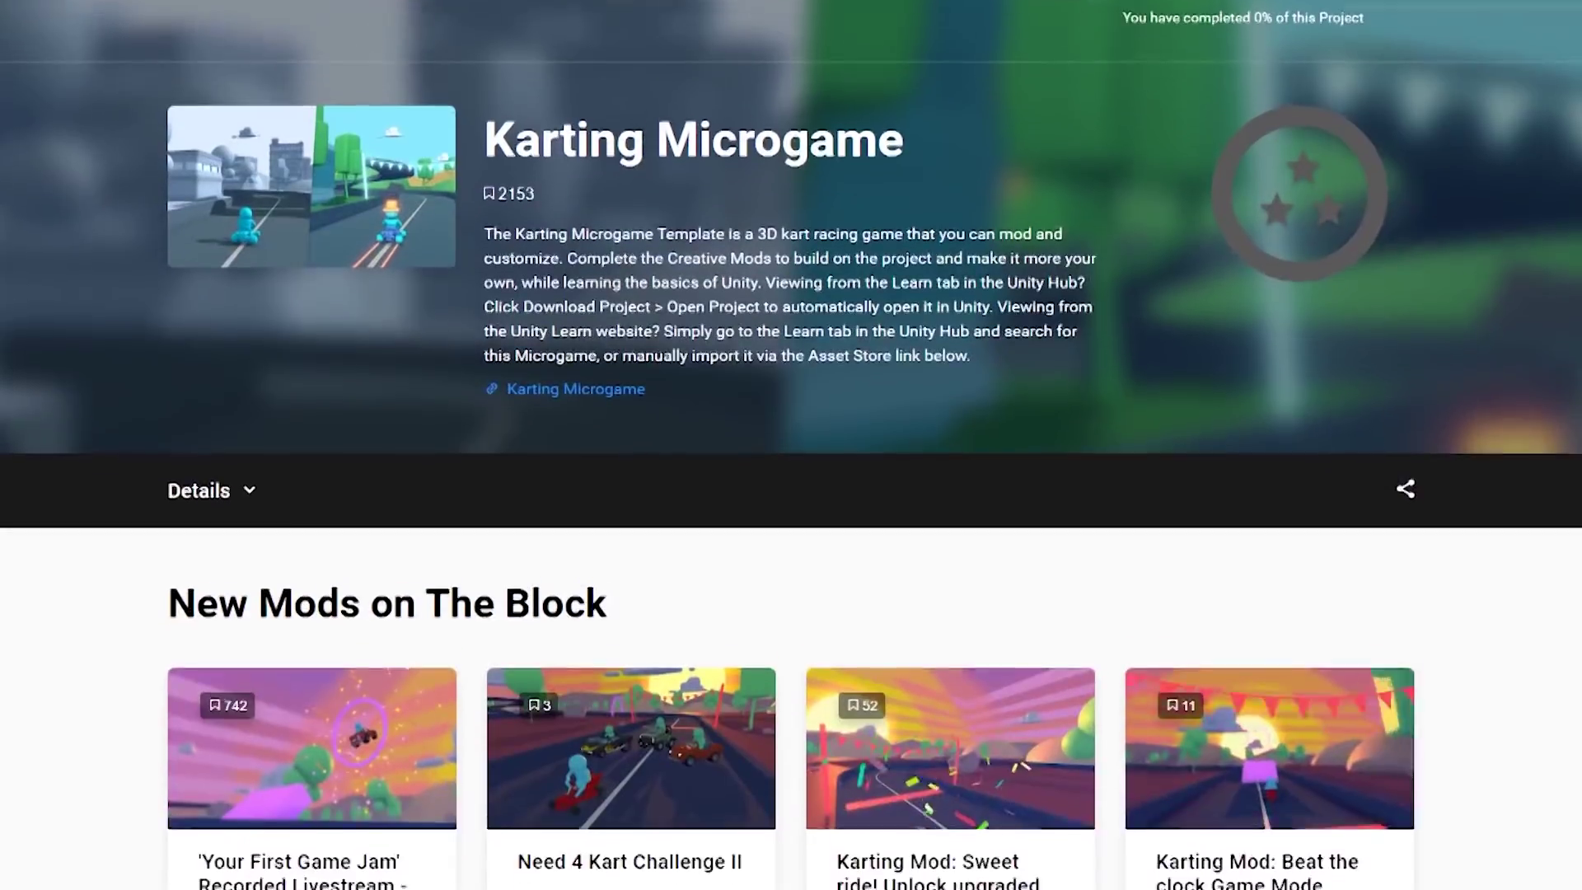
pyautogui.scroll(-5, 791, 445)
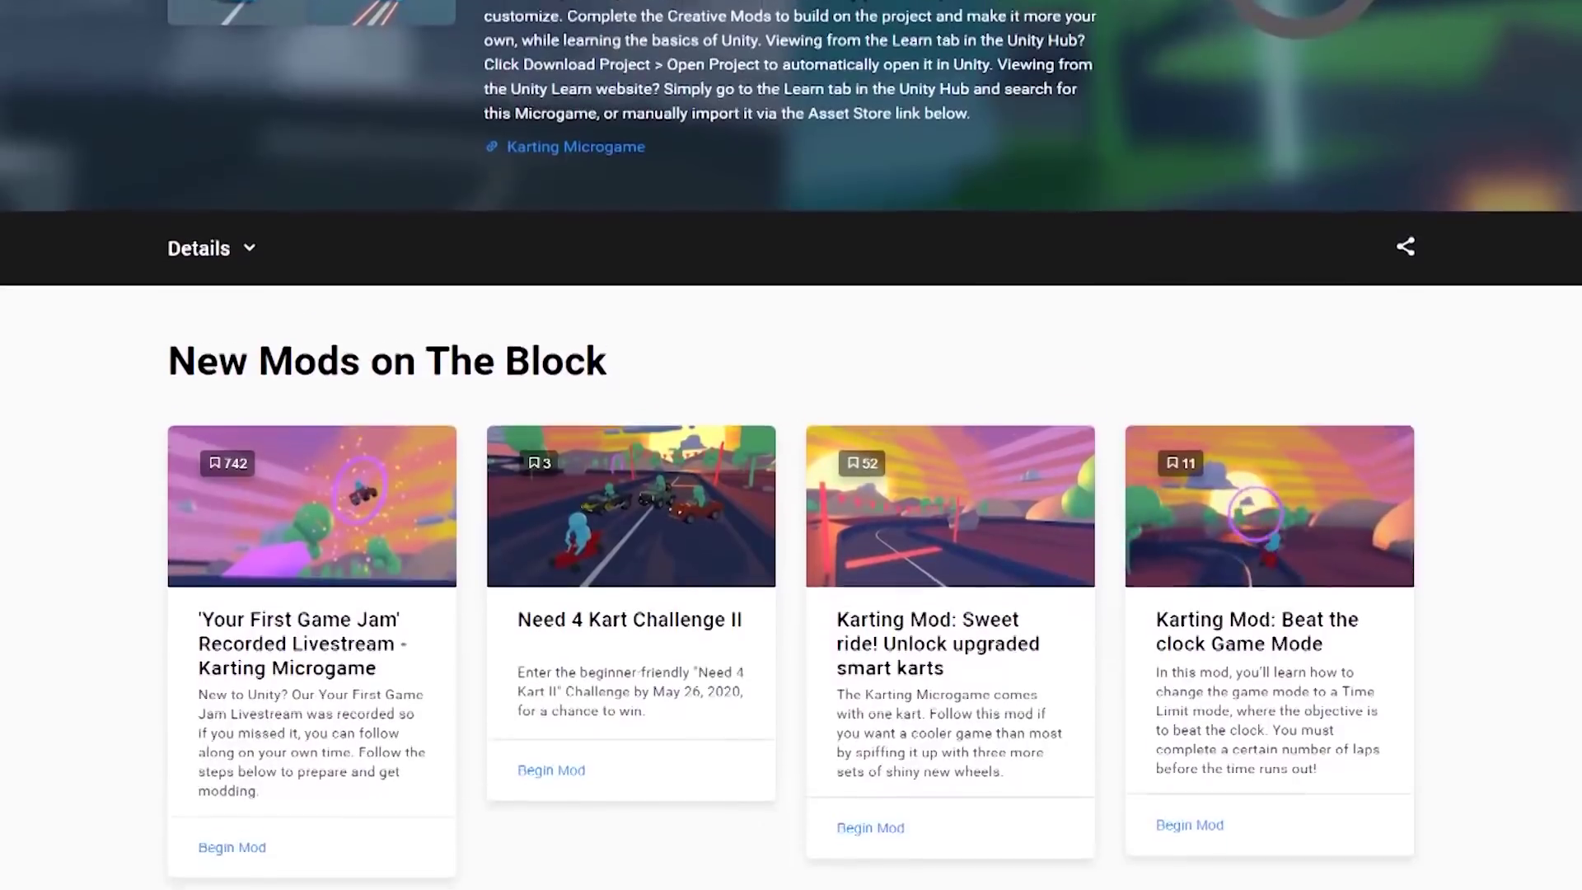
pyautogui.scroll(-5, 791, 445)
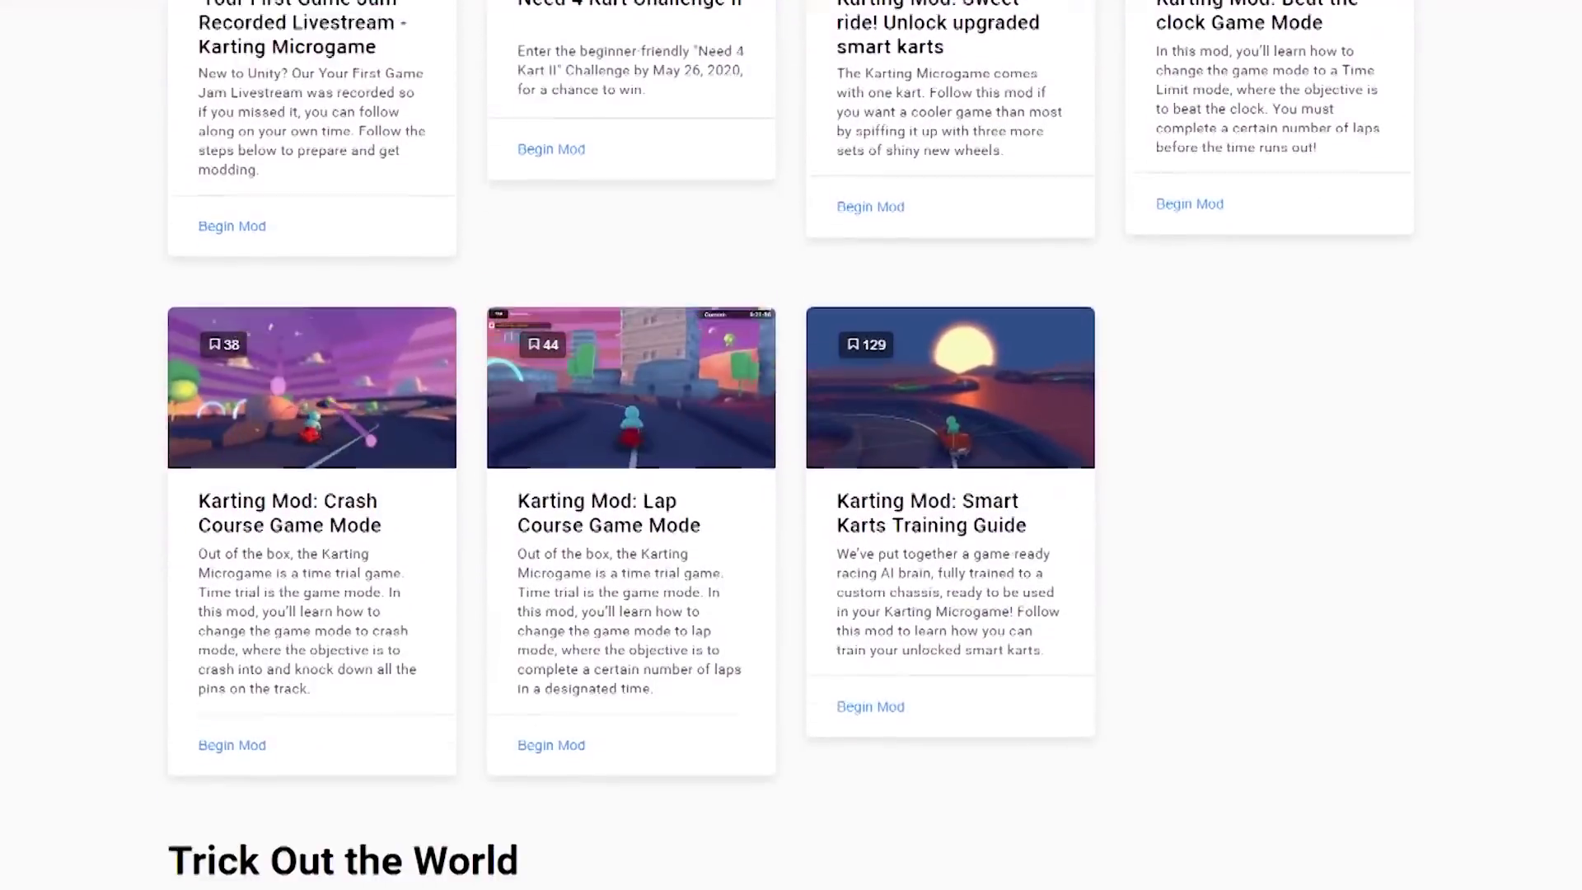
pyautogui.scroll(-6, 791, 445)
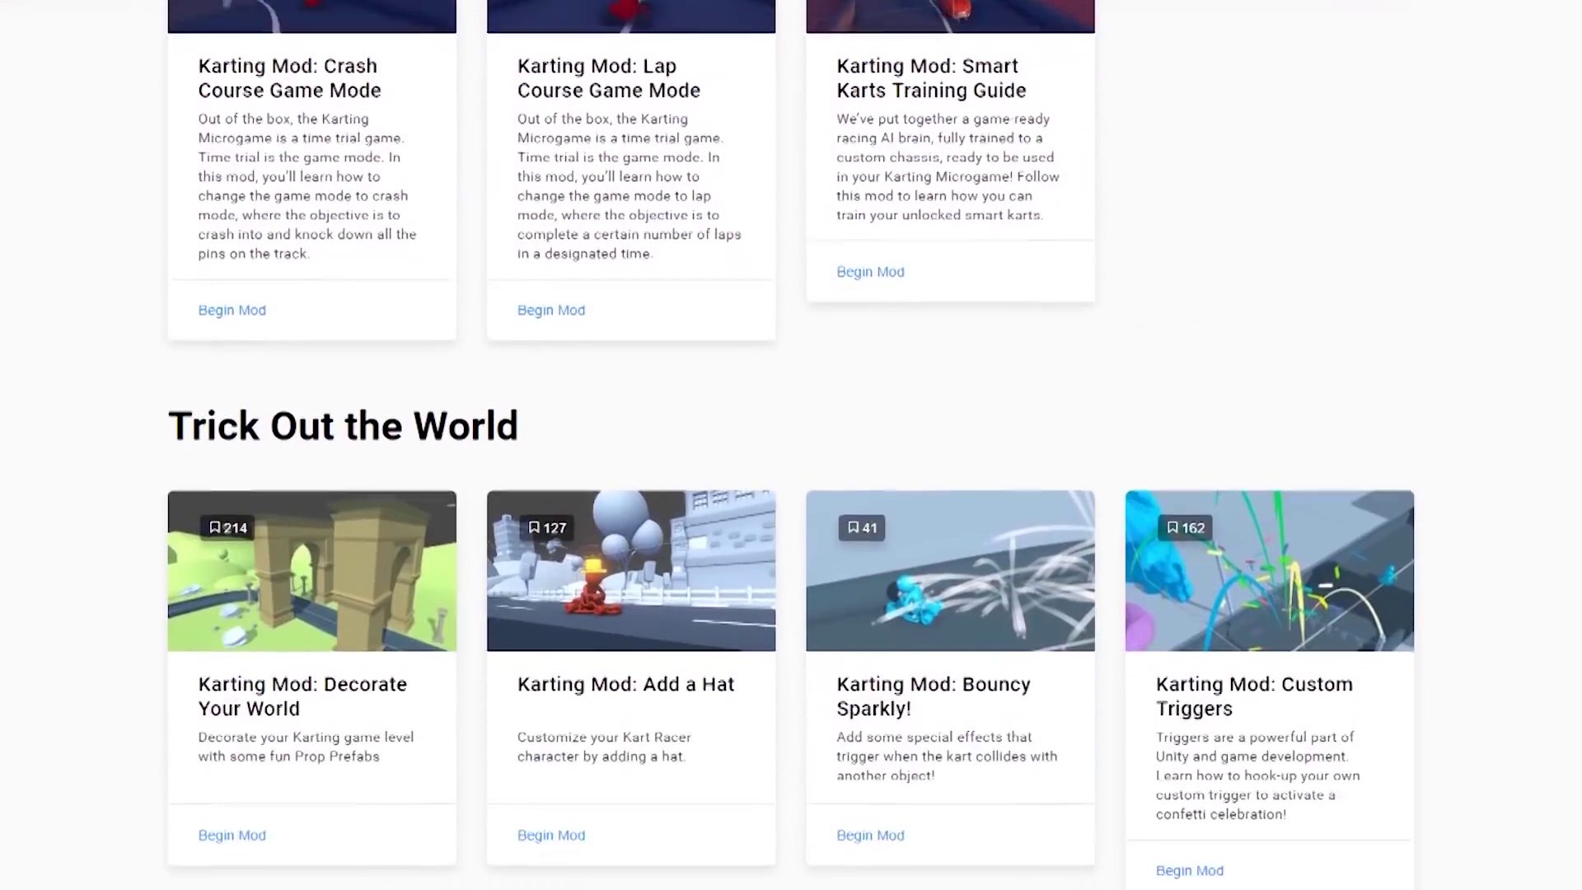
pyautogui.scroll(-6, 791, 445)
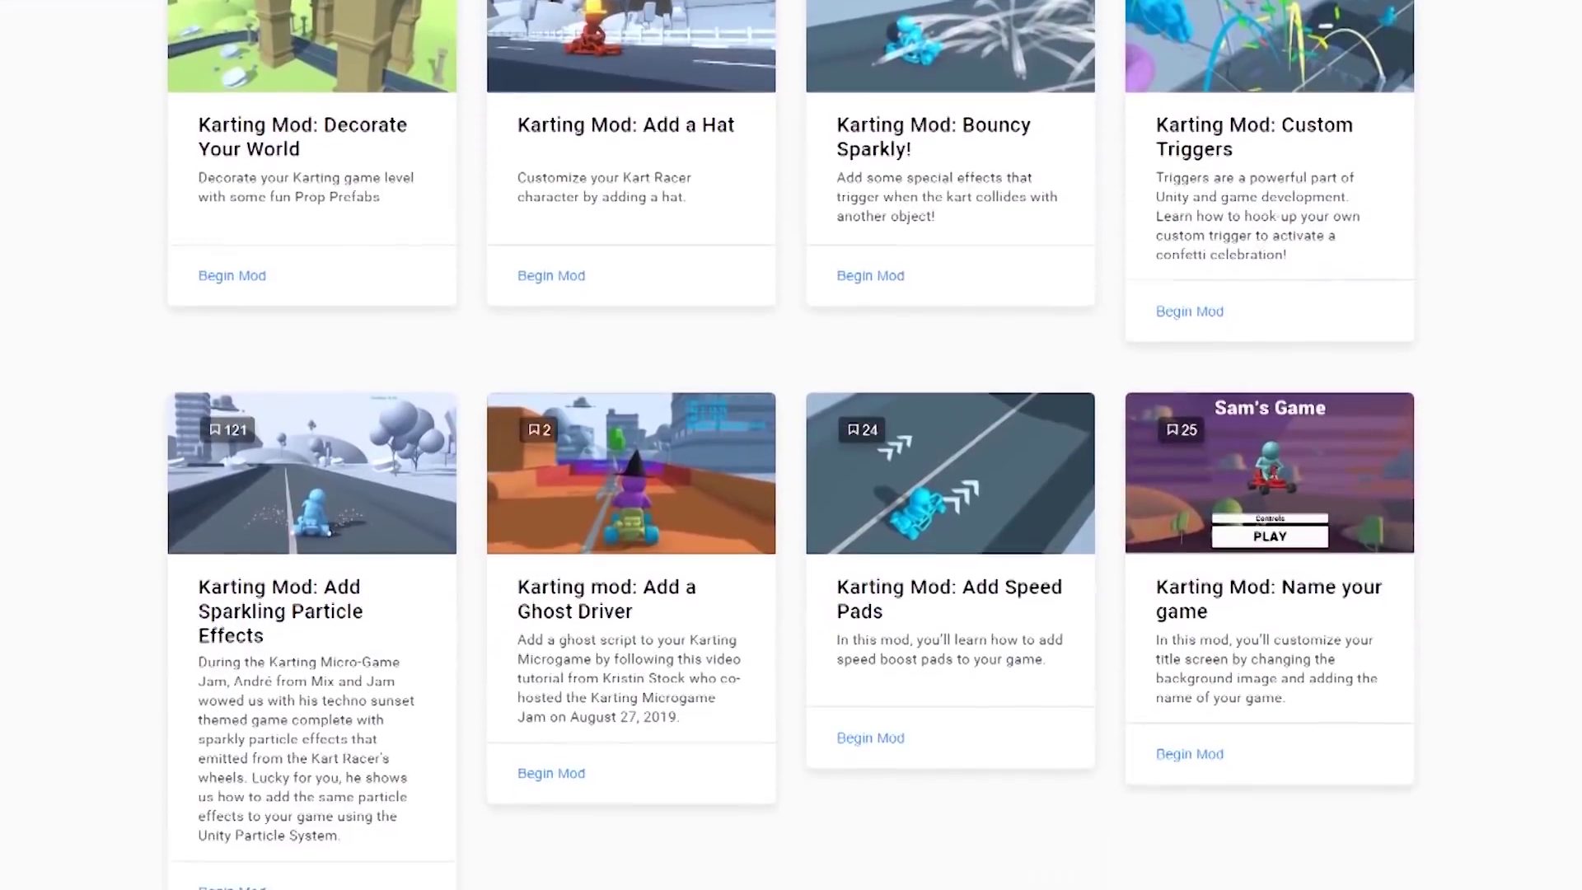